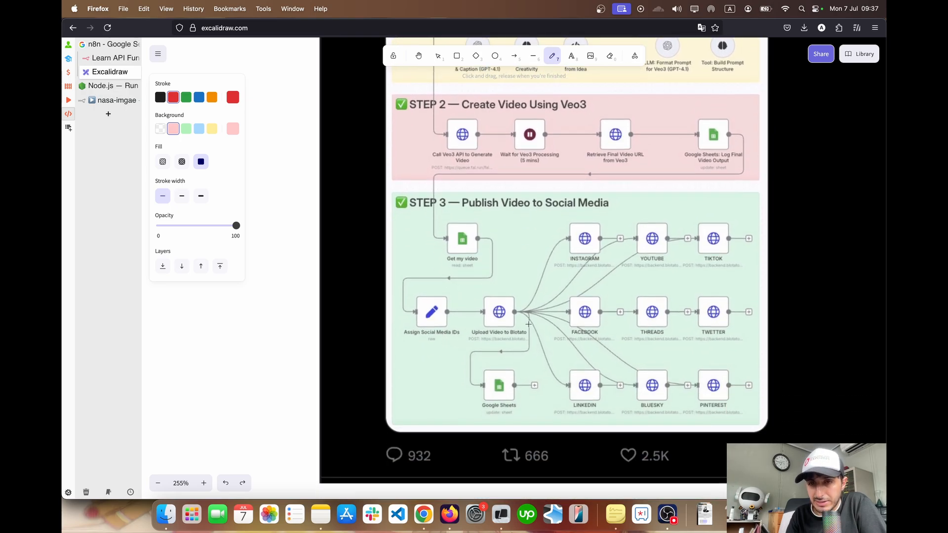
# Examine the three-step video workflow diagram and mark the daily script trigger node with a red freehand stroke
pyautogui.scroll(5, 529, 324)
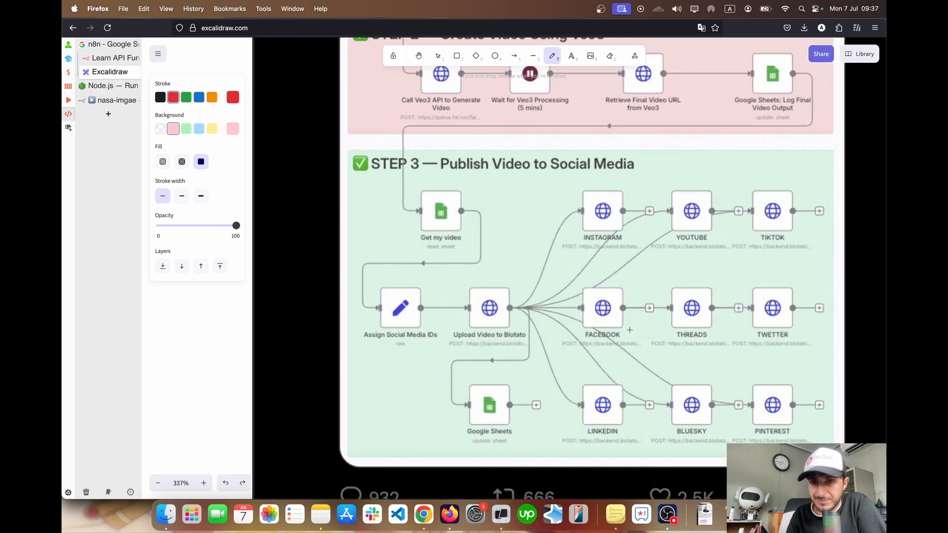
pyautogui.scroll(-5, 630, 330)
pyautogui.scroll(-2, 714, 274)
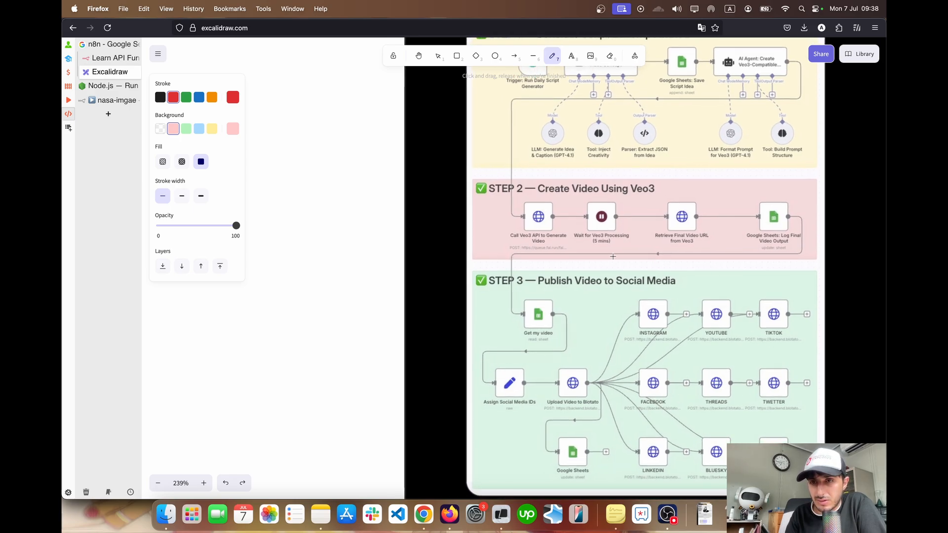
pyautogui.scroll(4, 528, 218)
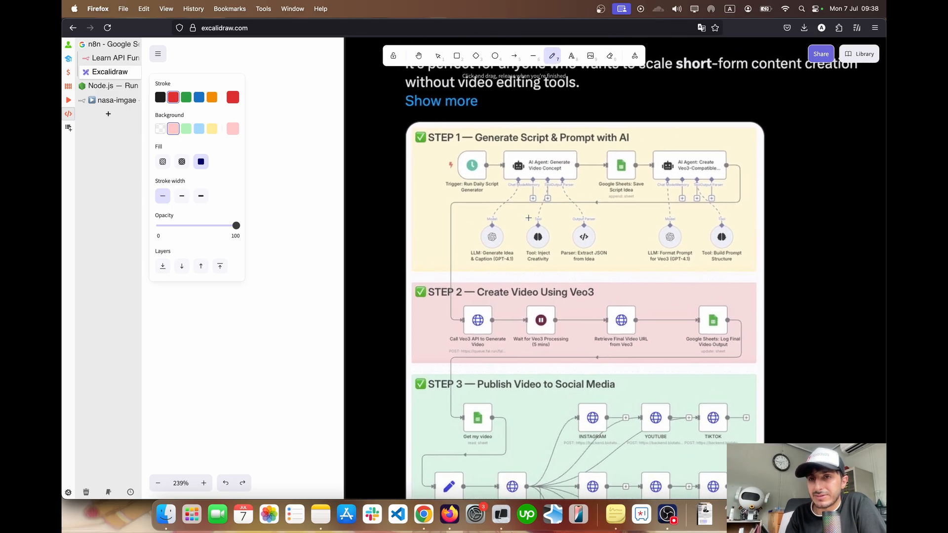
pyautogui.moveTo(471, 152)
pyautogui.mouseDown()
pyautogui.moveTo(444, 157)
pyautogui.moveTo(478, 208)
pyautogui.moveTo(493, 163)
pyautogui.mouseUp()
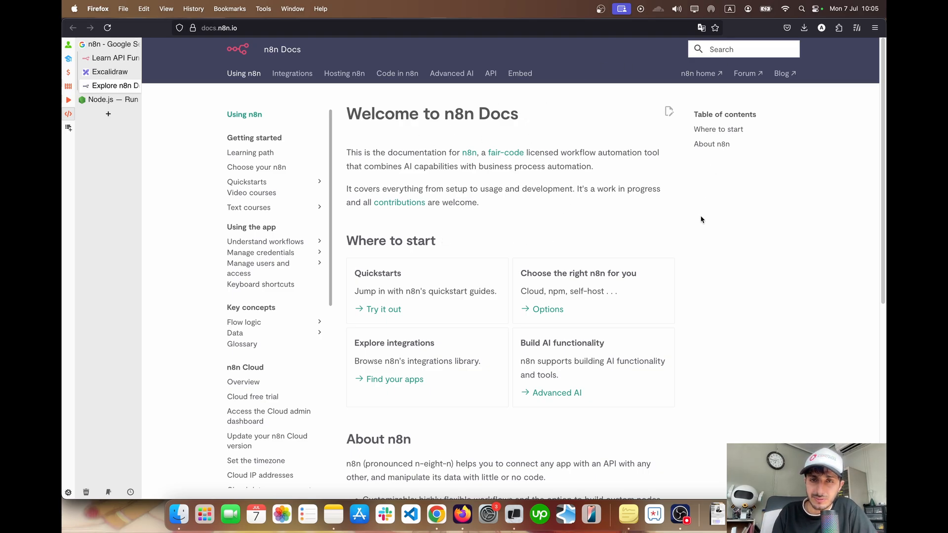
# Open the npm installation guide in the n8n Docs through the options for choosing the right n8n
pyautogui.scroll(-10, 702, 219)
pyautogui.scroll(10, 701, 219)
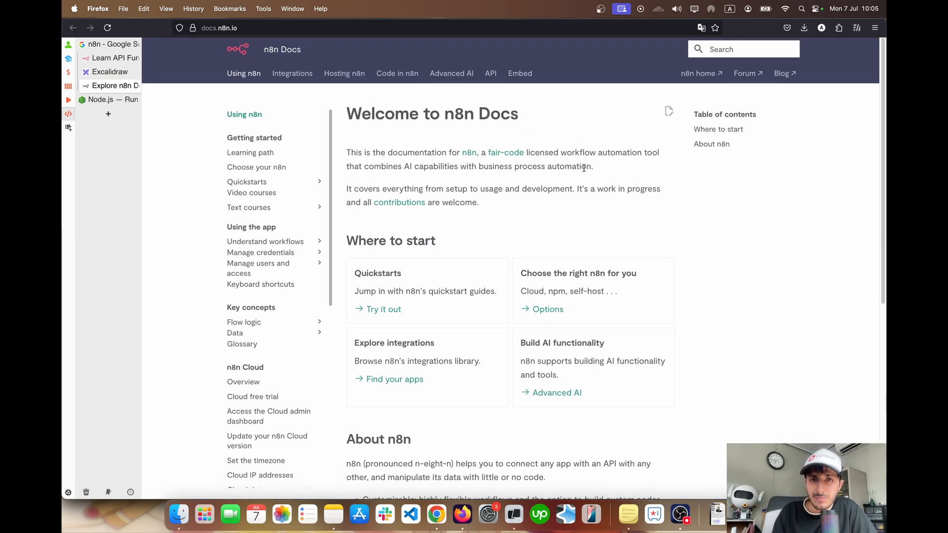
pyautogui.click(547, 310)
pyautogui.scroll(-2, 428, 253)
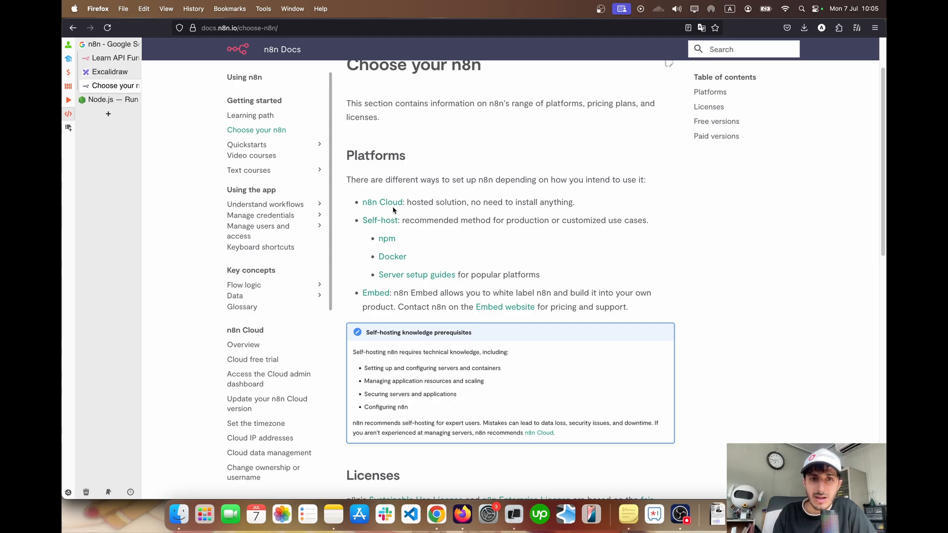
pyautogui.click(387, 240)
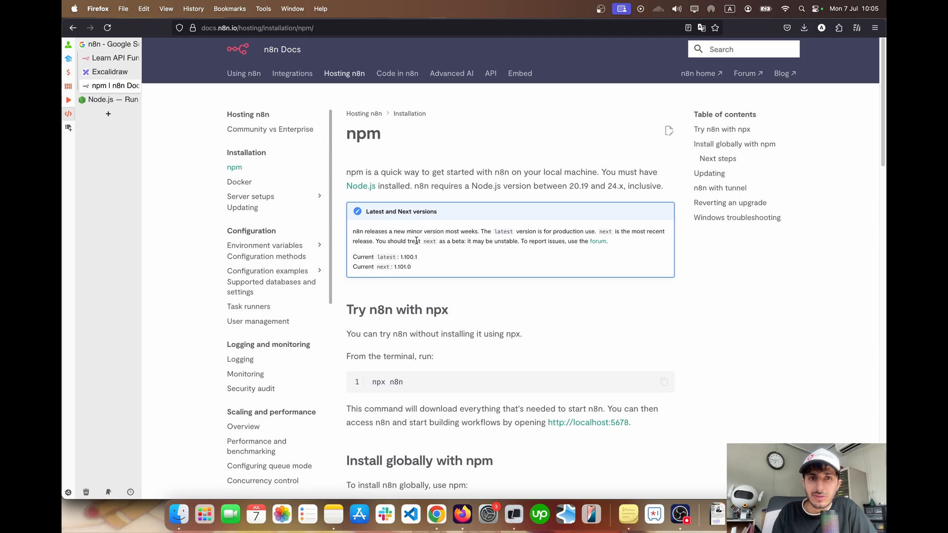
# Highlight the Node.js installation requirement and the supported Node.js version range in the npm guide
pyautogui.moveTo(344, 185); pyautogui.dragTo(413, 187)
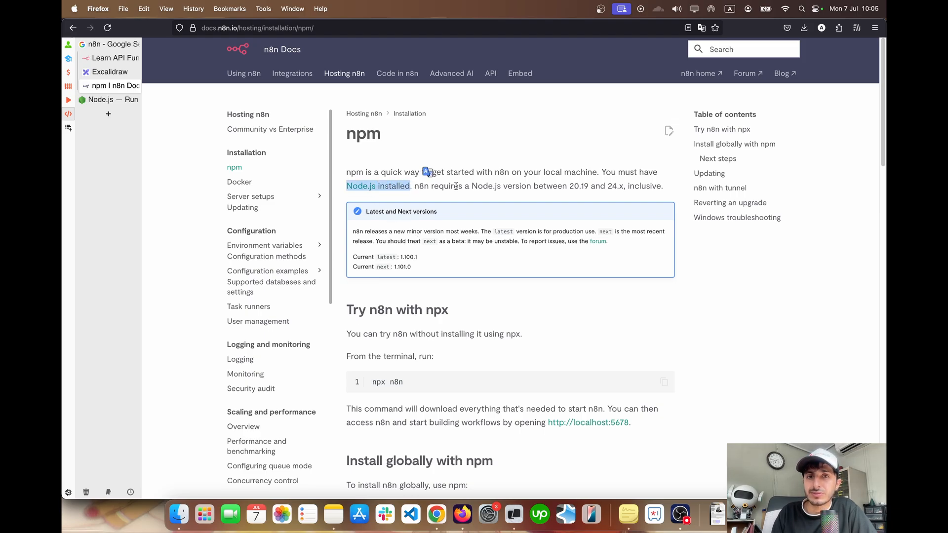
pyautogui.moveTo(471, 186); pyautogui.dragTo(624, 186)
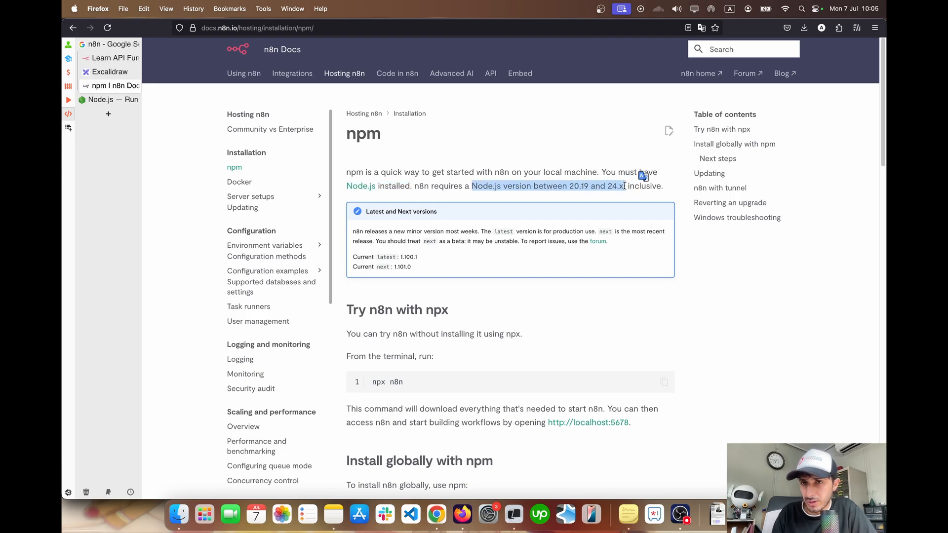
pyautogui.click(606, 191)
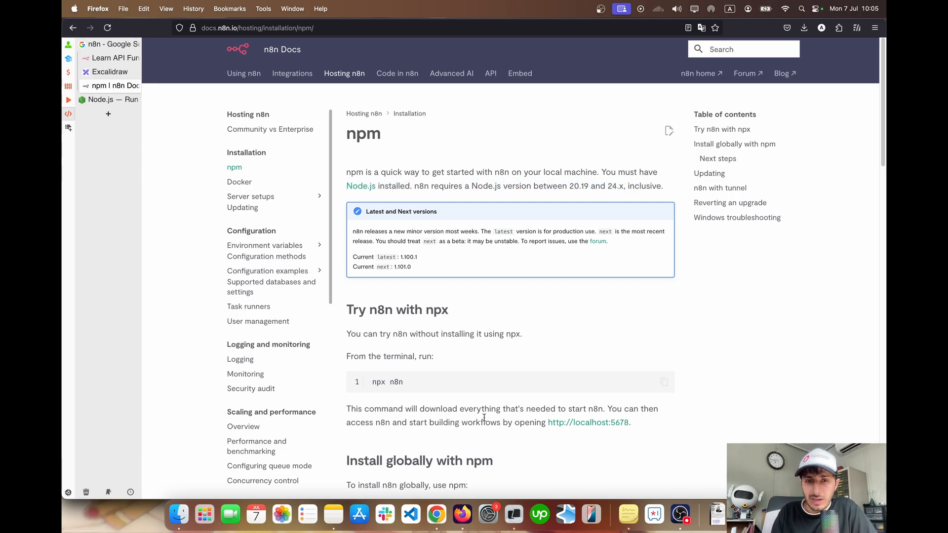
# Switch to the Warp terminal, stop the running n8n process and clear the output
pyautogui.click(512, 514)
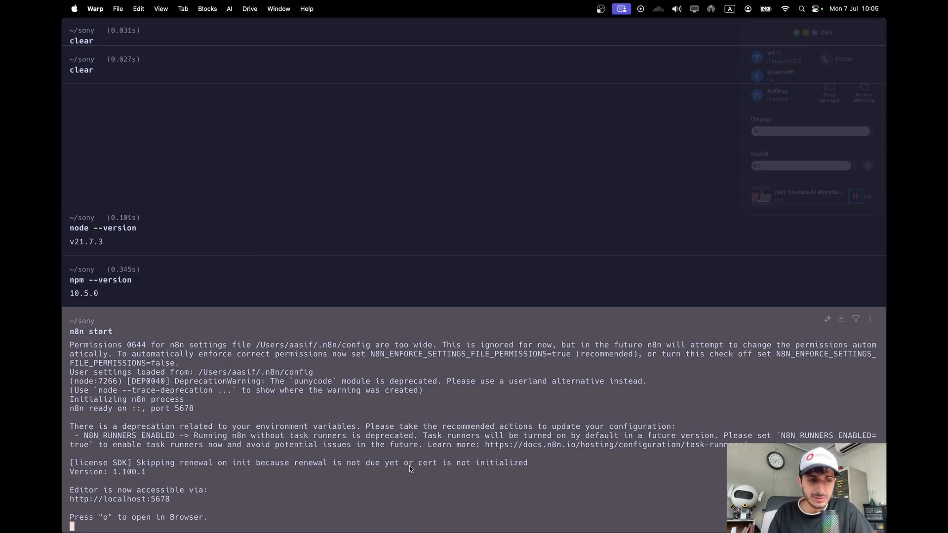
pyautogui.hotkey('ctrl', 'c')
pyautogui.write('c')
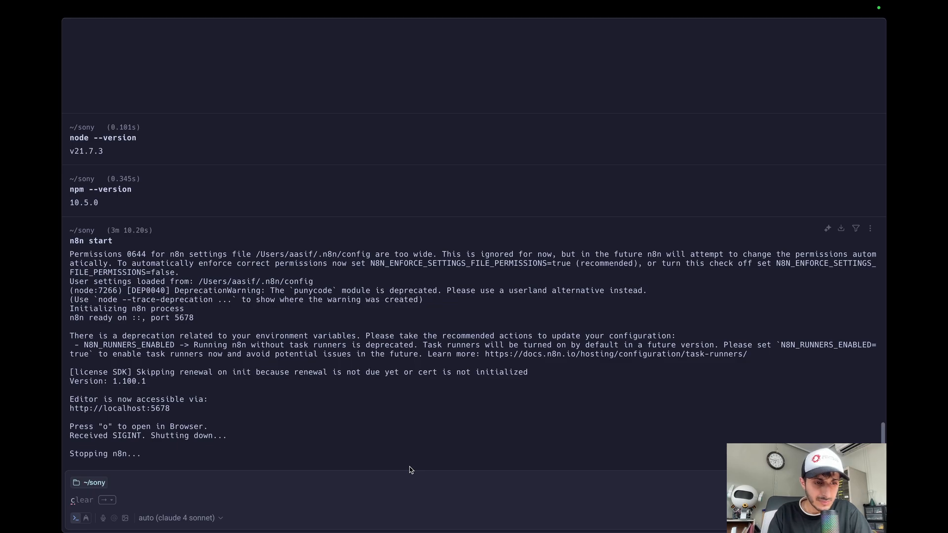
pyautogui.write('lear')
pyautogui.press('Return')
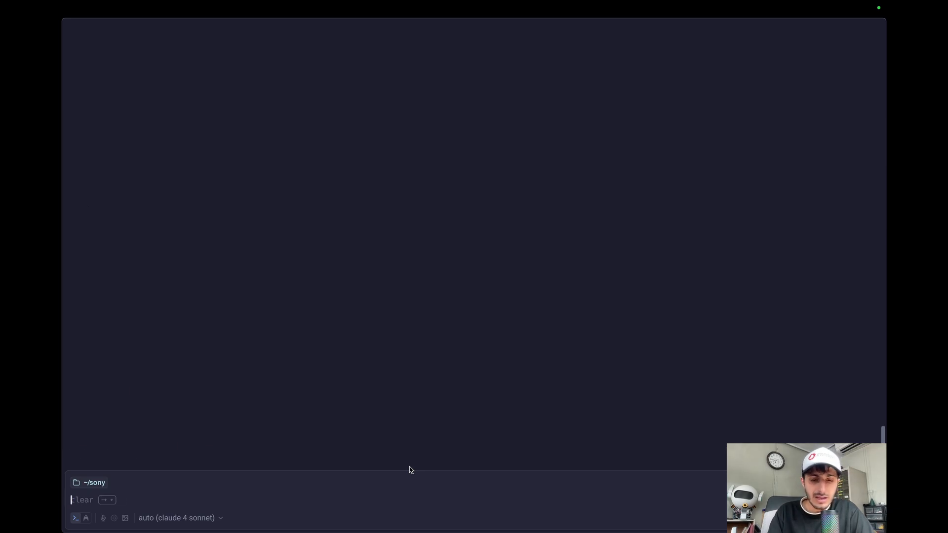
# Check the installed Node.js and npm versions with node --version and npm --version
pyautogui.write('node --v')
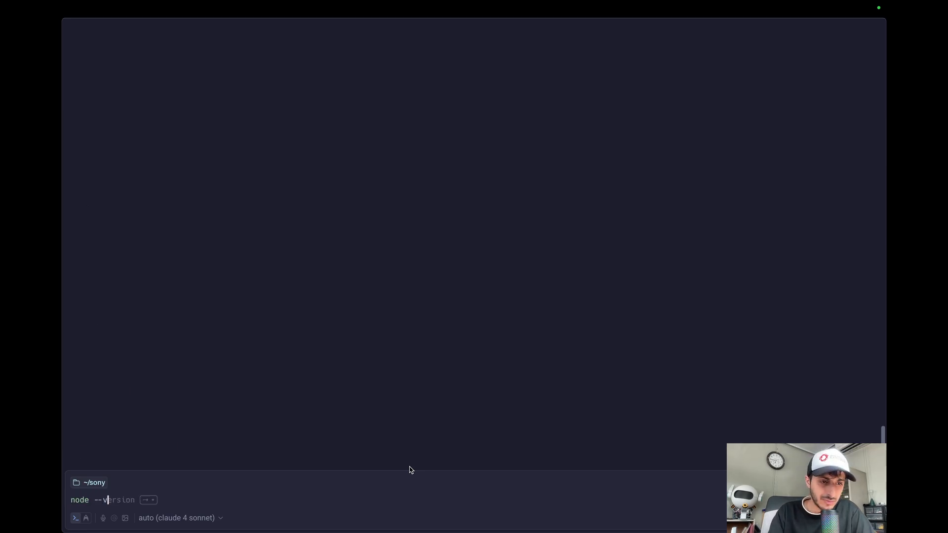
pyautogui.write('ersion')
pyautogui.press('Return')
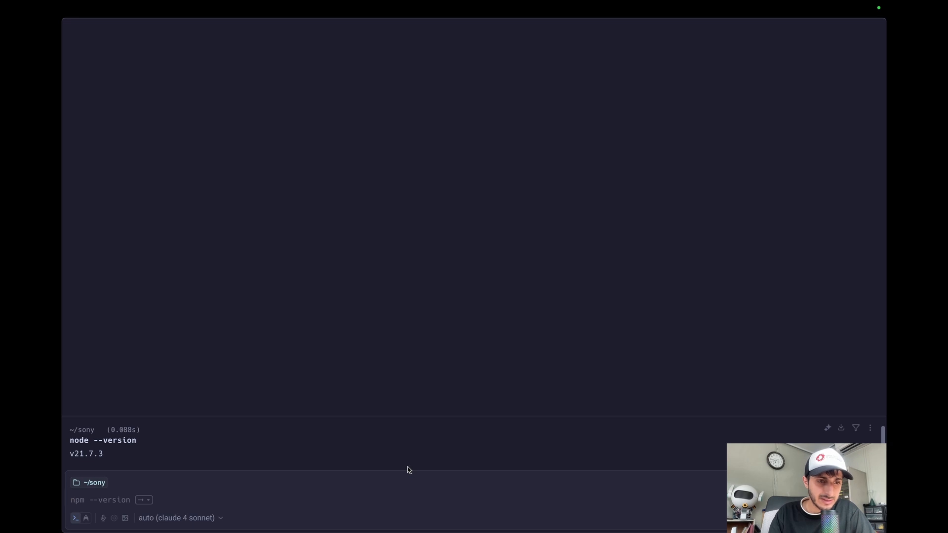
pyautogui.write('npm --v')
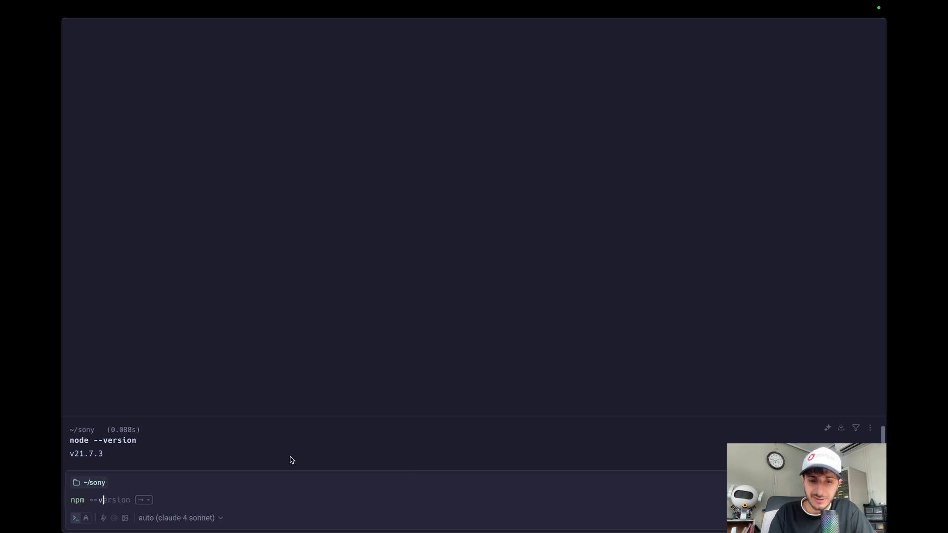
pyautogui.write('ersion')
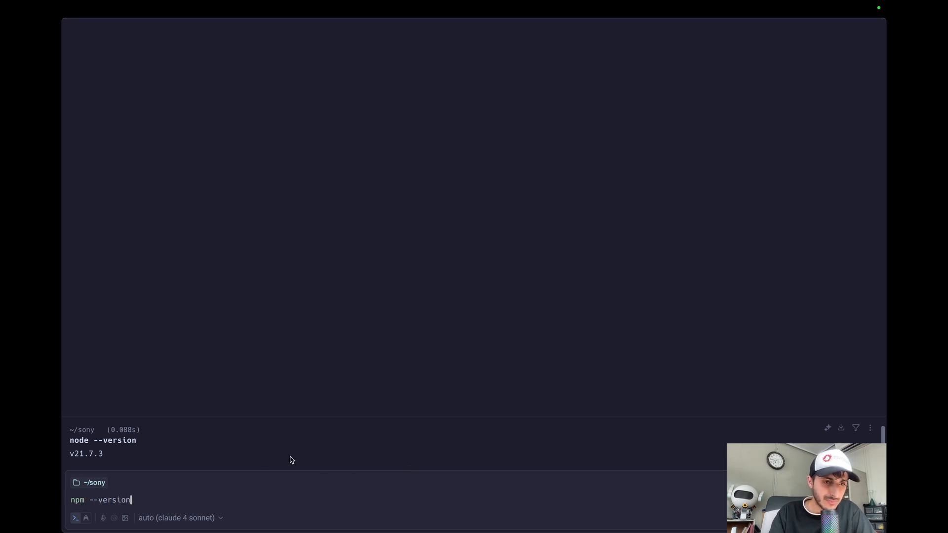
pyautogui.press('Return')
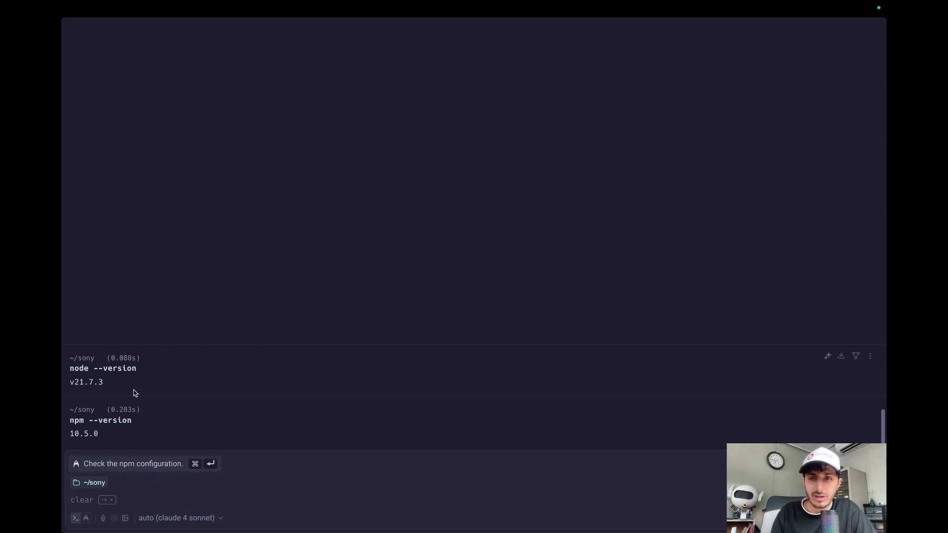
# Switch to Firefox, view the Node.js home page and return to the n8n npm guide
pyautogui.press('super+Tab')
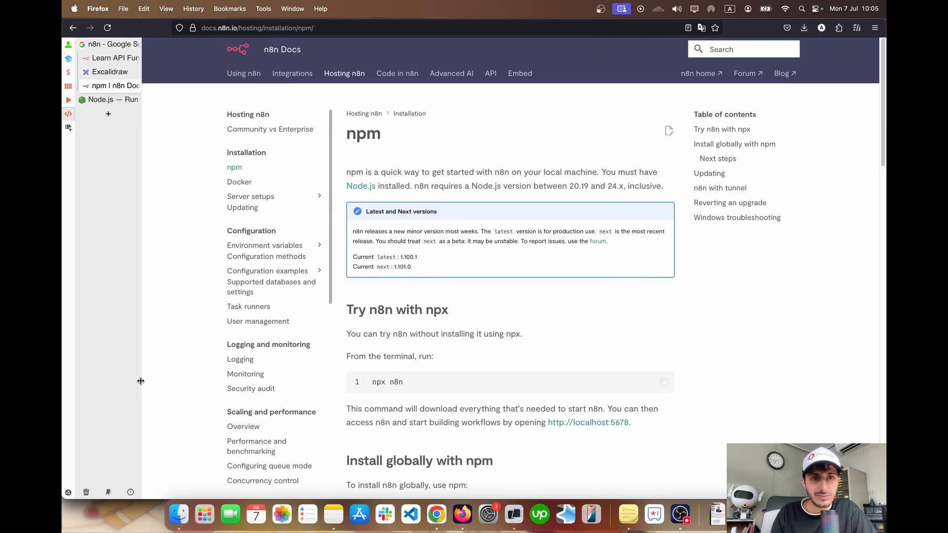
pyautogui.click(106, 100)
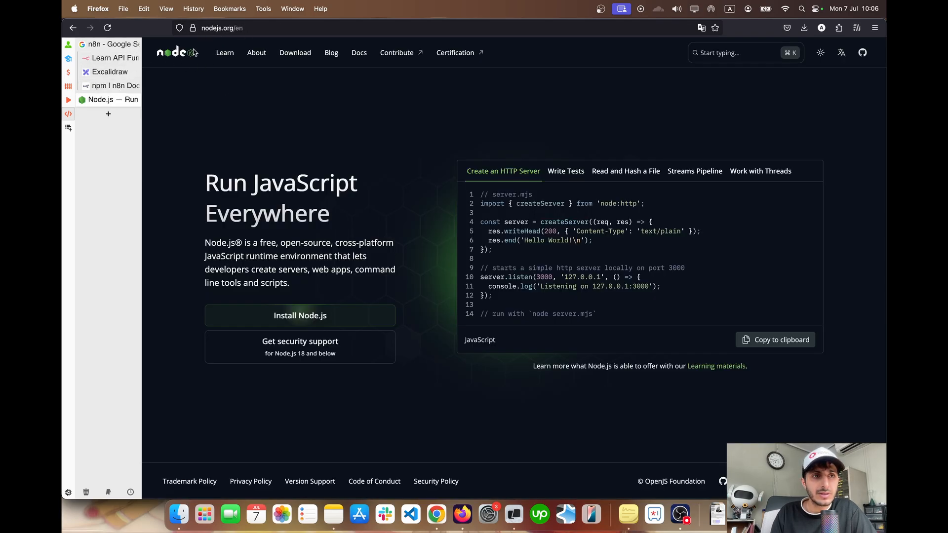
pyautogui.click(109, 85)
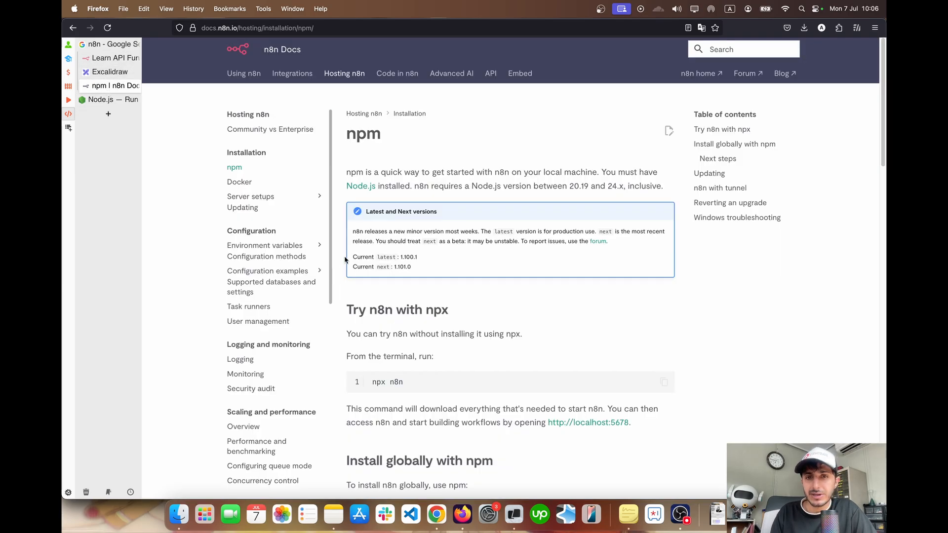
# Find the global installation section of the guide and highlight the command npm install n8n -g
pyautogui.scroll(-1, 453, 266)
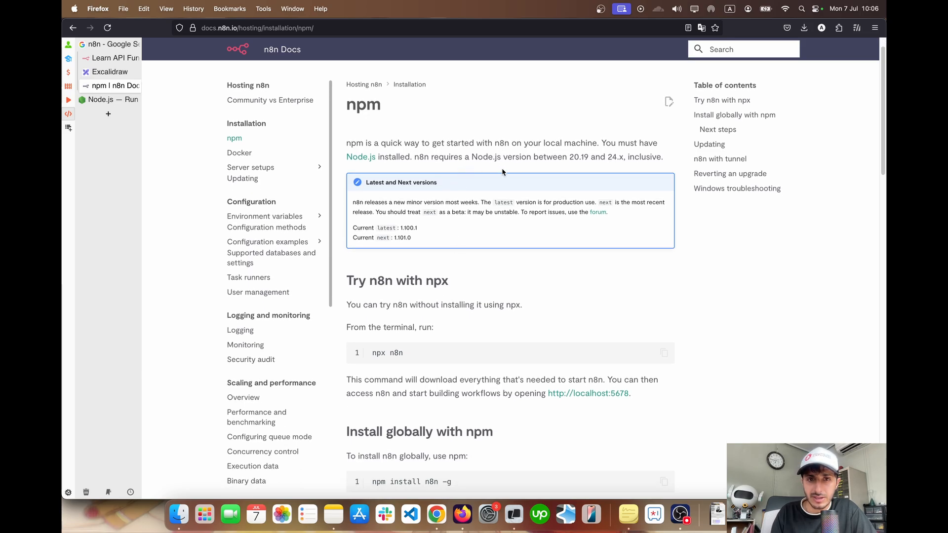
pyautogui.scroll(-6, 502, 167)
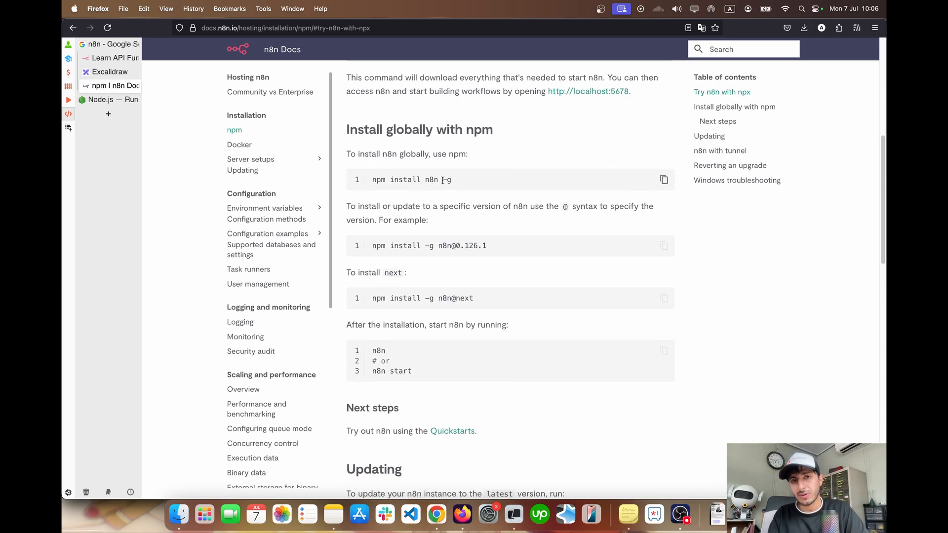
pyautogui.moveTo(373, 182); pyautogui.dragTo(454, 181)
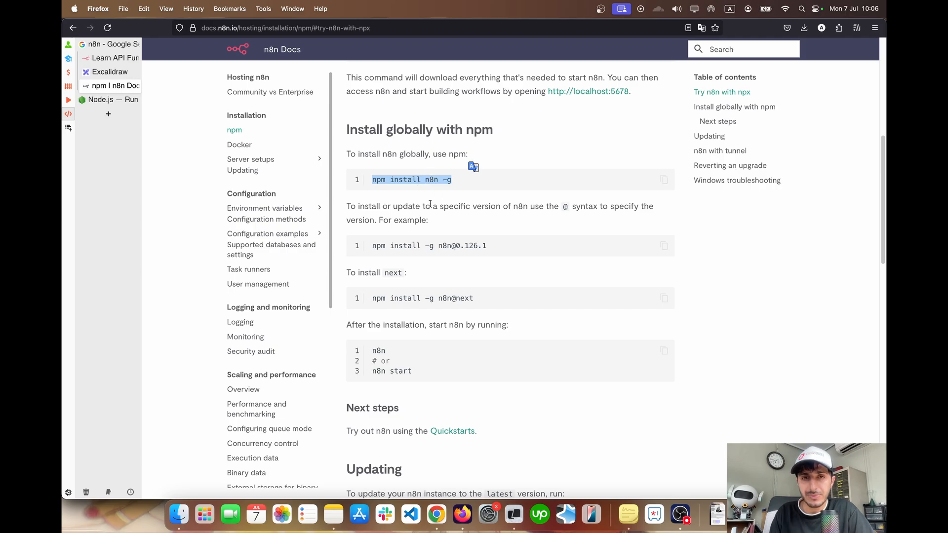
pyautogui.scroll(3, 427, 201)
# Switch to the Warp terminal and launch the local n8n server with n8n start
pyautogui.hotkey('ctrl', 'Right')
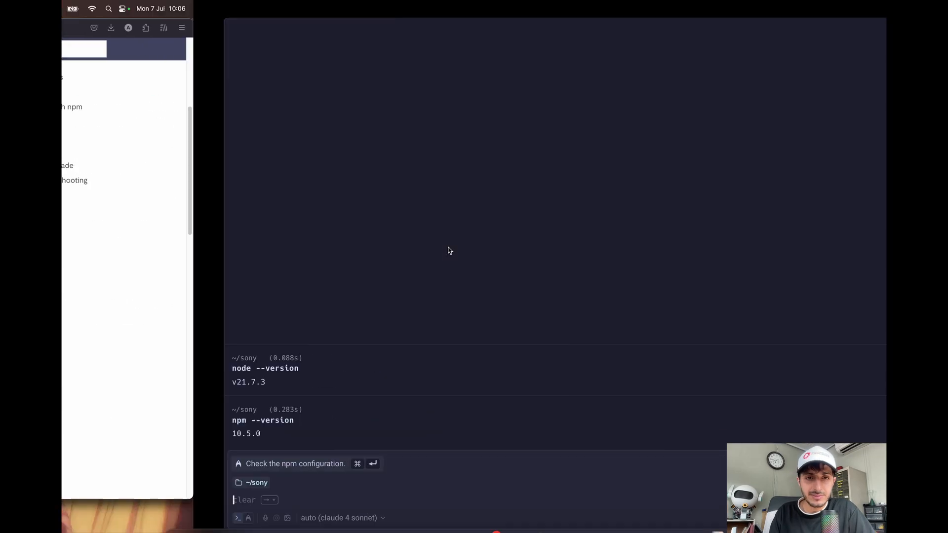
pyautogui.write('n8n a')
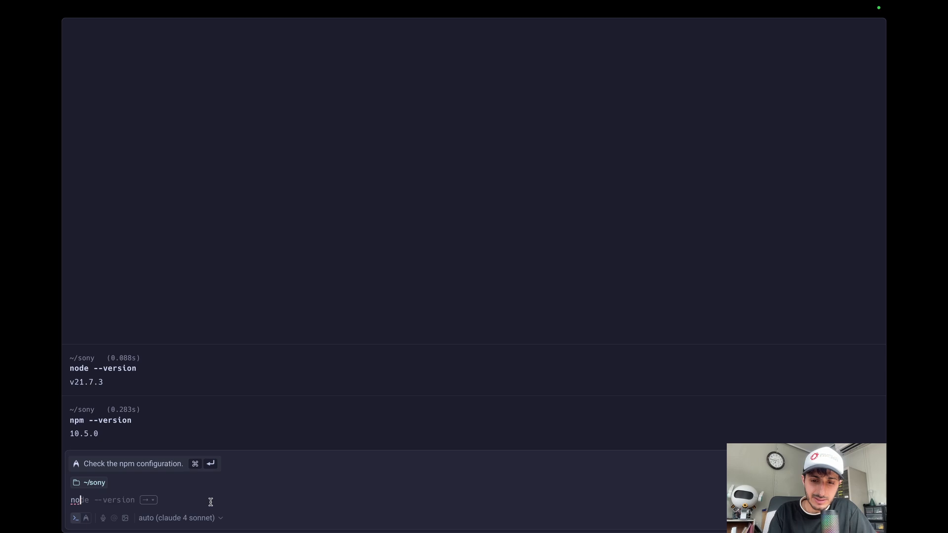
pyautogui.press('BackSpace')
pyautogui.write('start')
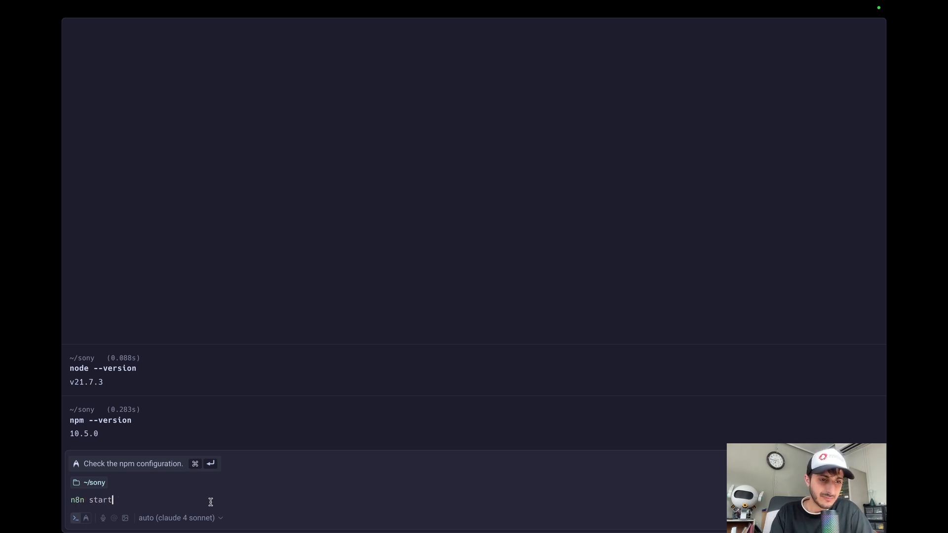
pyautogui.press('Return')
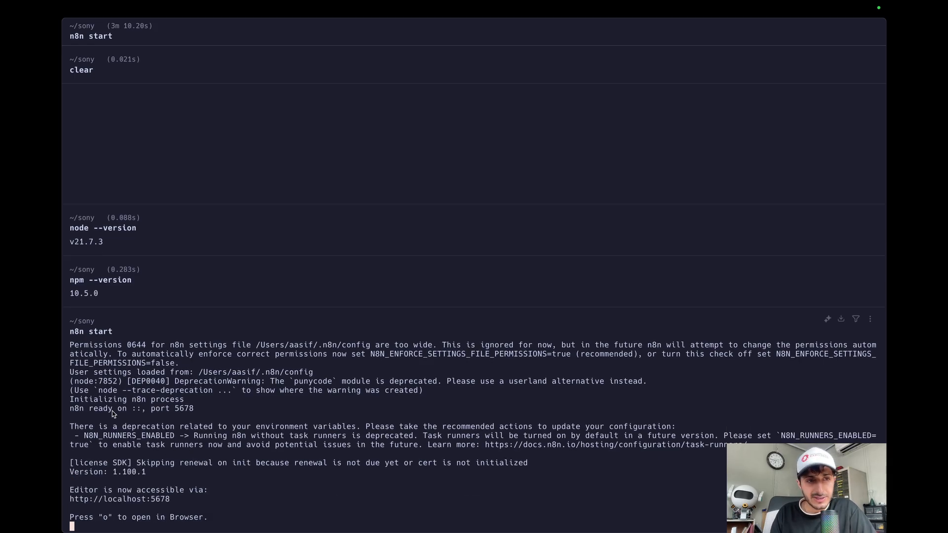
pyautogui.click(134, 501)
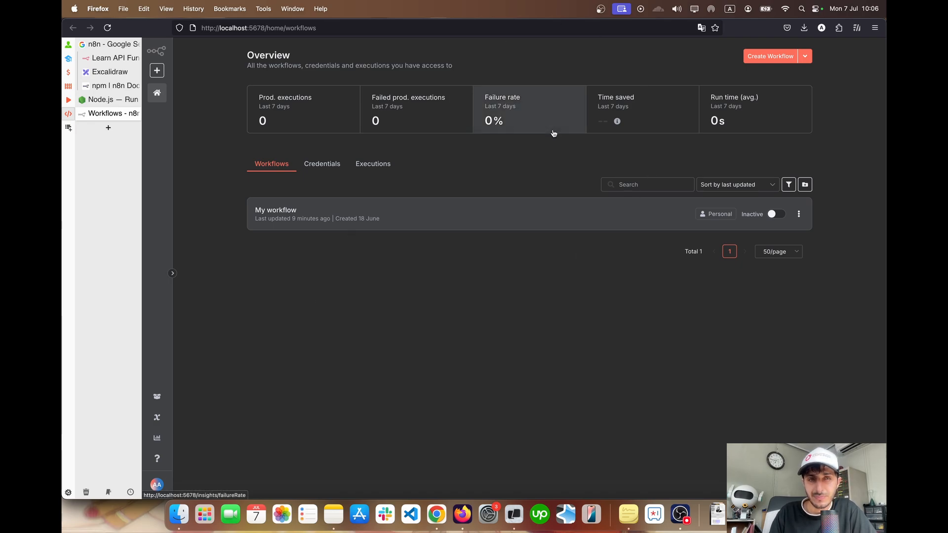
pyautogui.click(759, 58)
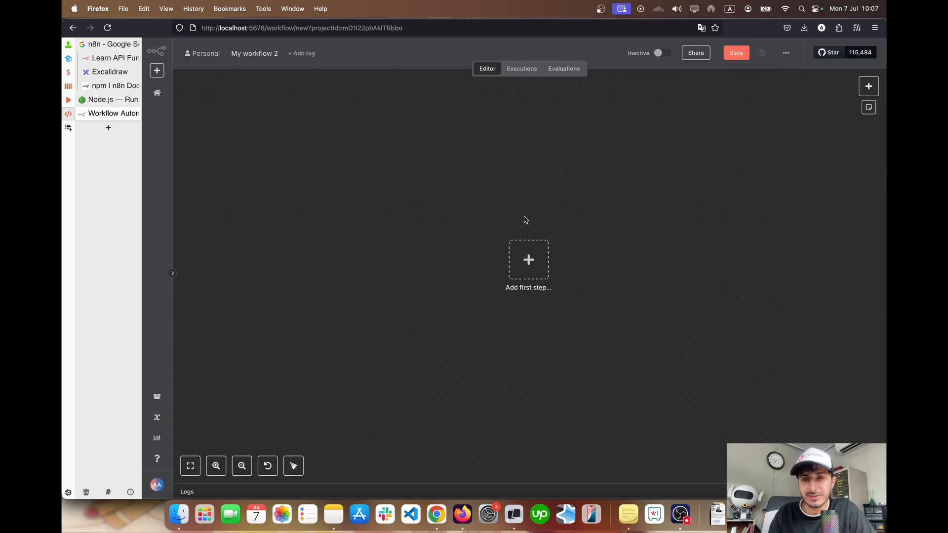
pyautogui.scroll(-3, 449, 214)
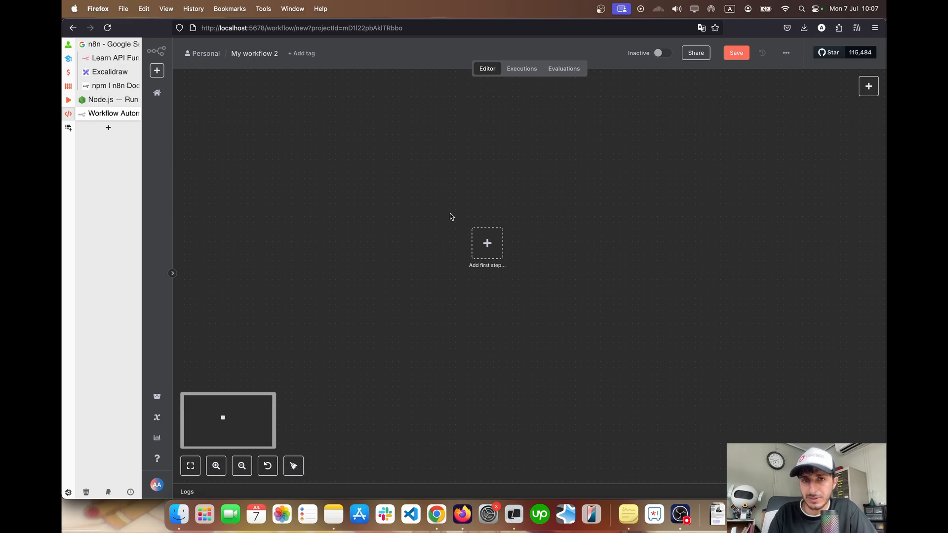
pyautogui.scroll(3, 450, 216)
pyautogui.scroll(-4, 451, 217)
pyautogui.scroll(2, 450, 216)
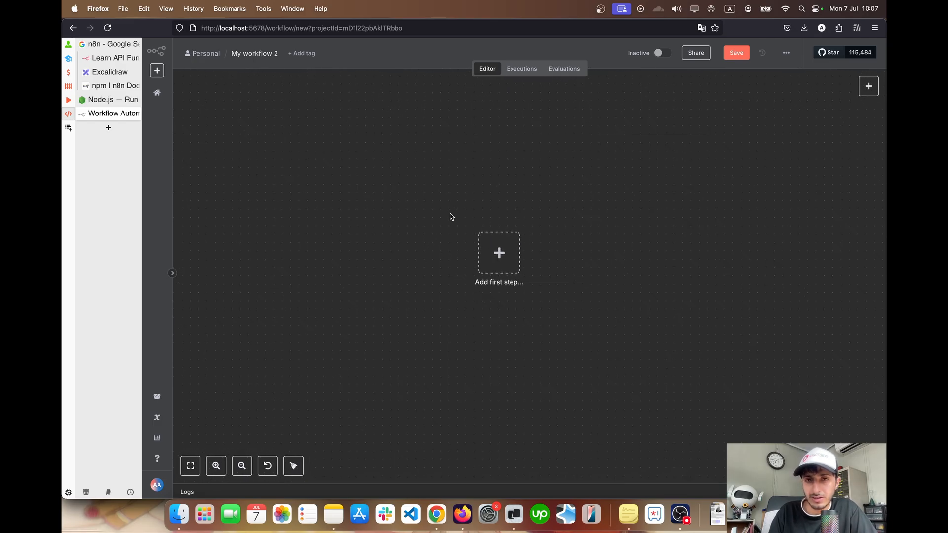
pyautogui.scroll(2, 450, 215)
pyautogui.scroll(-3, 450, 214)
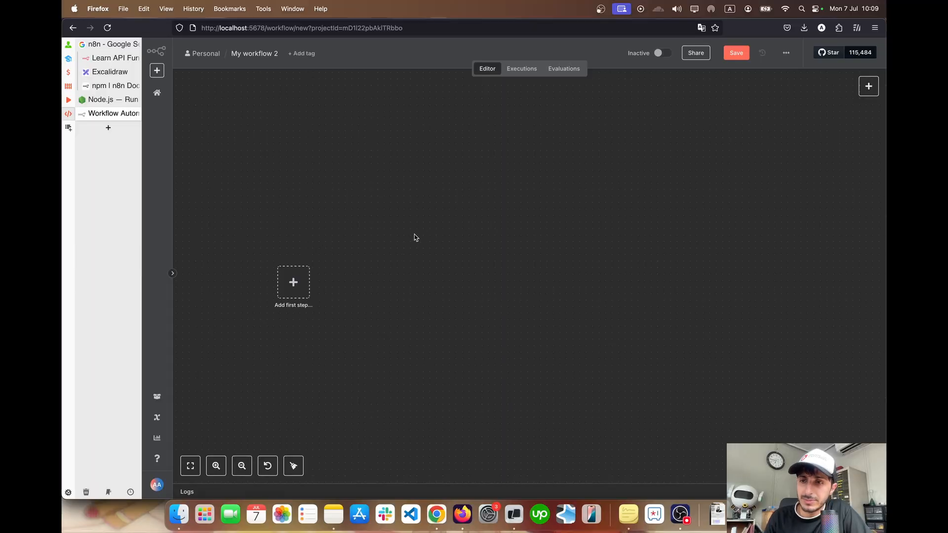
# Add a Schedule Trigger as the workflow's first node, execute the step once and return to the canvas
pyautogui.click(294, 282)
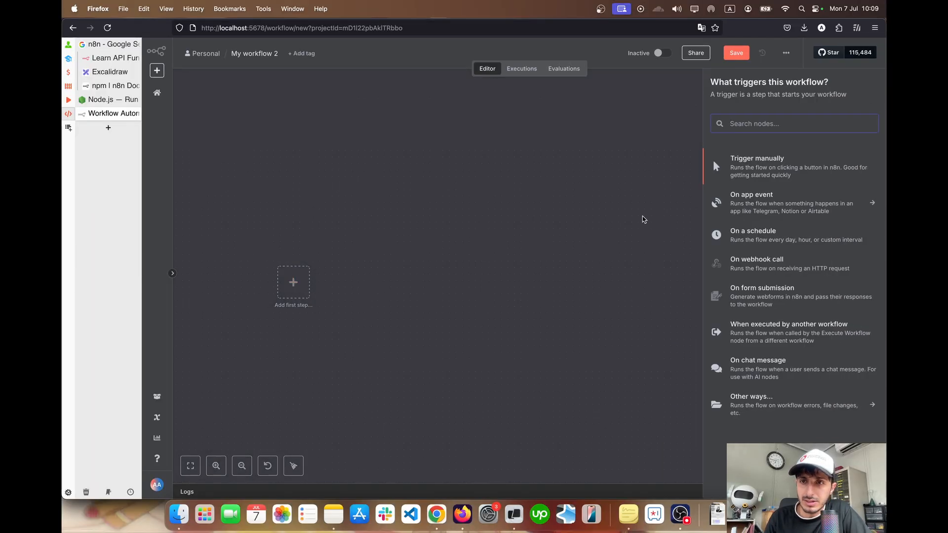
pyautogui.write('sched')
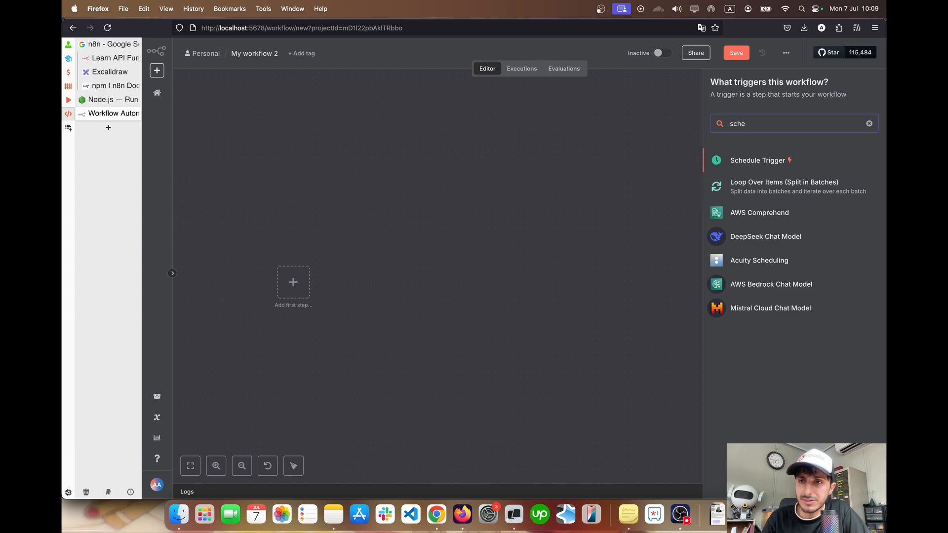
pyautogui.press('Return')
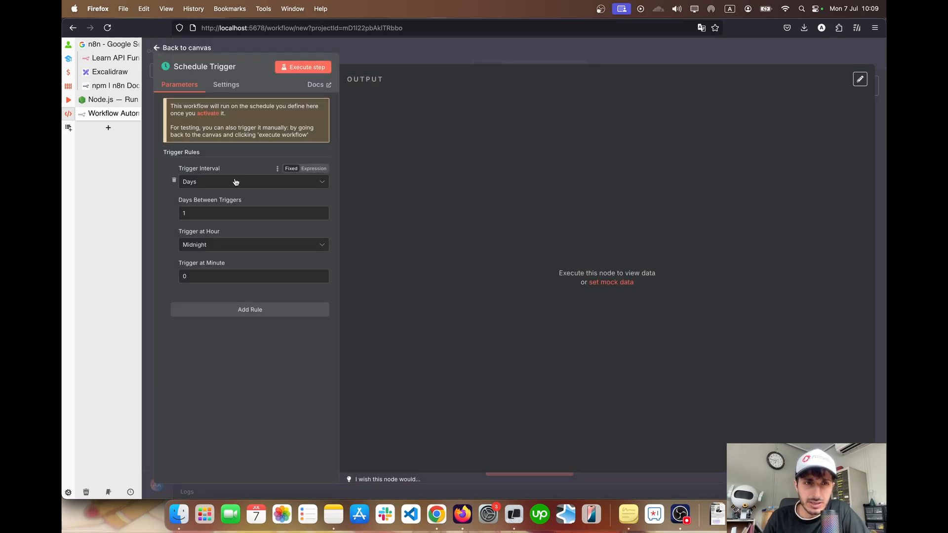
pyautogui.click(303, 67)
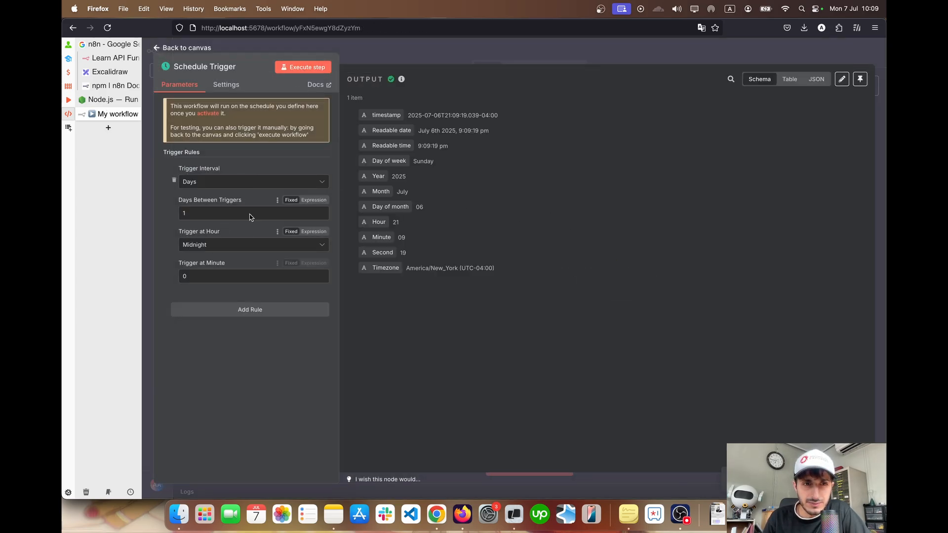
pyautogui.click(154, 48)
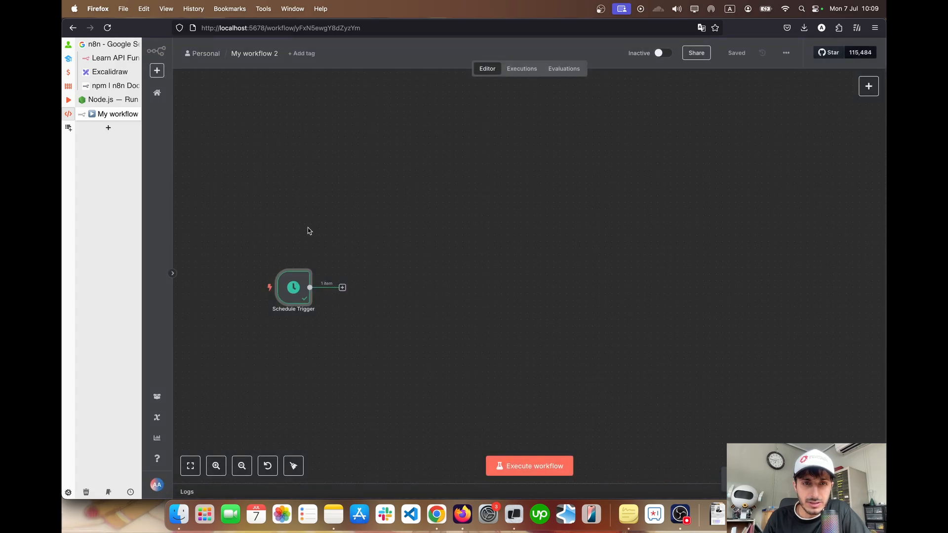
# Add a sticky note reading "trigger", reduce its height and place it above the Schedule Trigger node
pyautogui.hscroll(-1, 306, 229)
pyautogui.scroll(3, 313, 200)
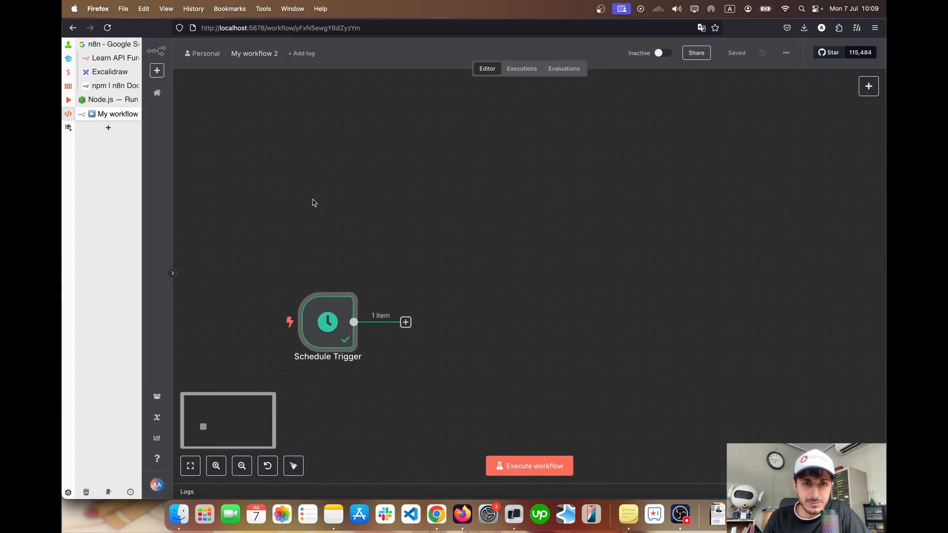
pyautogui.scroll(-1, 313, 200)
pyautogui.rightClick(315, 140)
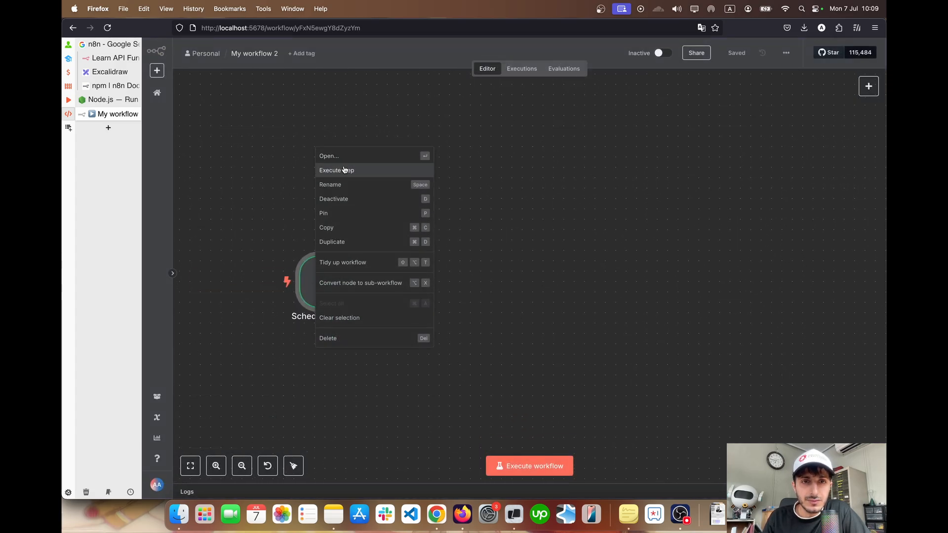
pyautogui.click(322, 129)
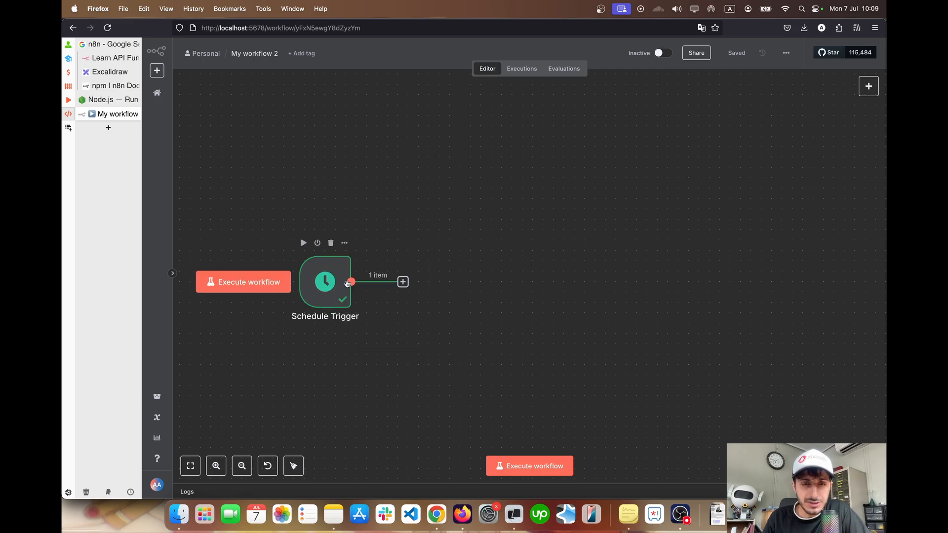
pyautogui.rightClick(345, 109)
pyautogui.click(370, 141)
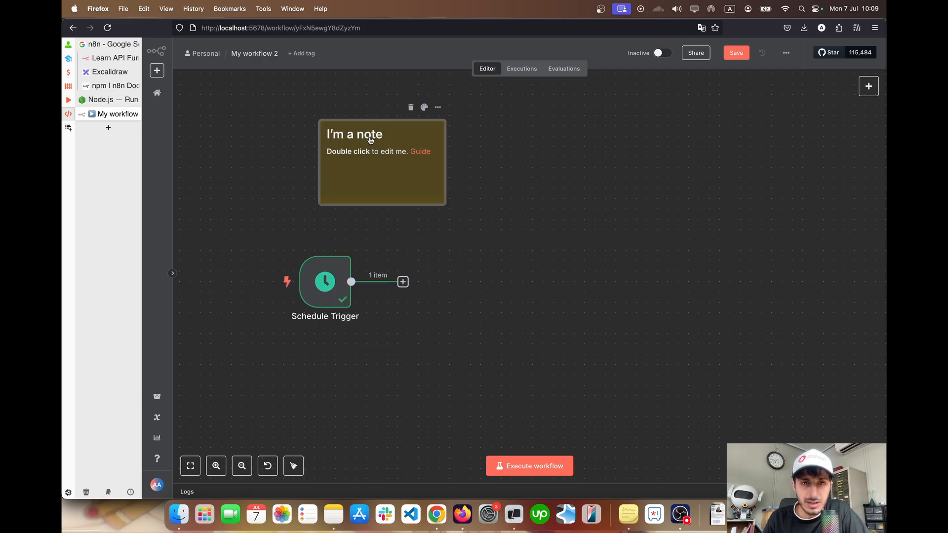
pyautogui.doubleClick(360, 143)
pyautogui.write('ti')
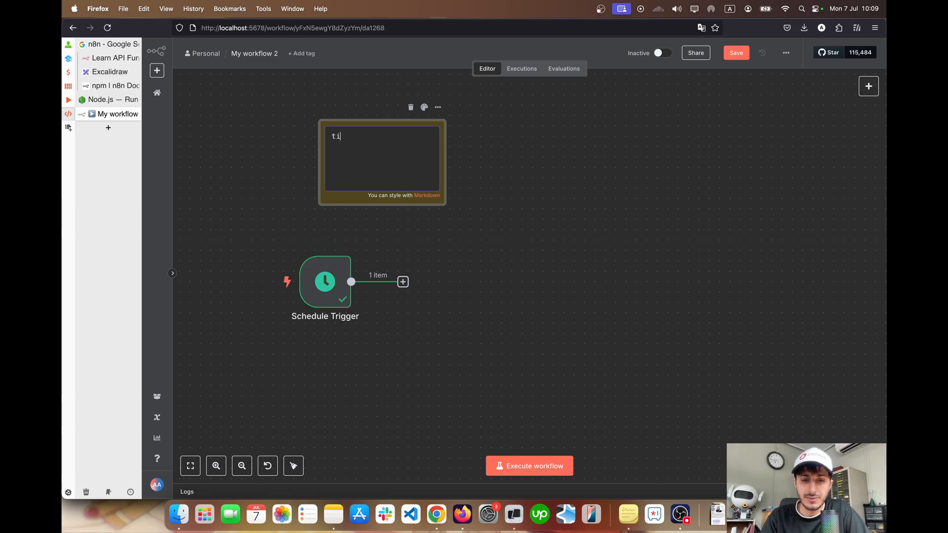
pyautogui.press('BackSpace')
pyautogui.write('rigger')
pyautogui.click(473, 221)
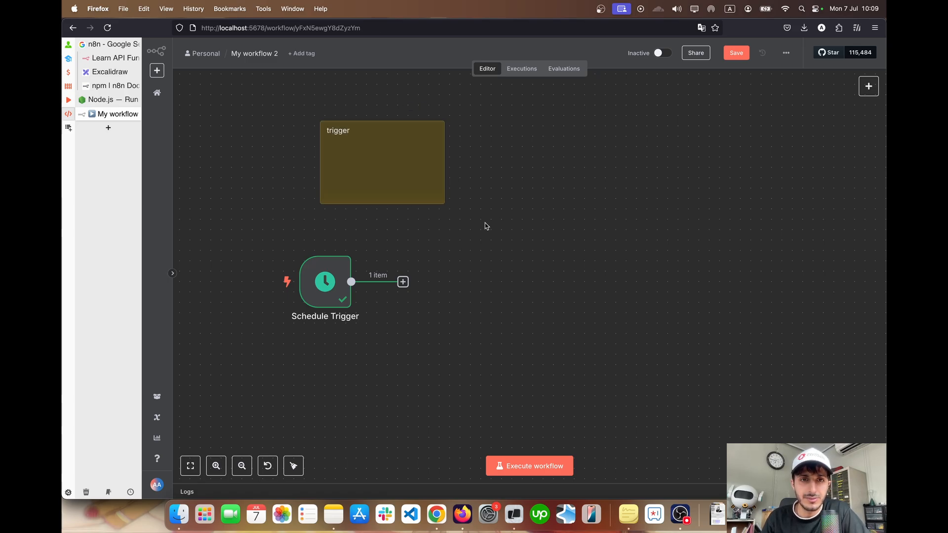
pyautogui.moveTo(389, 203); pyautogui.dragTo(341, 155)
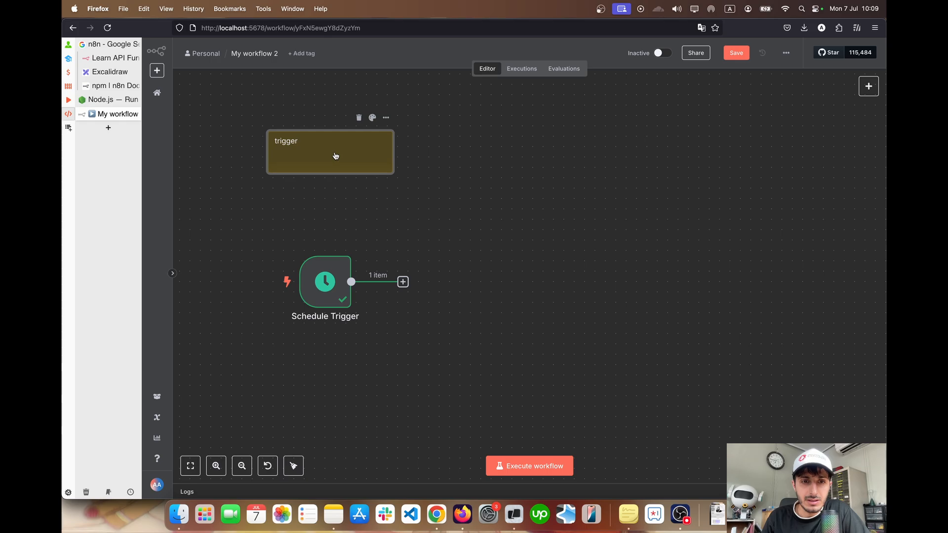
# Duplicate the trigger note, place the copy to its right and change its text to "Fetch Image from NASA"
pyautogui.press('super+d')
pyautogui.moveTo(363, 176); pyautogui.dragTo(494, 156)
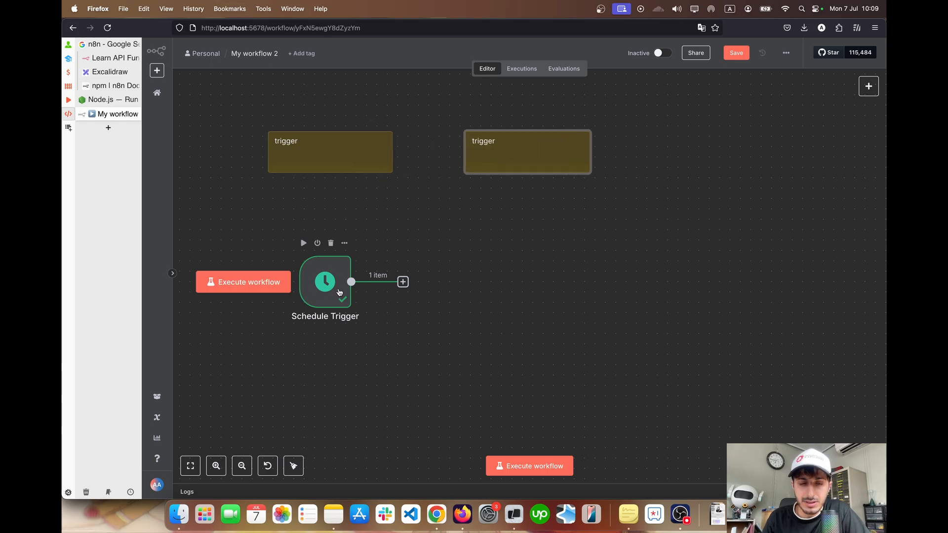
pyautogui.doubleClick(483, 142)
pyautogui.press('super+a')
pyautogui.write('N')
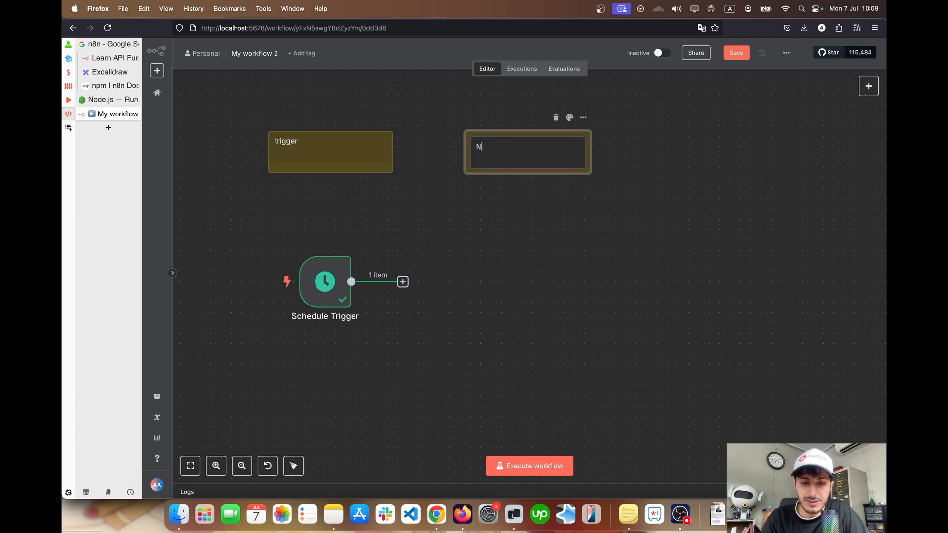
pyautogui.write('Image from NASA')
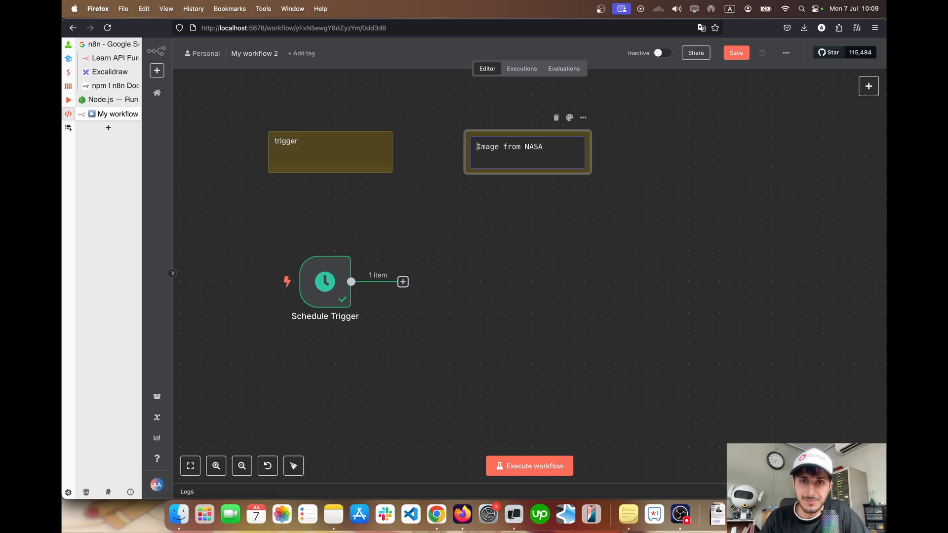
pyautogui.write('Fetch')
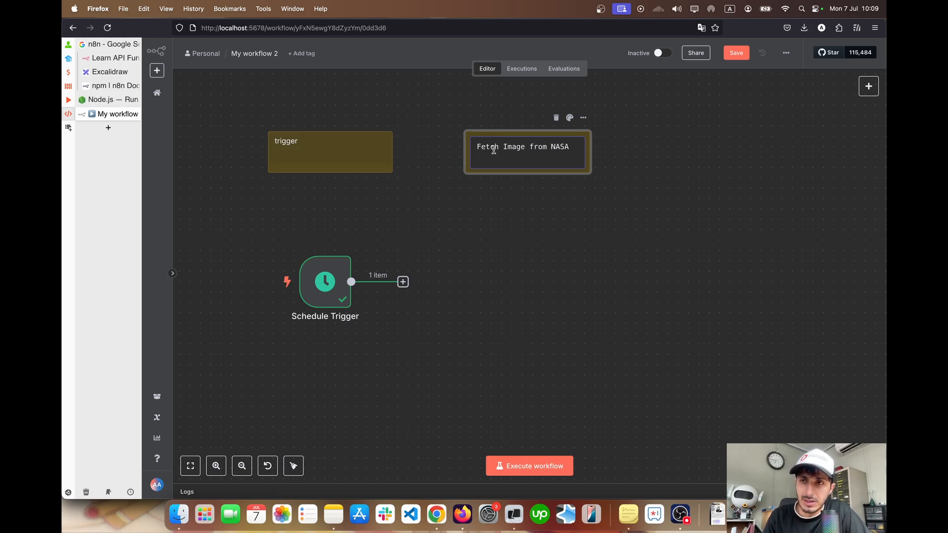
pyautogui.click(525, 252)
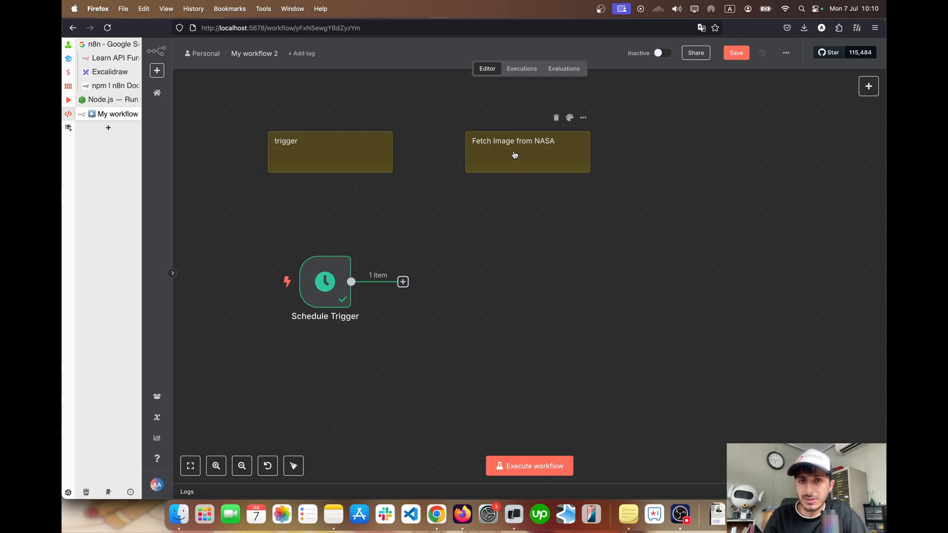
pyautogui.moveTo(511, 152); pyautogui.dragTo(521, 152)
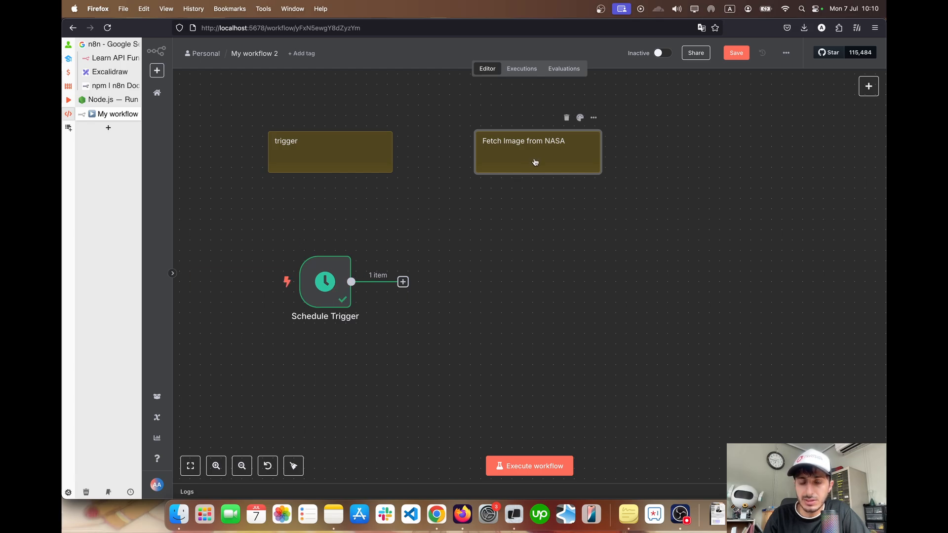
# Copy the NASA note to its right as a red sticky note reading "Feed this image to an ai agent"
pyautogui.press('super+c')
pyautogui.press('super+v')
pyautogui.moveTo(565, 193); pyautogui.dragTo(679, 161)
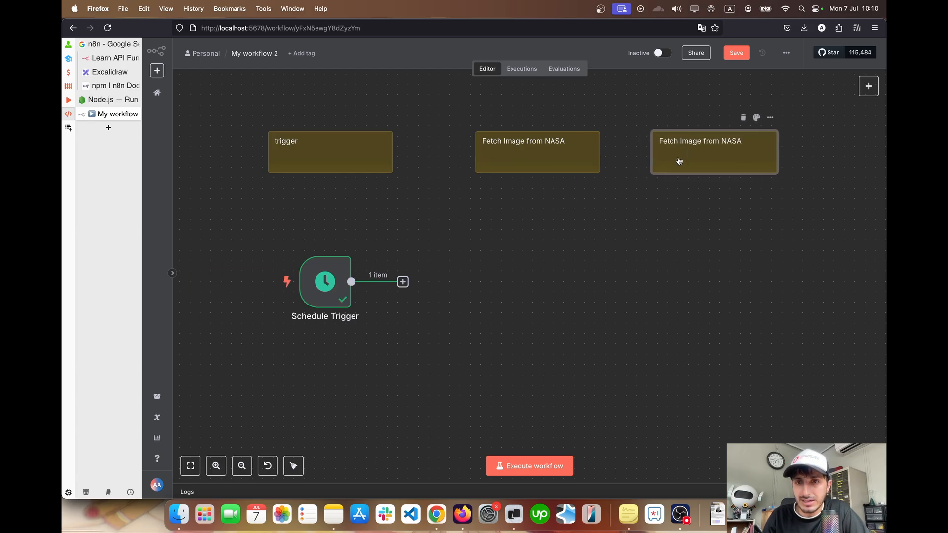
pyautogui.doubleClick(696, 144)
pyautogui.press('super+a')
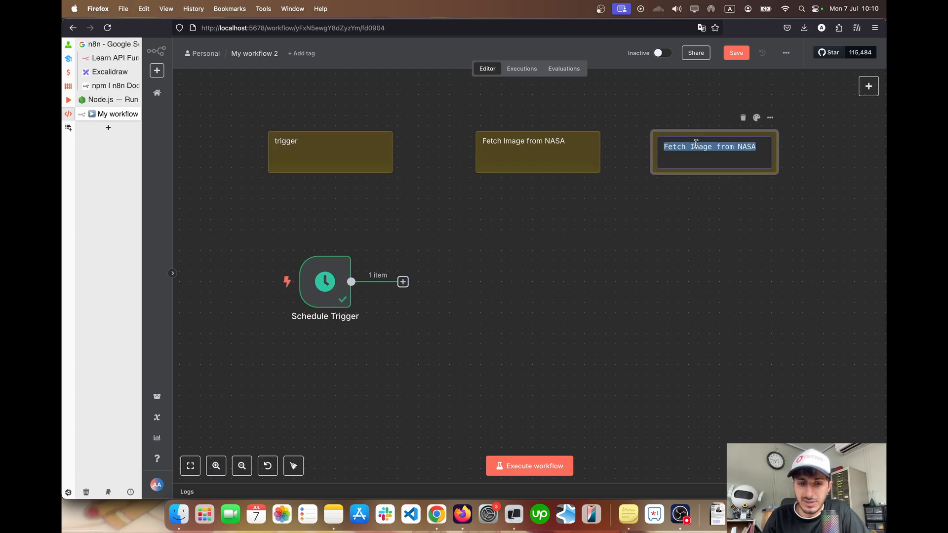
pyautogui.write('Feed this image')
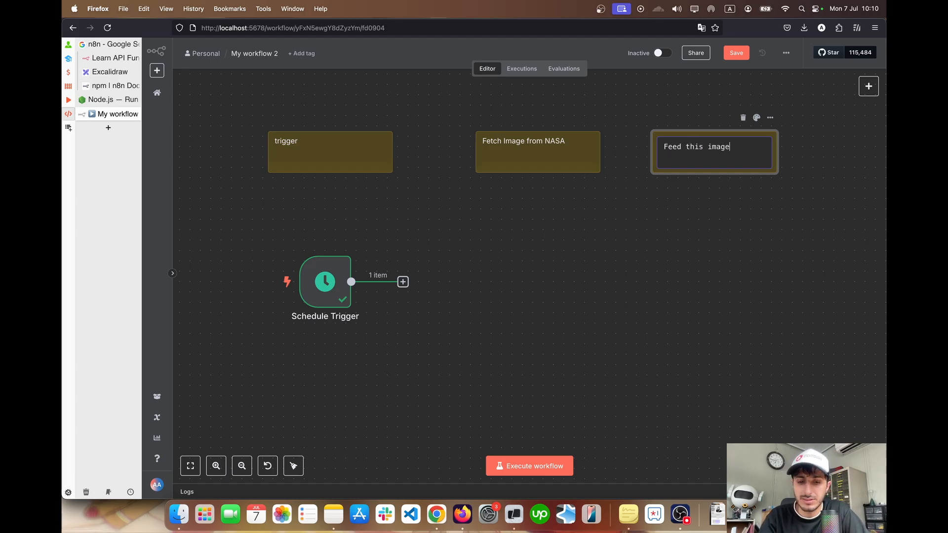
pyautogui.write(' to an ai agen')
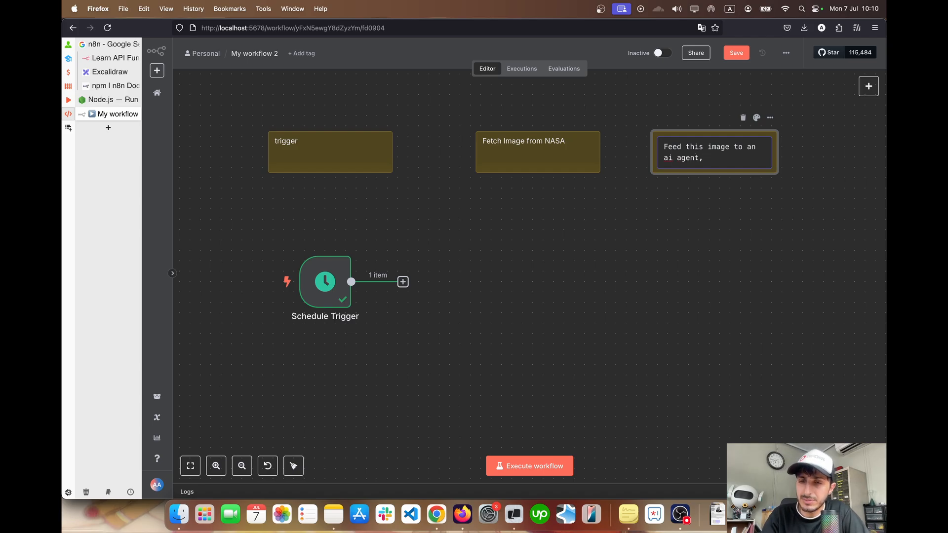
pyautogui.write('t')
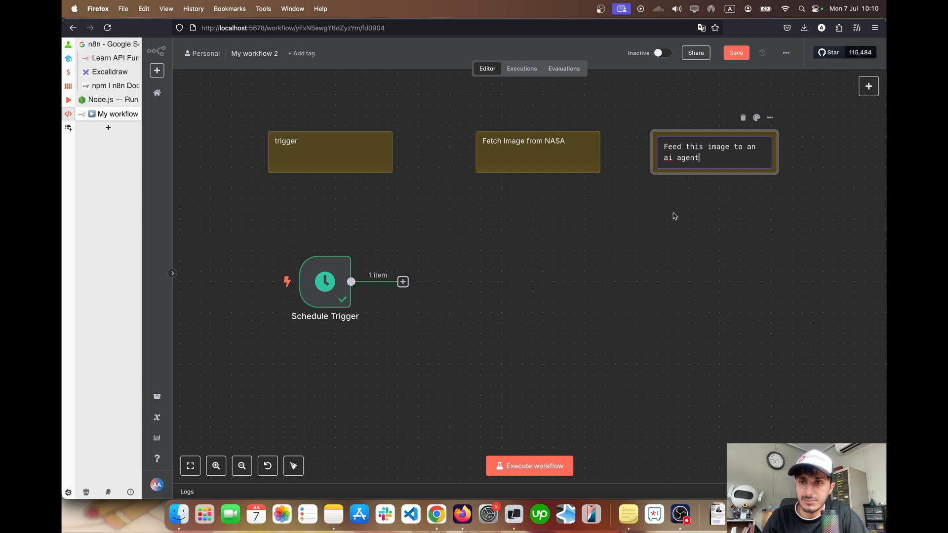
pyautogui.click(675, 216)
pyautogui.click(756, 117)
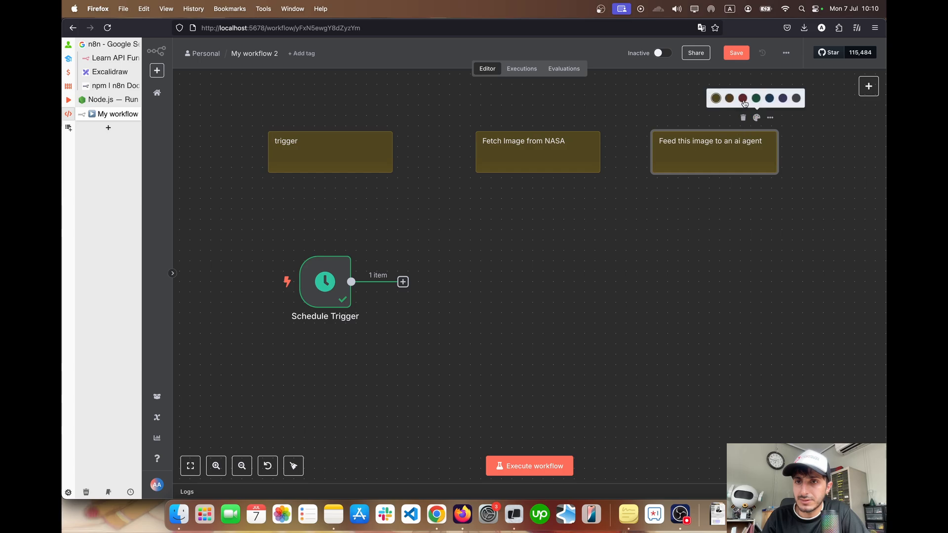
pyautogui.click(744, 102)
# Duplicate the red AI agent note, place the copy to its right and colour it blue
pyautogui.hscroll(2, 652, 230)
pyautogui.hscroll(2, 651, 230)
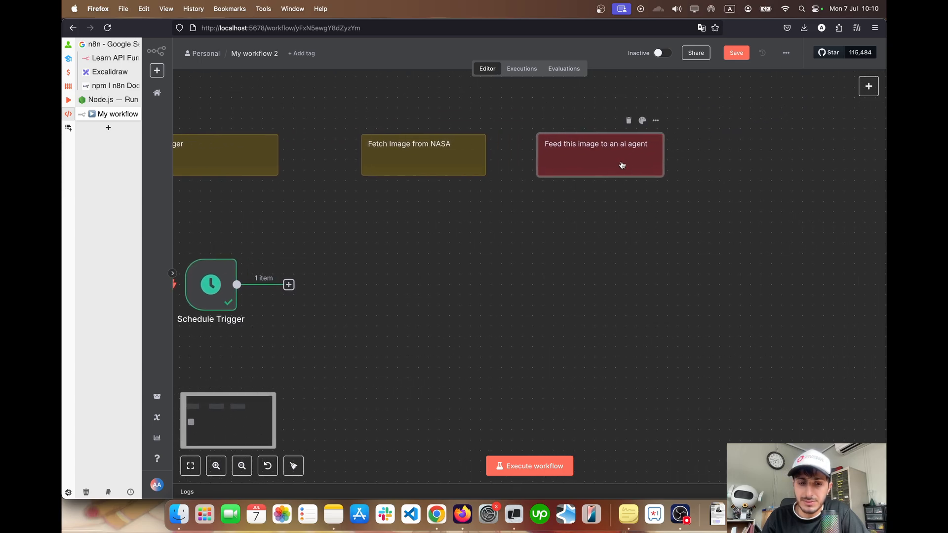
pyautogui.press('super+d')
pyautogui.moveTo(687, 152); pyautogui.dragTo(746, 160)
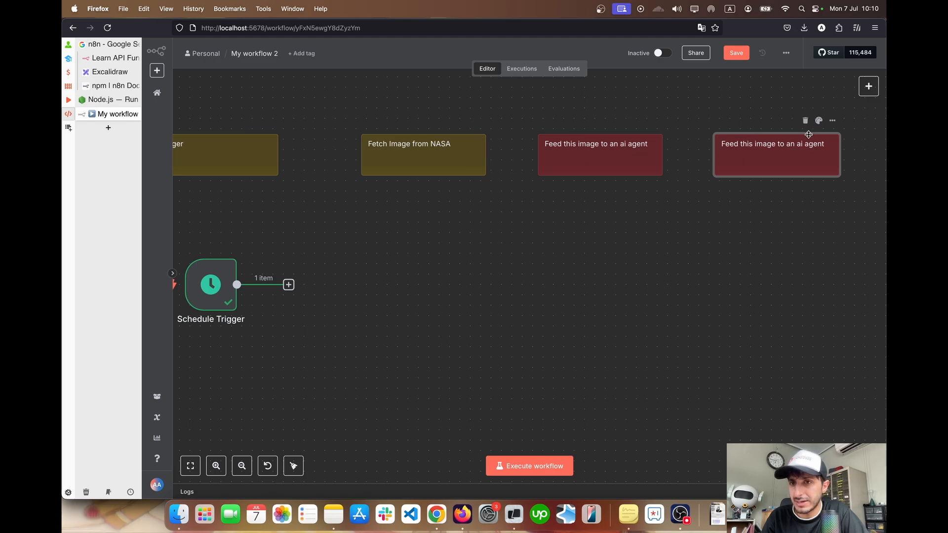
pyautogui.click(817, 120)
pyautogui.click(832, 101)
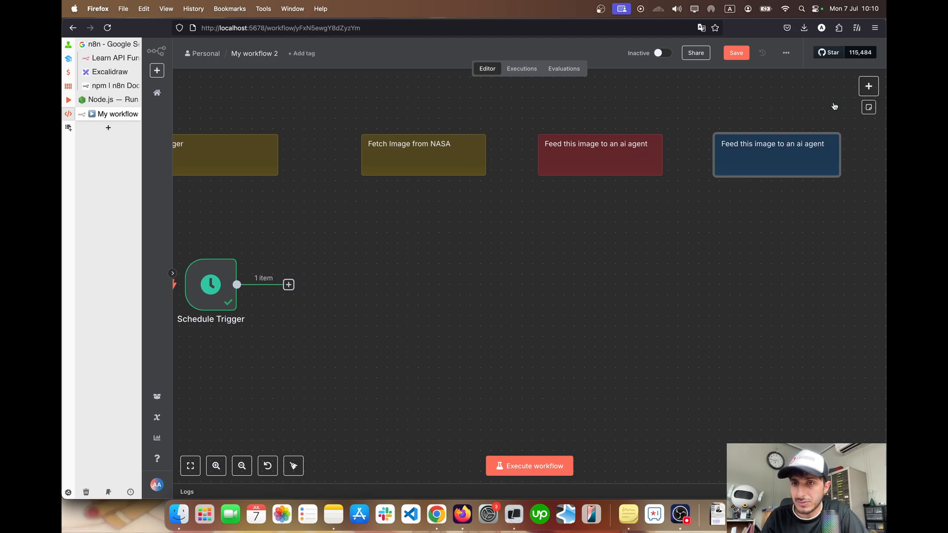
# Replace the blue sticky note's text with "send email to someone"
pyautogui.doubleClick(760, 147)
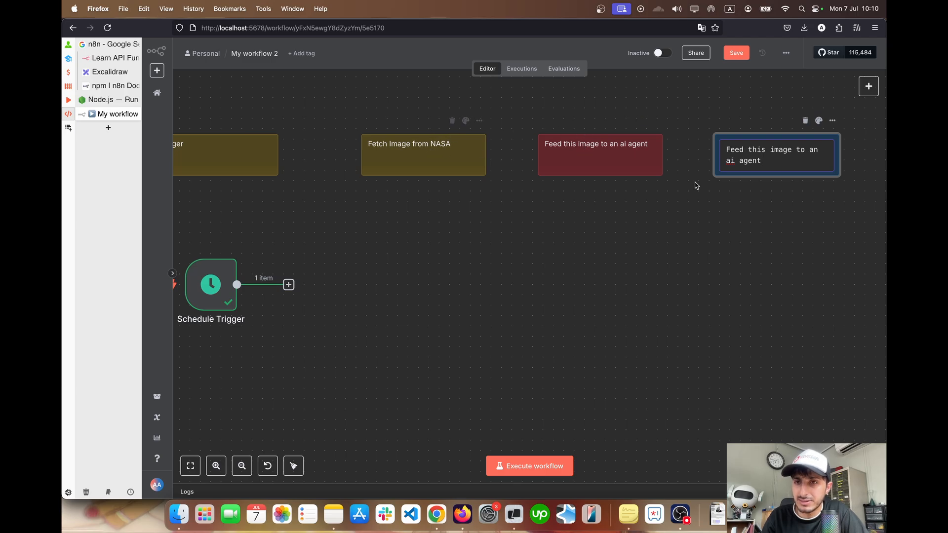
pyautogui.tripleClick(748, 157)
pyautogui.write('send email to someone')
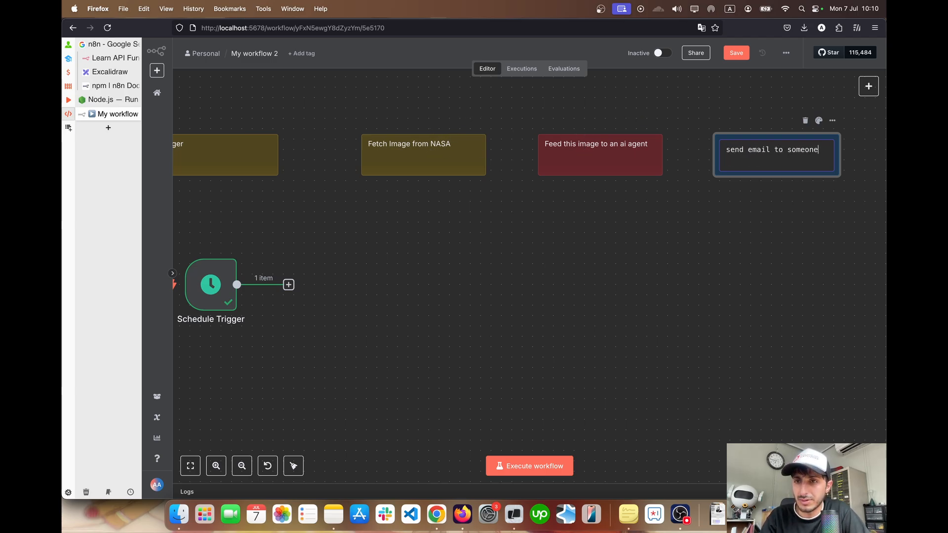
pyautogui.click(601, 319)
# Move the trigger sticky note slightly to the right, keeping it level with the other notes
pyautogui.scroll(-5, 602, 319)
pyautogui.scroll(4, 602, 319)
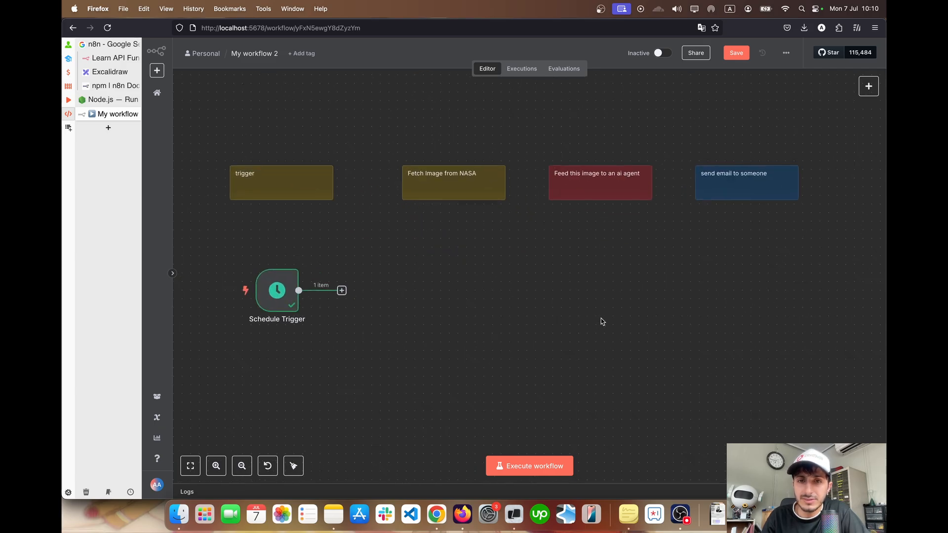
pyautogui.scroll(-3, 601, 319)
pyautogui.scroll(4, 524, 255)
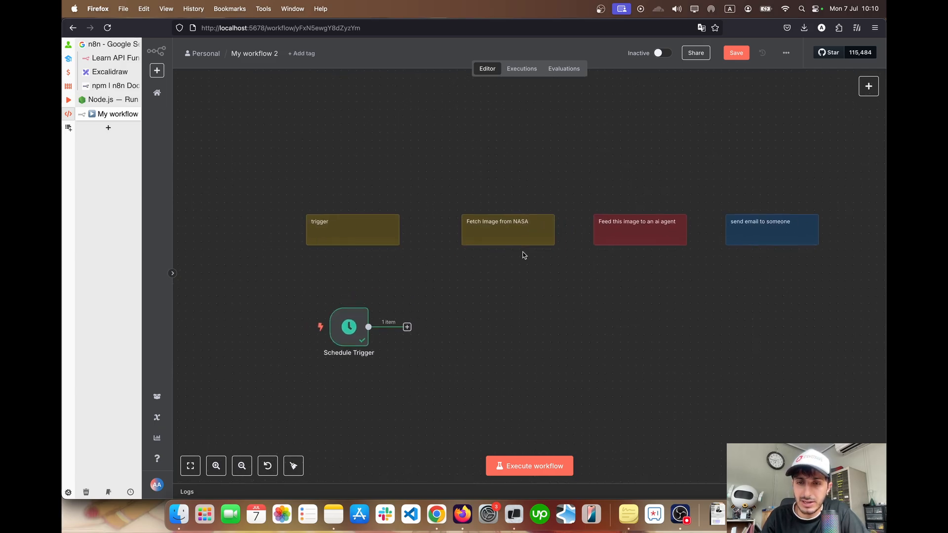
pyautogui.scroll(-2, 525, 255)
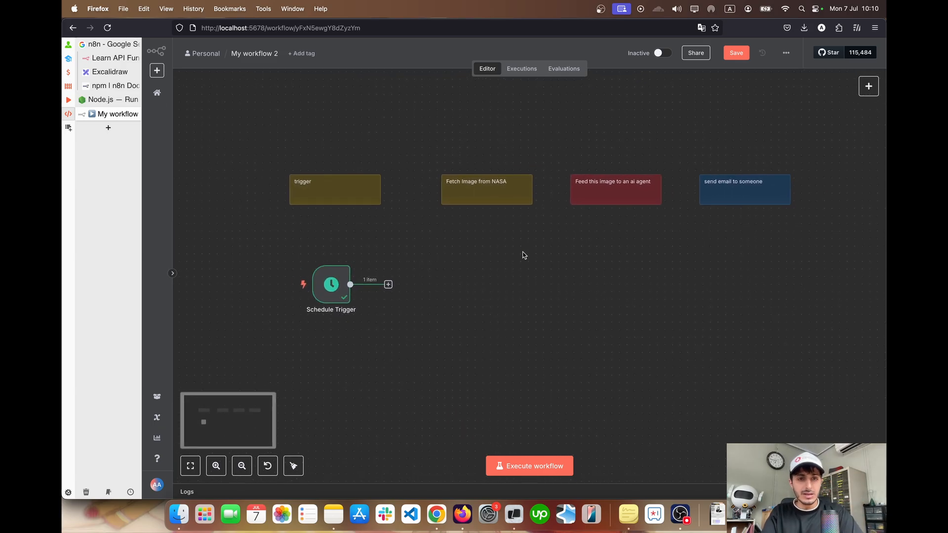
pyautogui.moveTo(331, 194); pyautogui.dragTo(345, 195)
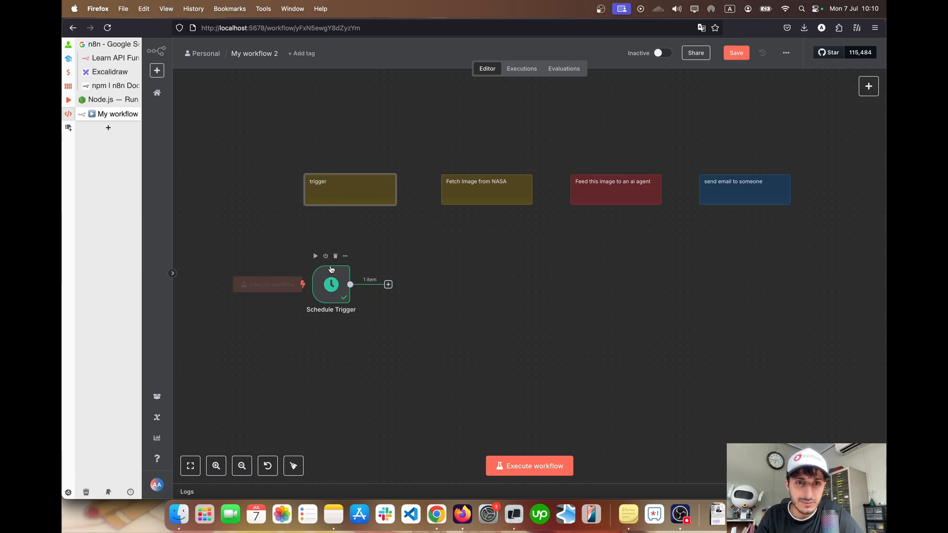
# Set the Schedule Trigger's trigger hour to 9am, keeping the interval at Days
pyautogui.doubleClick(332, 289)
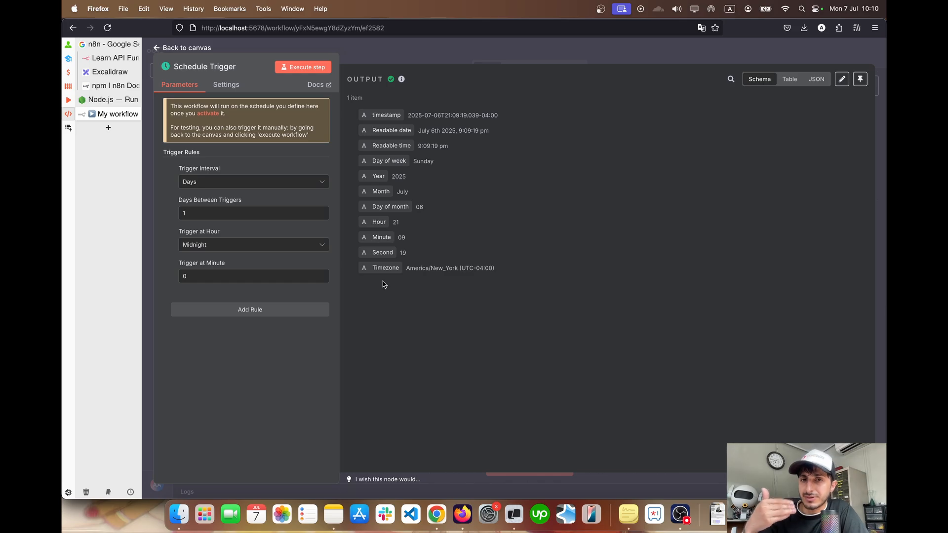
pyautogui.click(228, 183)
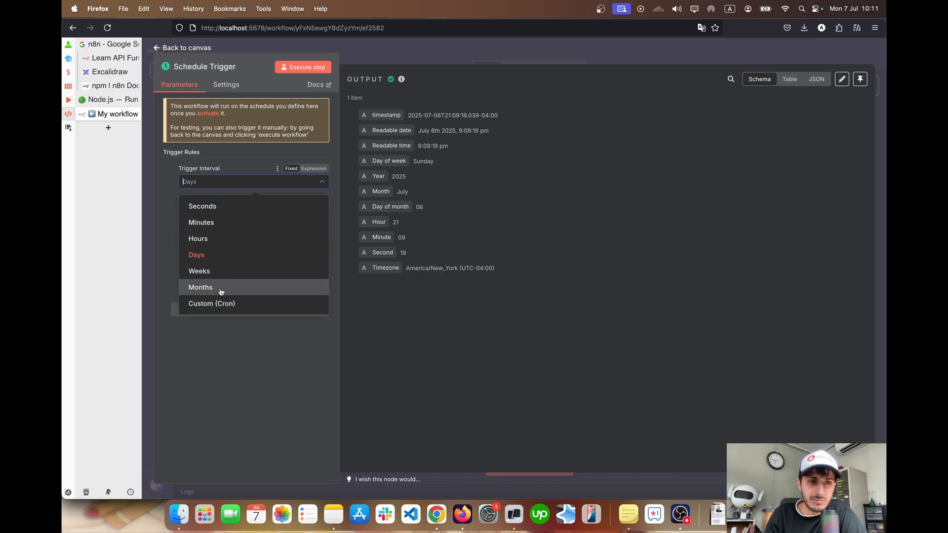
pyautogui.click(164, 251)
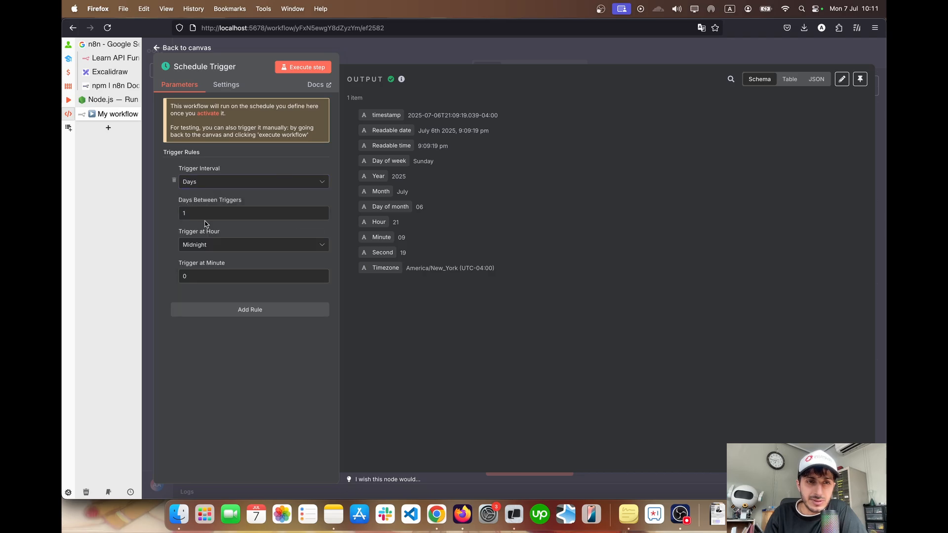
pyautogui.click(182, 214)
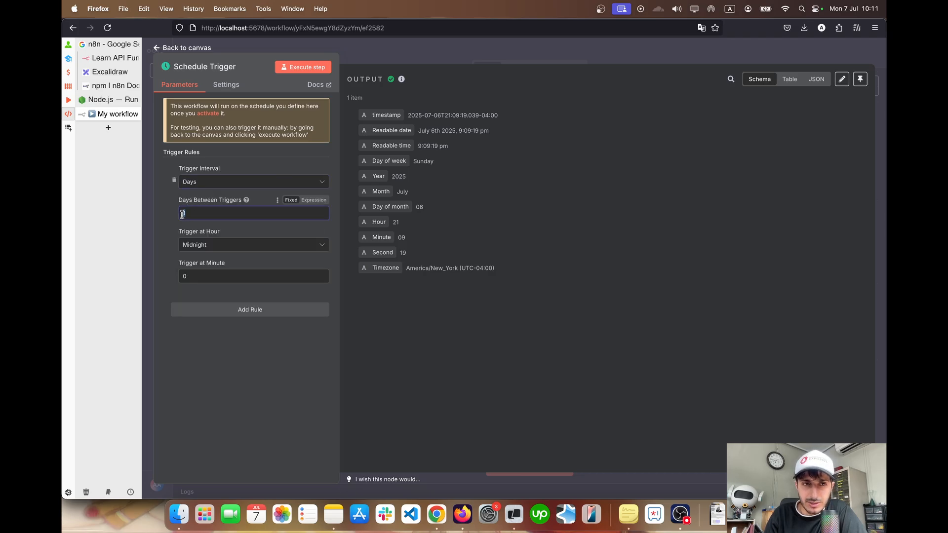
pyautogui.click(190, 245)
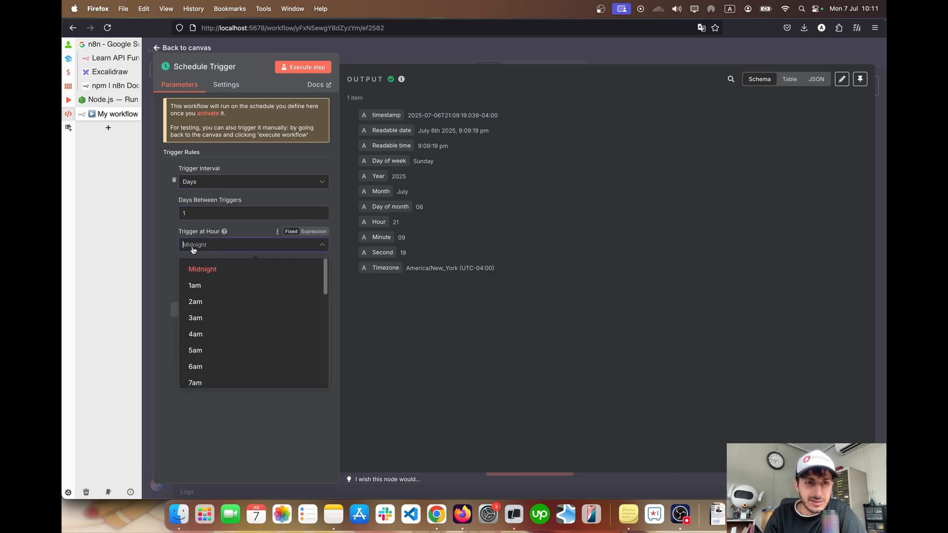
pyautogui.scroll(-2, 241, 318)
pyautogui.scroll(-1, 241, 318)
pyautogui.click(239, 326)
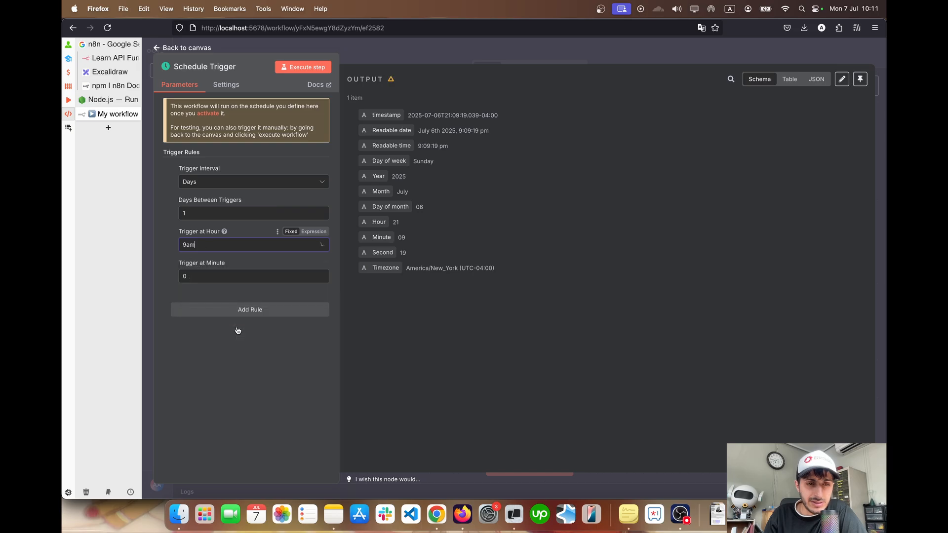
# Set the Schedule Trigger's trigger minute to 15, execute the step and return to the canvas
pyautogui.click(209, 277)
pyautogui.press('BackSpace')
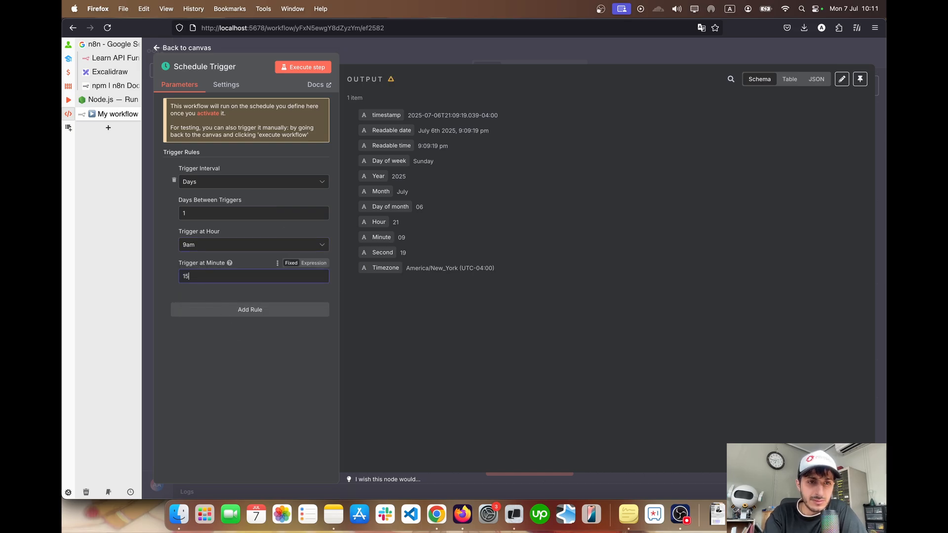
pyautogui.click(300, 69)
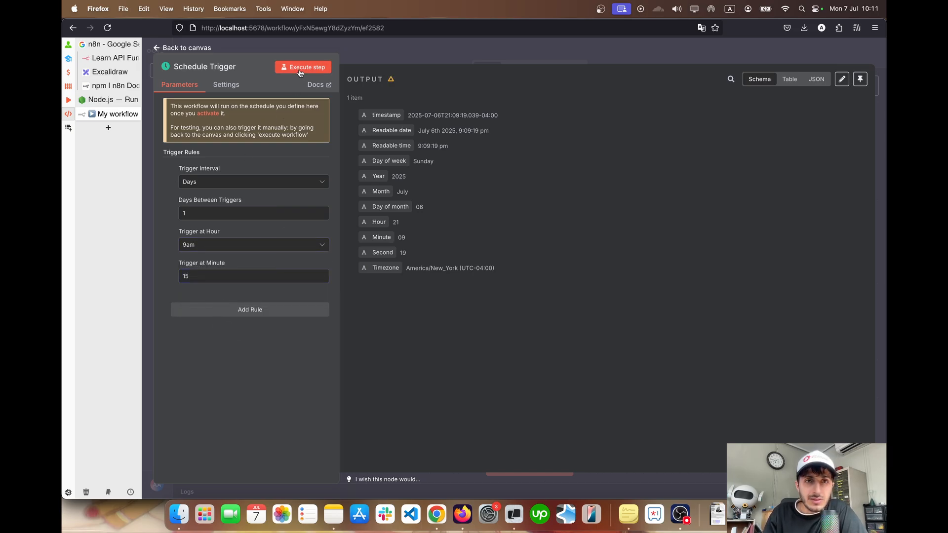
pyautogui.click(163, 48)
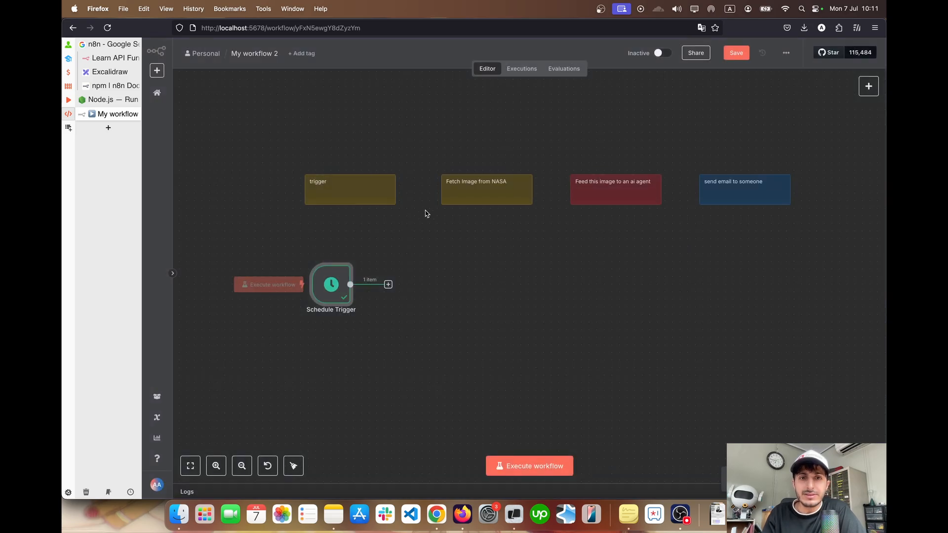
# Move the Schedule Trigger node slightly to the left on the canvas
pyautogui.keyDown('ctrl'); pyautogui.scroll(3, 427, 215); pyautogui.keyUp('ctrl')
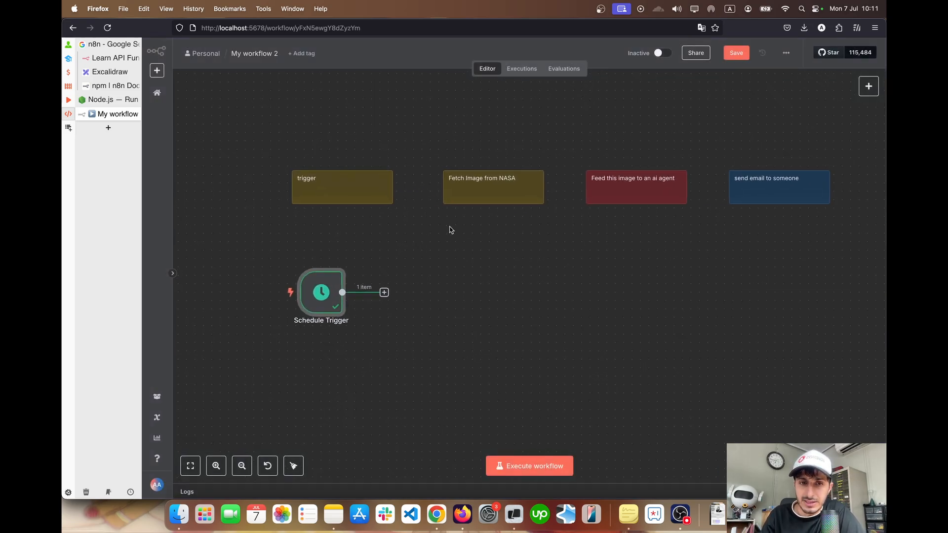
pyautogui.keyDown('ctrl'); pyautogui.scroll(-1, 450, 230); pyautogui.keyUp('ctrl')
pyautogui.moveTo(334, 286)
pyautogui.mouseDown()
pyautogui.moveTo(310, 287)
pyautogui.moveTo(318, 286)
pyautogui.mouseUp()
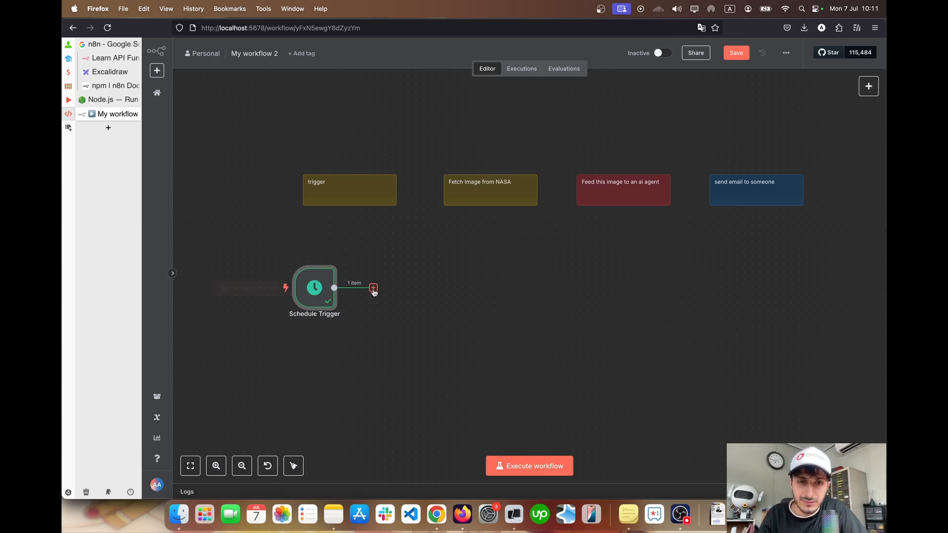
# Search the nodes that can follow the Schedule Trigger for "da", "sla" and "disc"
pyautogui.click(374, 288)
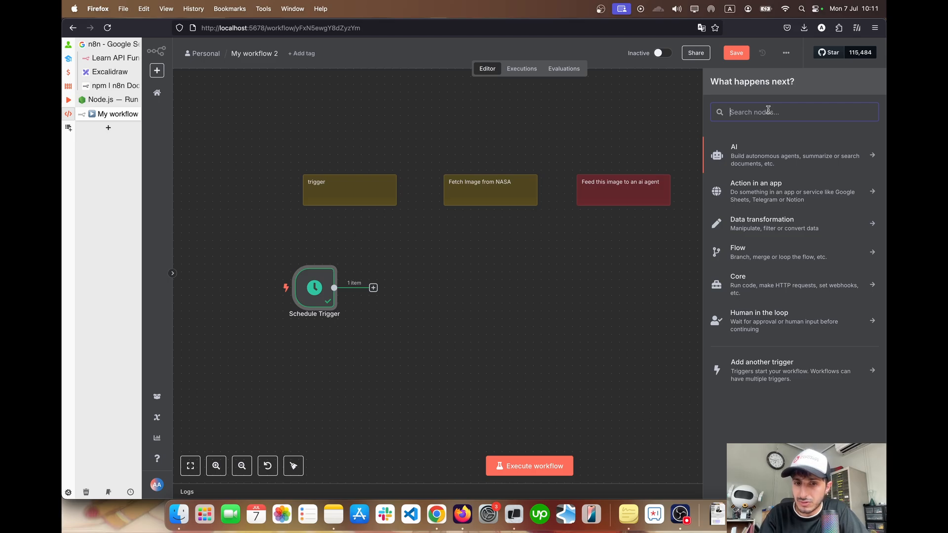
pyautogui.write('da')
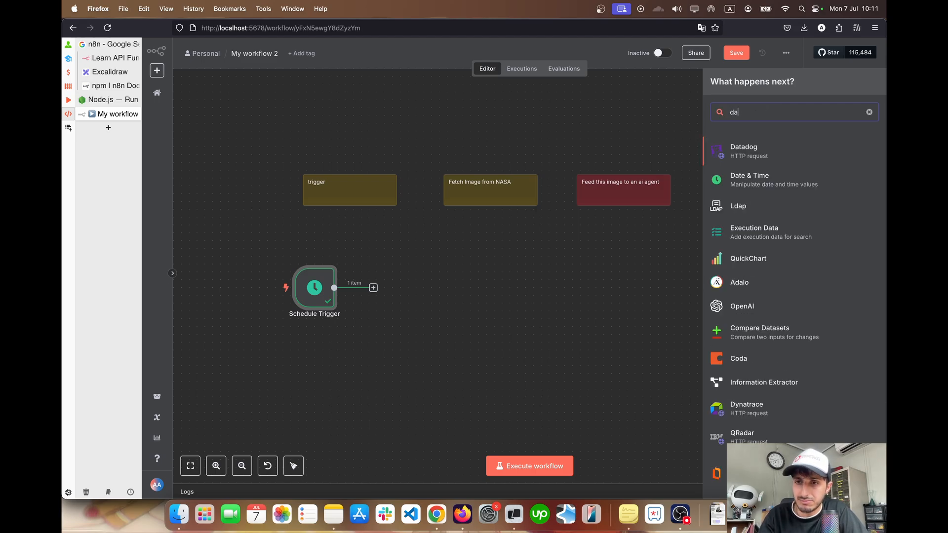
pyautogui.press('super+a')
pyautogui.press('BackSpace')
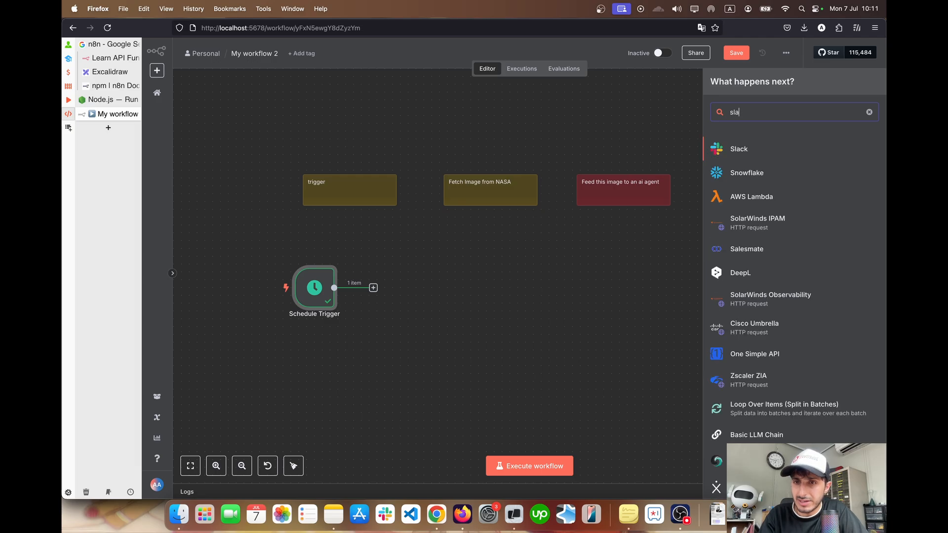
pyautogui.write('disc')
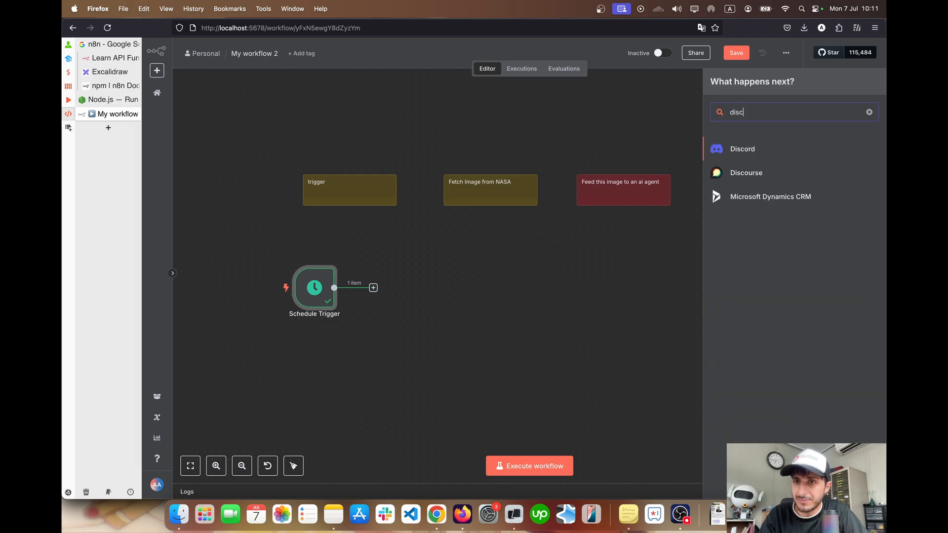
pyautogui.press('super+a')
pyautogui.press('BackSpace')
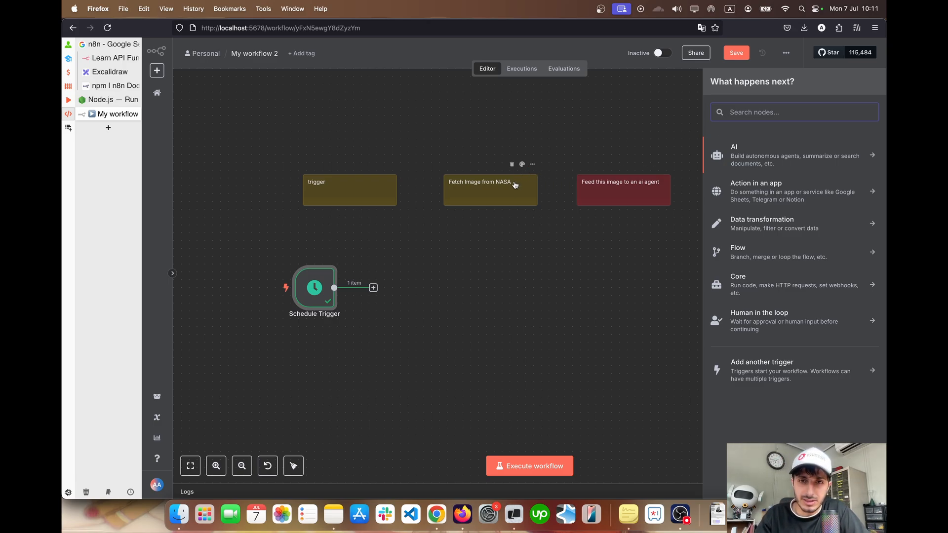
# Add the NASA action "Get the astronomy picture of the day" after the Schedule Trigger and check its credential options
pyautogui.write('NA')
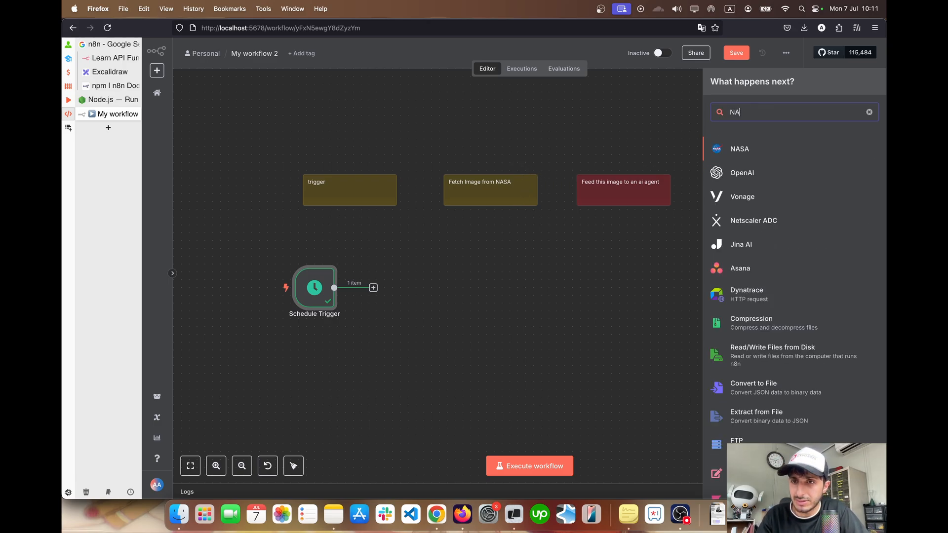
pyautogui.click(753, 150)
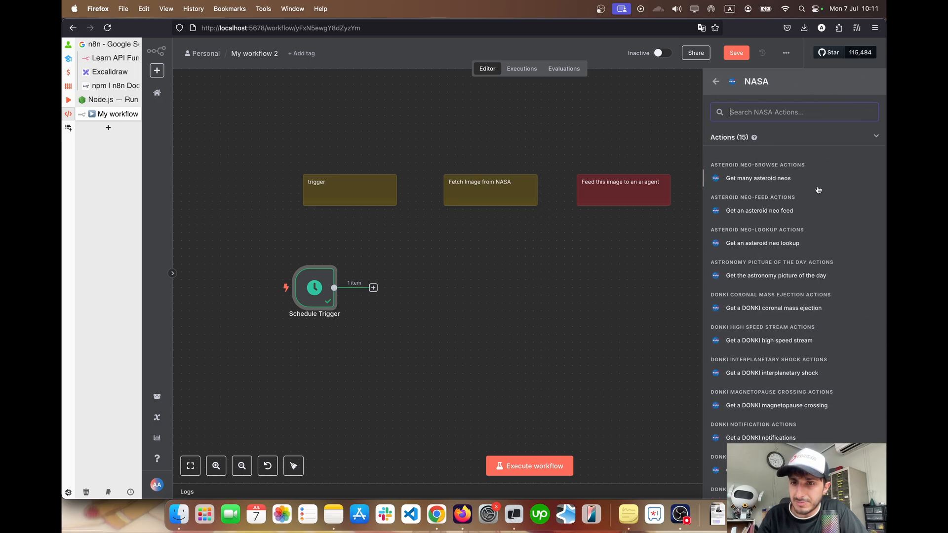
pyautogui.scroll(-1, 789, 186)
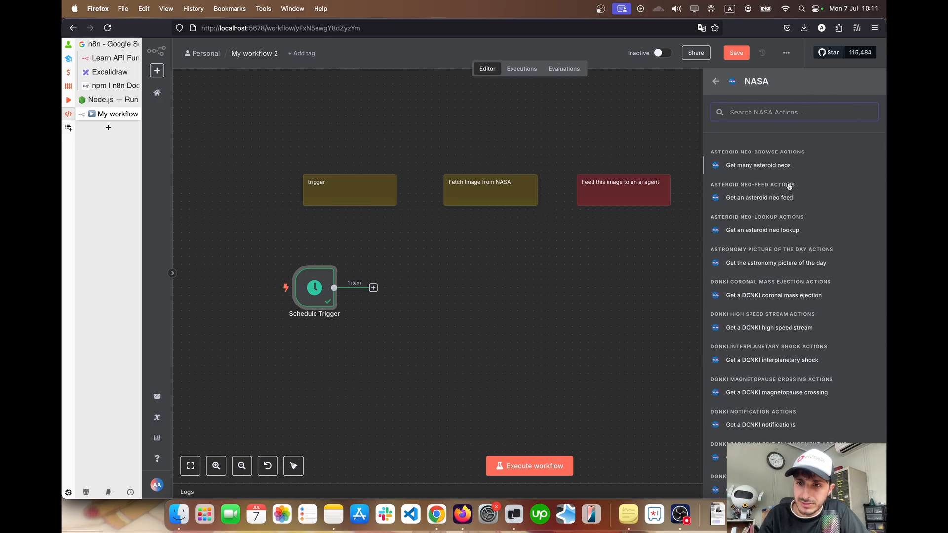
pyautogui.scroll(1, 789, 187)
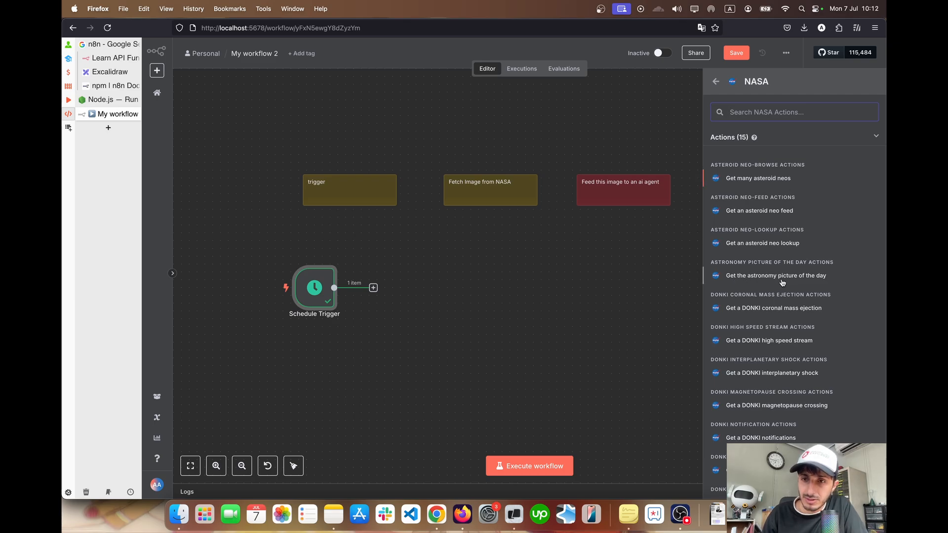
pyautogui.click(806, 278)
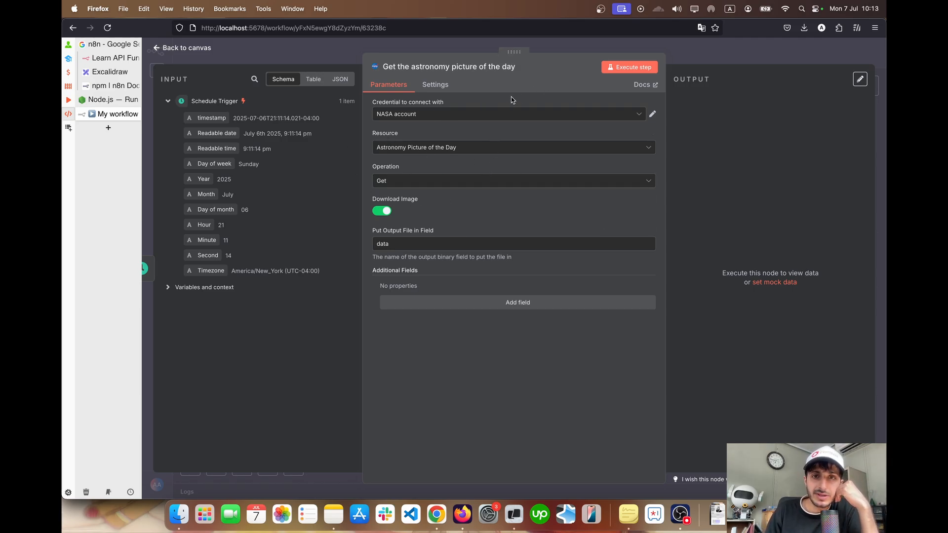
pyautogui.click(462, 117)
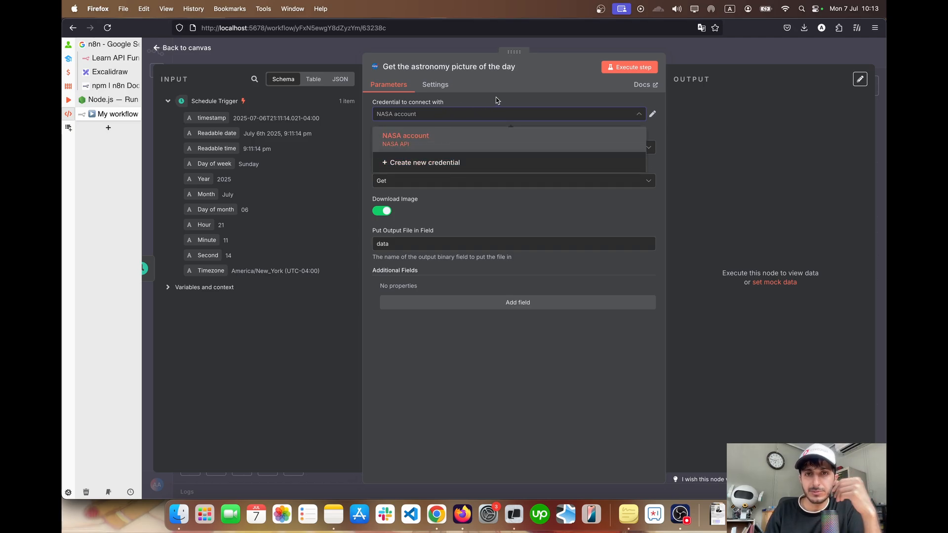
pyautogui.click(514, 82)
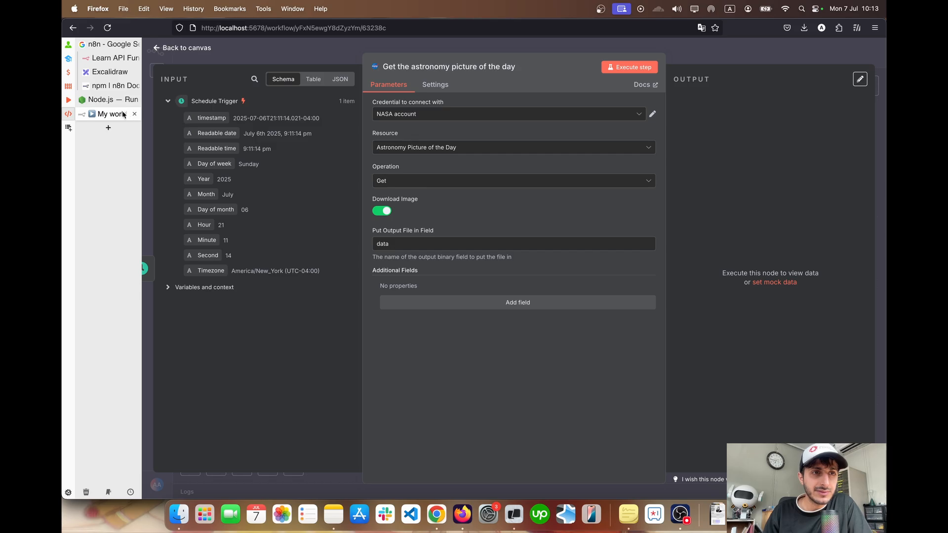
# Search the web for "n8n docs" in a new browser tab and open the official n8n documentation site
pyautogui.click(108, 128)
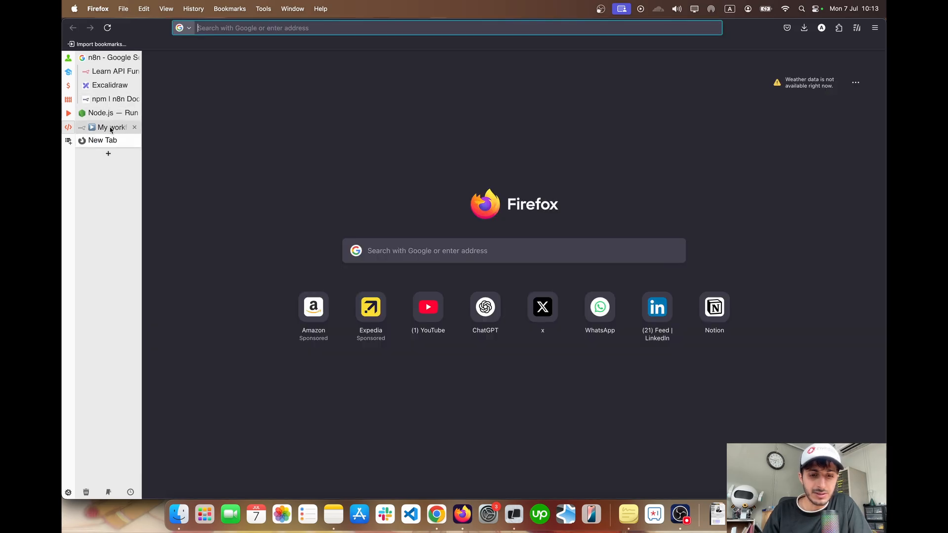
pyautogui.write('n8n')
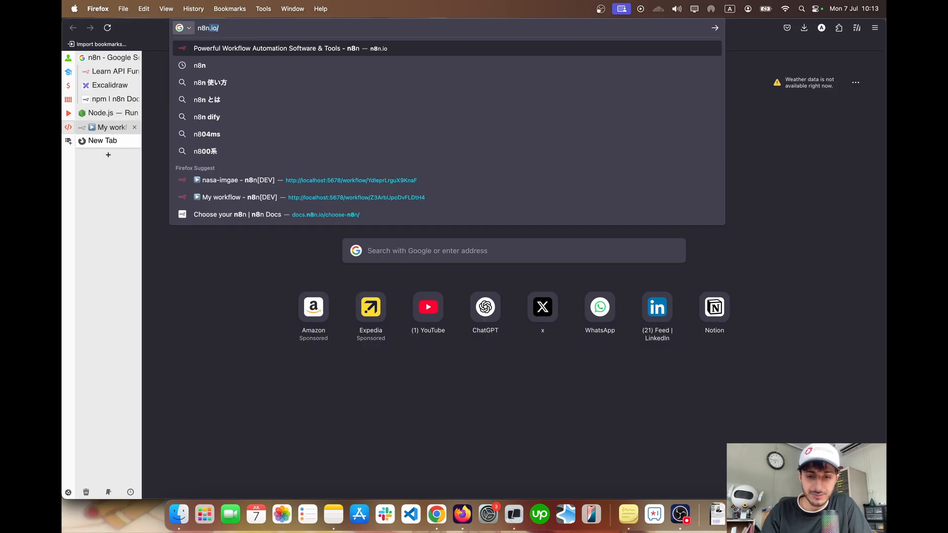
pyautogui.write(' docs')
pyautogui.press('Return')
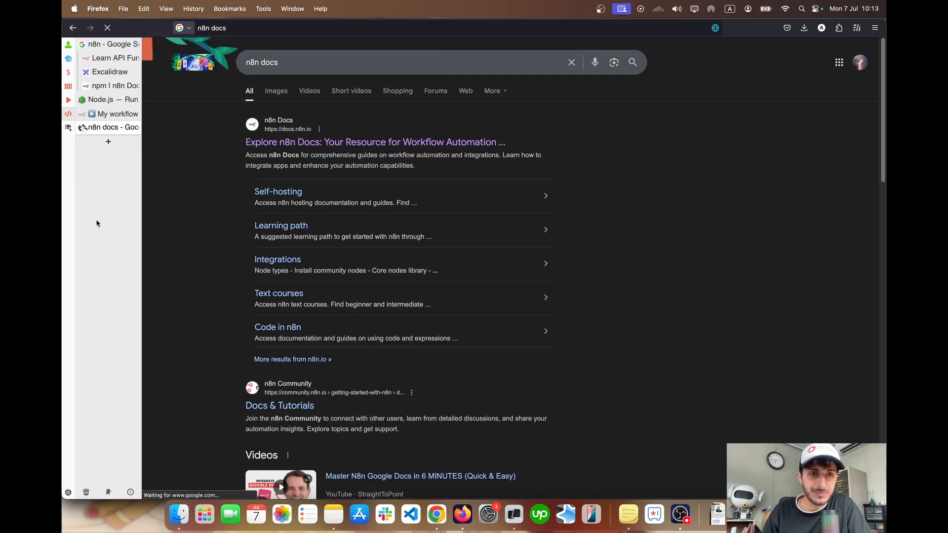
pyautogui.keyDown('super'); pyautogui.click(294, 144); pyautogui.keyUp('super')
pyautogui.click(118, 146)
# Search the n8n documentation for "nasa" and open the NASA node page
pyautogui.click(740, 49)
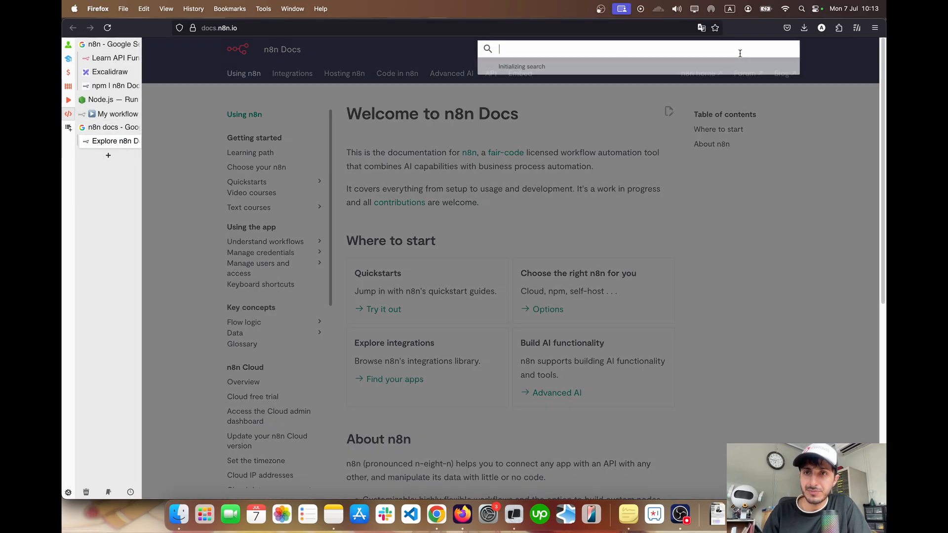
pyautogui.write('nasa')
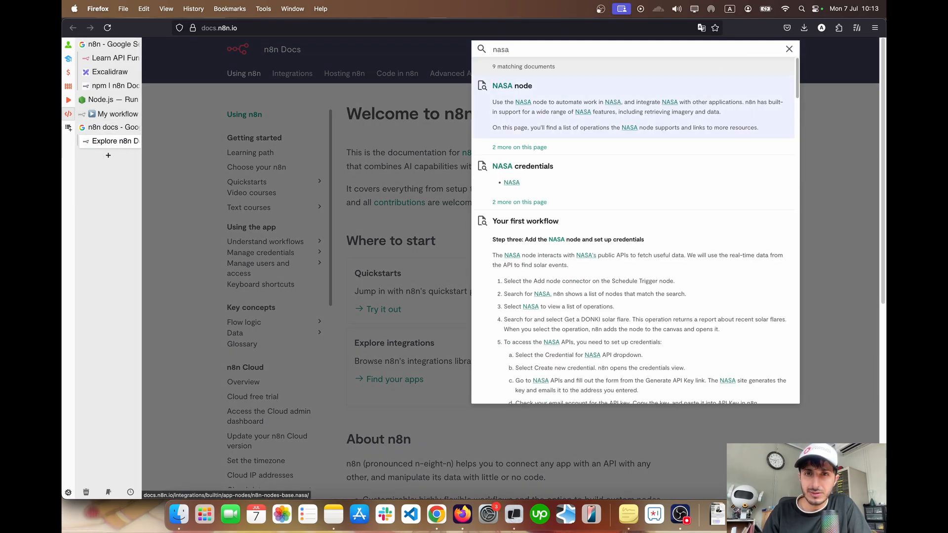
pyautogui.click(538, 113)
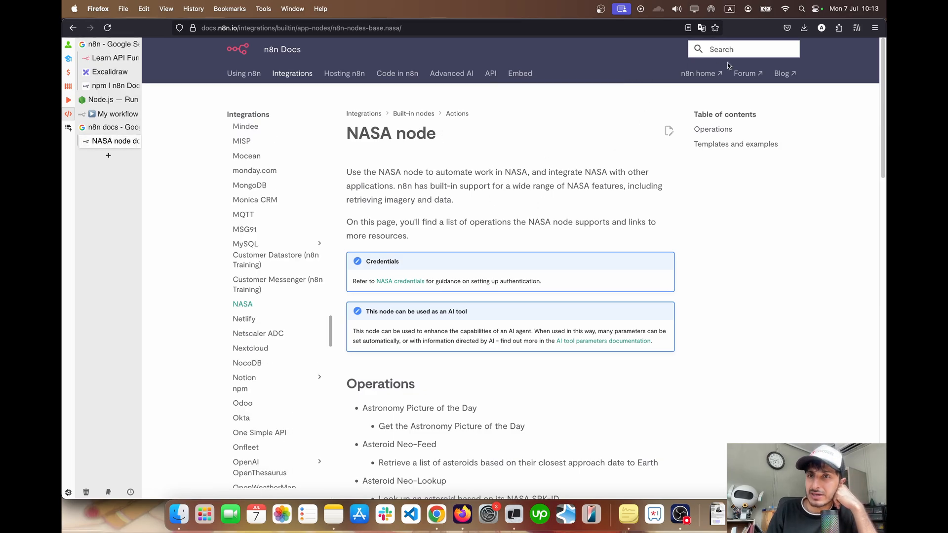
# Open the NASA credentials documentation linked from the NASA node page and read its related resources section
pyautogui.scroll(-1, 445, 232)
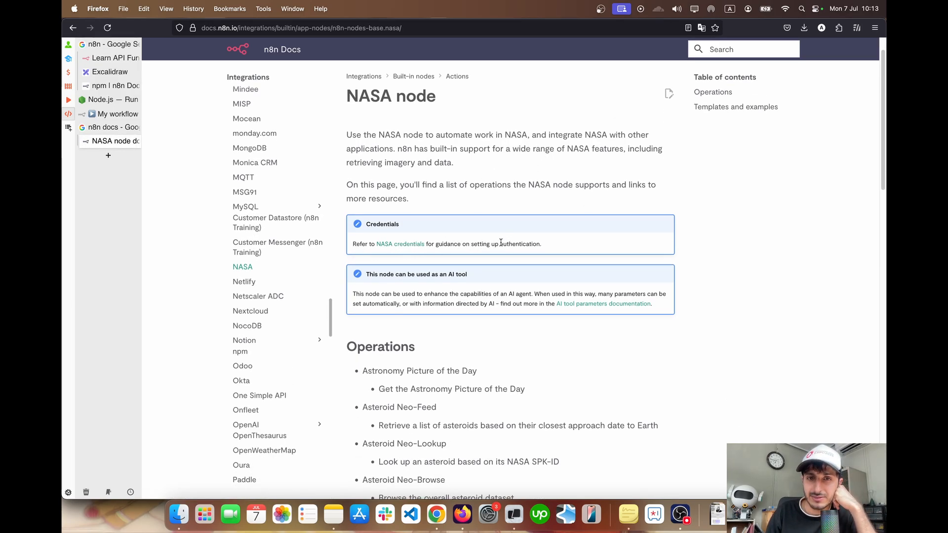
pyautogui.click(399, 246)
pyautogui.scroll(-1, 398, 247)
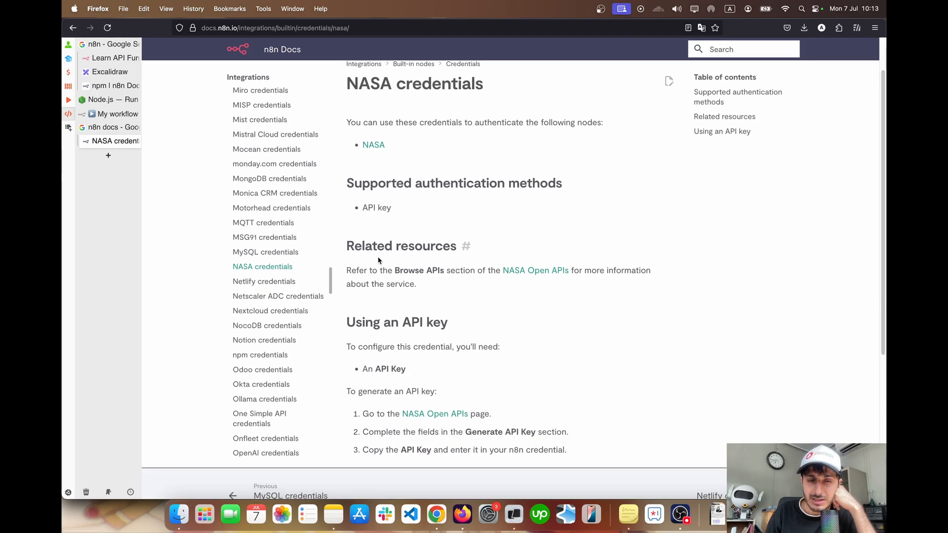
pyautogui.moveTo(344, 270); pyautogui.dragTo(469, 271)
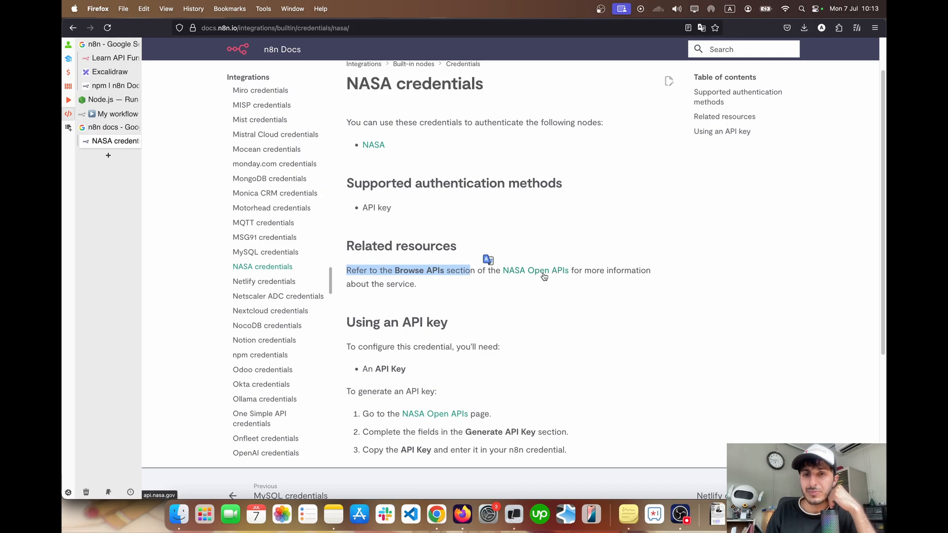
# Open the linked NASA Open APIs site and examine the name fields of the Generate API Key form
pyautogui.click(536, 278)
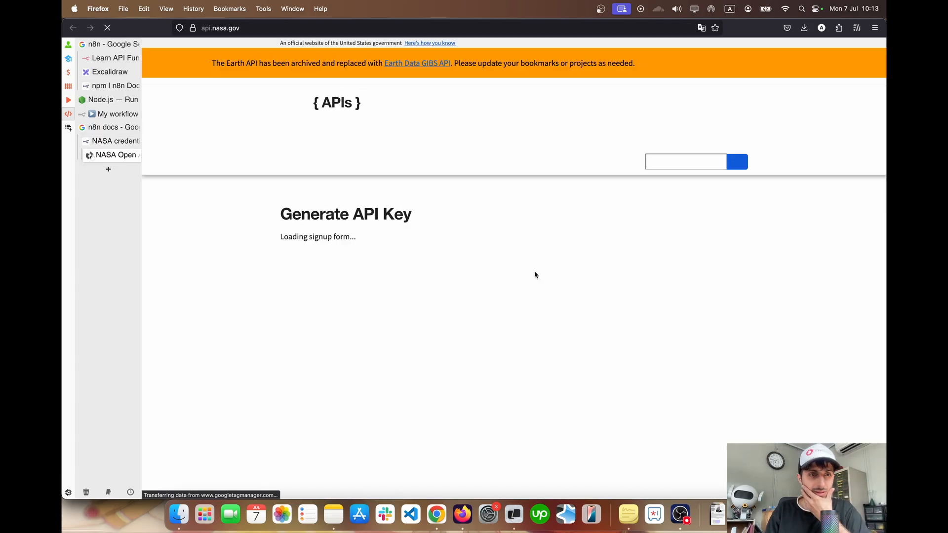
pyautogui.scroll(-5, 419, 239)
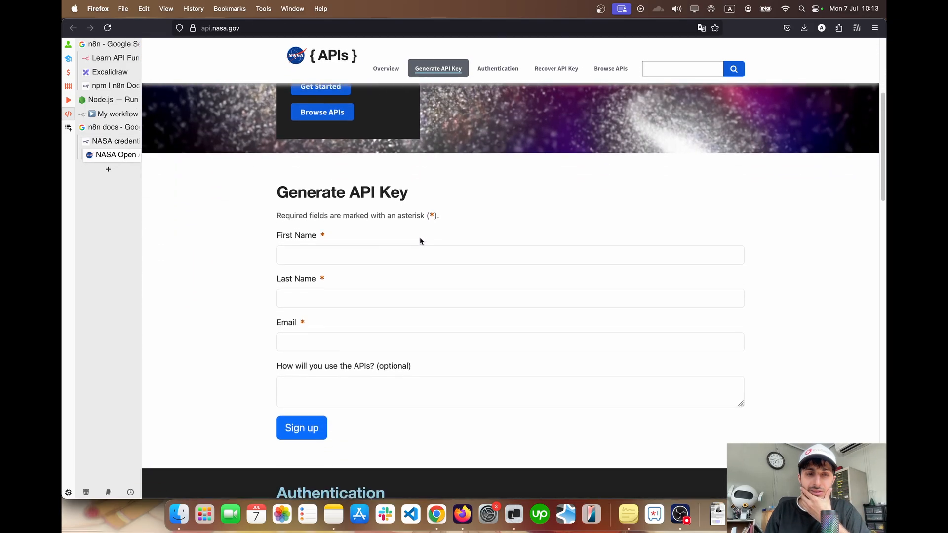
pyautogui.click(359, 258)
pyautogui.click(347, 293)
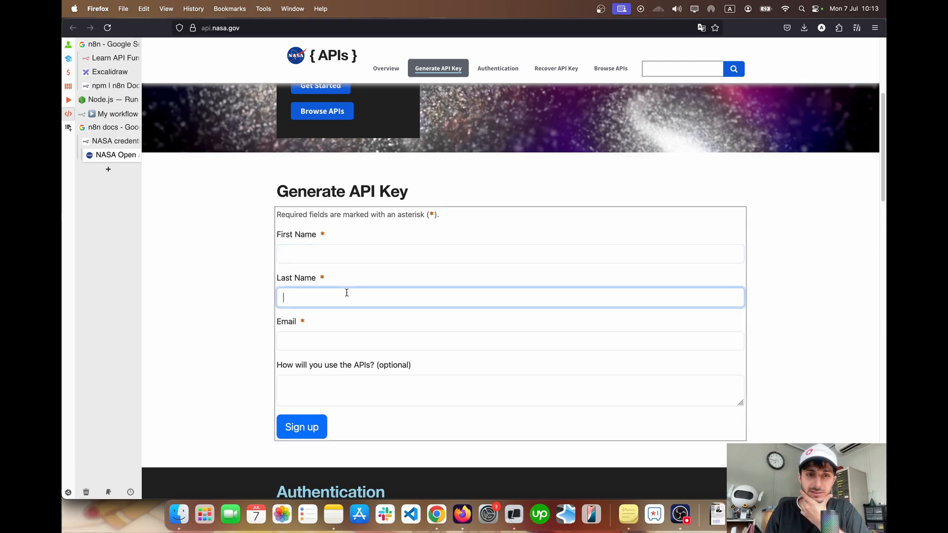
# Check the email field of the Generate API Key form, look over the NASA APIs page and return to the NASA credentials documentation
pyautogui.click(335, 337)
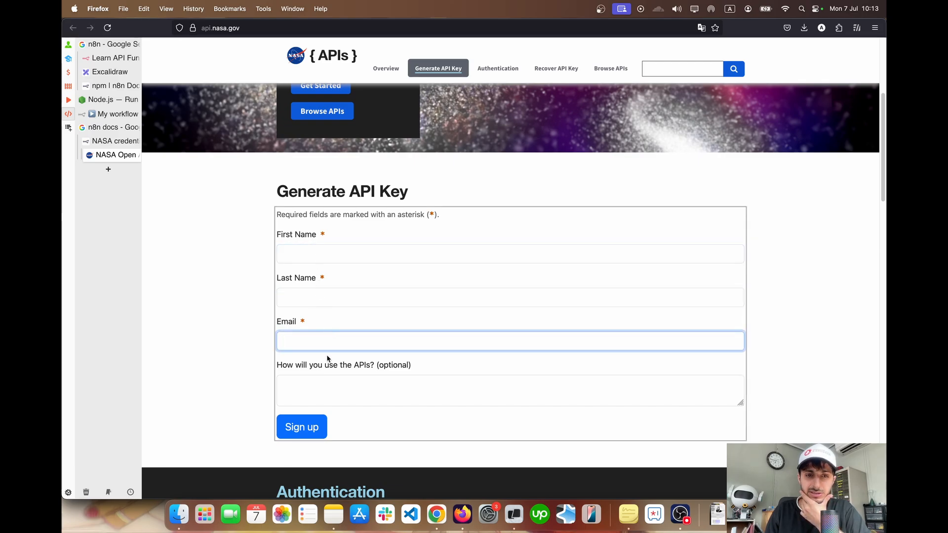
pyautogui.scroll(3, 242, 358)
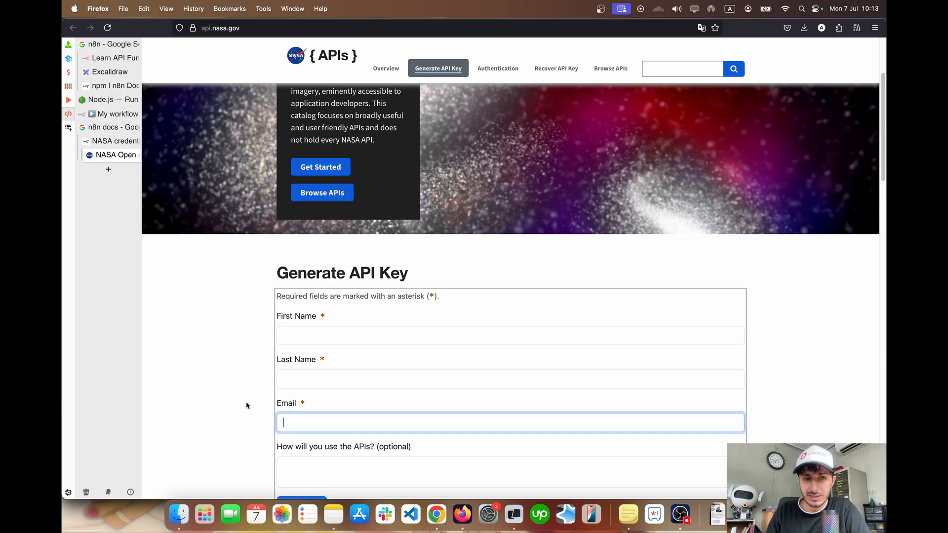
pyautogui.scroll(5, 241, 414)
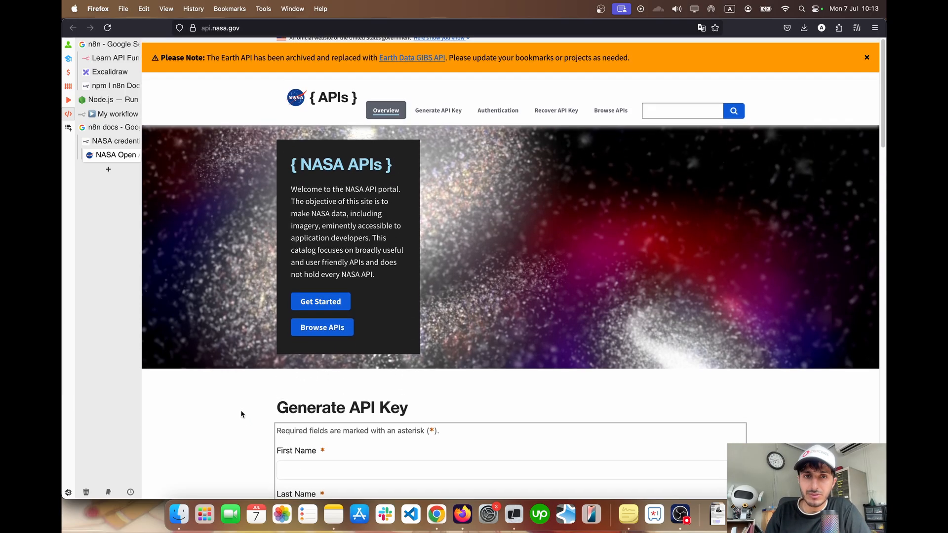
pyautogui.click(109, 142)
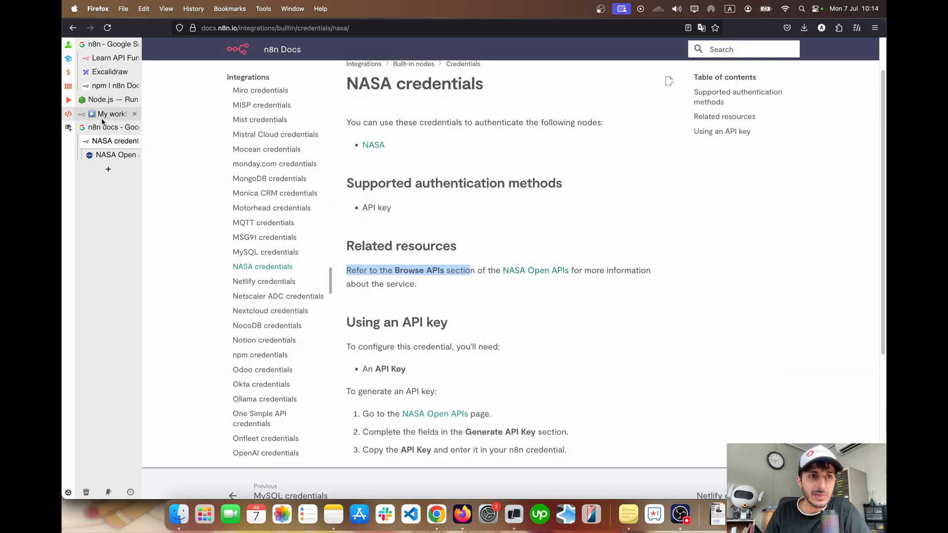
# Return to the n8n workflow and select NASA account as the credential of the astronomy picture node
pyautogui.click(119, 114)
pyautogui.click(436, 115)
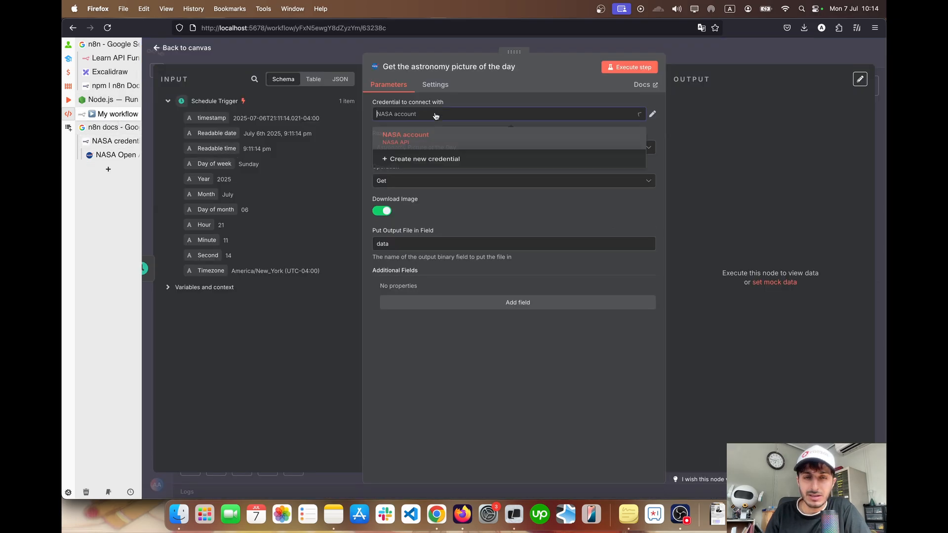
pyautogui.click(413, 142)
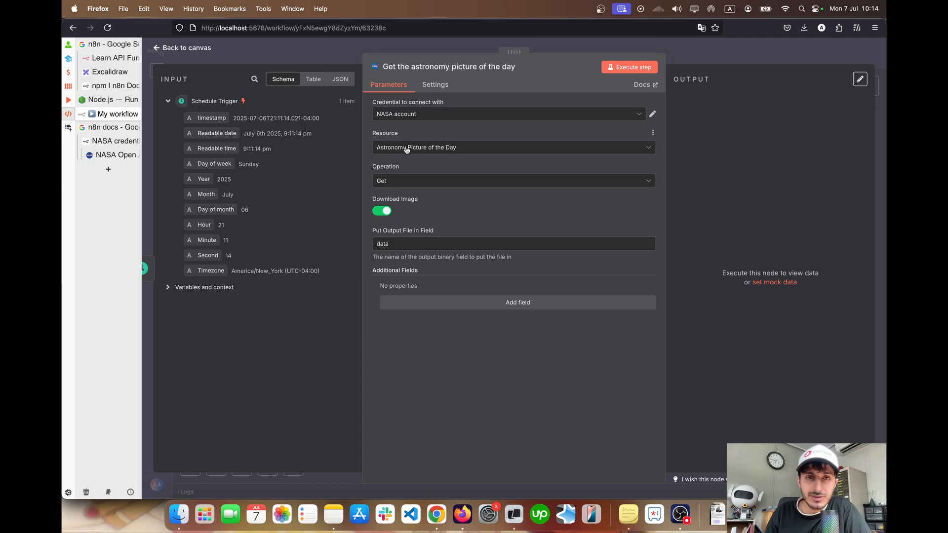
# Review the astronomy picture node's resource and operation choices, and toggle Download Image off and back on
pyautogui.click(406, 149)
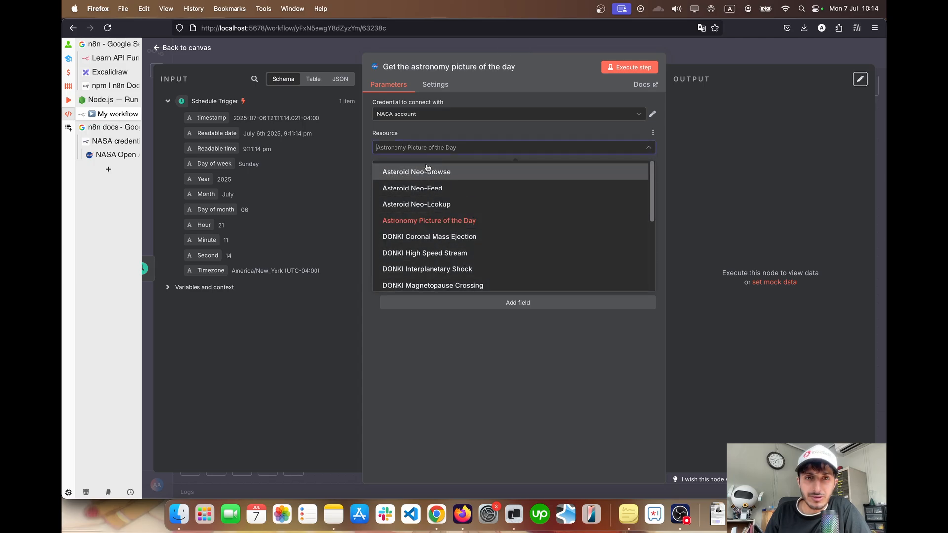
pyautogui.click(445, 134)
pyautogui.click(447, 185)
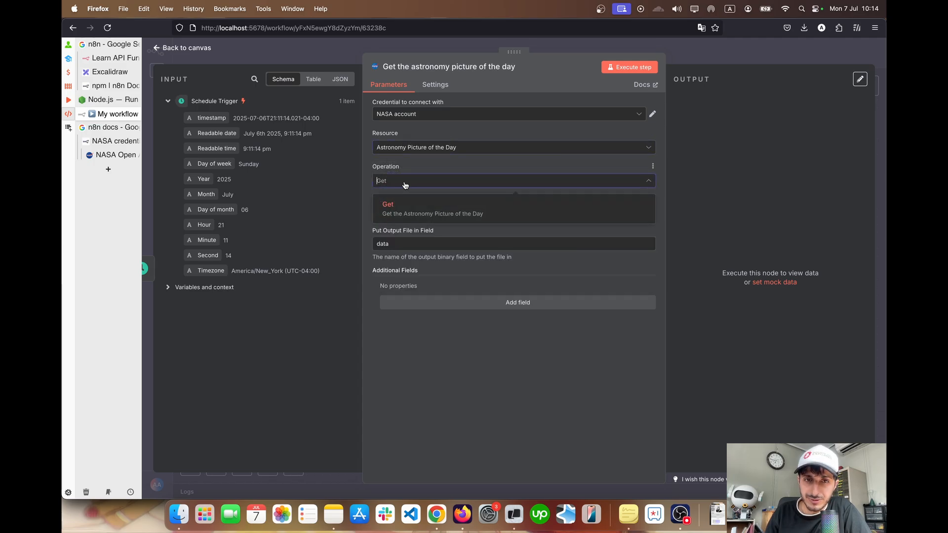
pyautogui.click(436, 170)
pyautogui.click(383, 211)
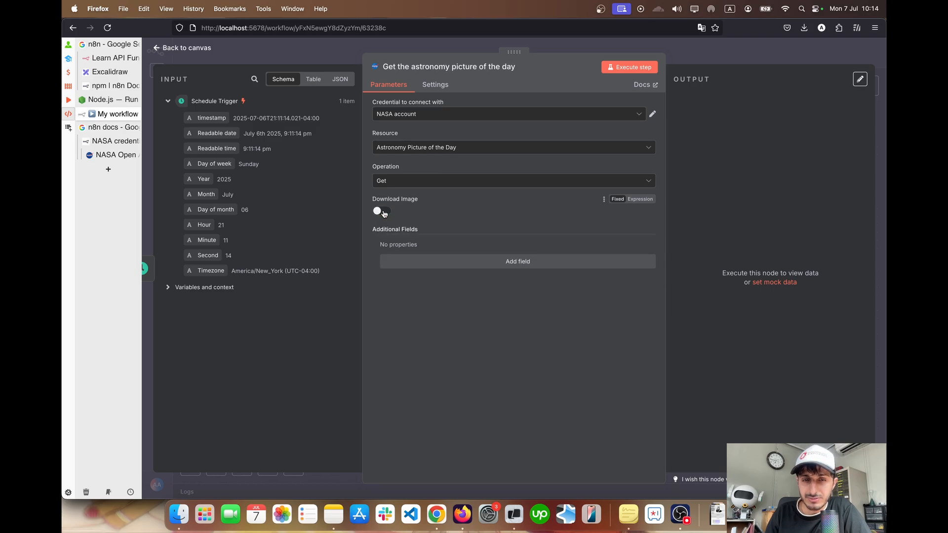
pyautogui.click(384, 211)
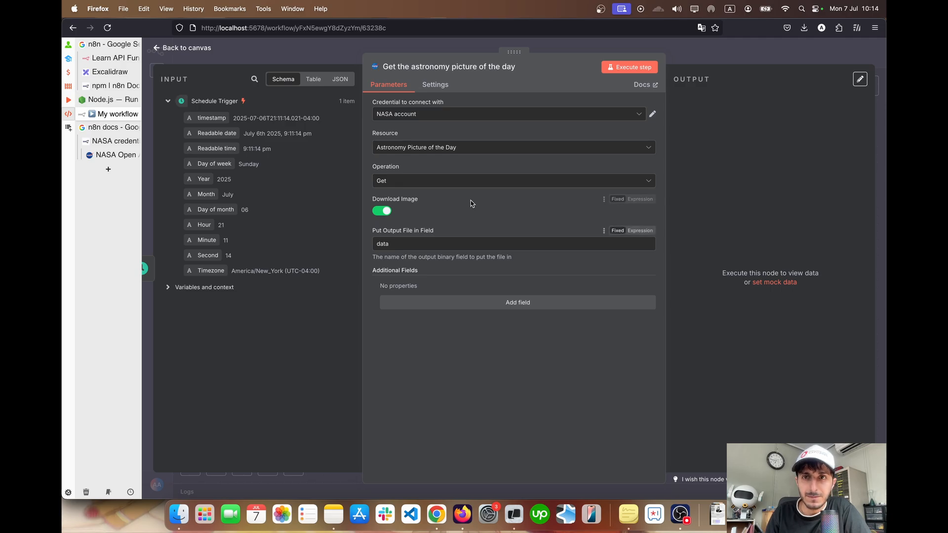
# Execute the astronomy picture node and read the date in its output message
pyautogui.click(626, 68)
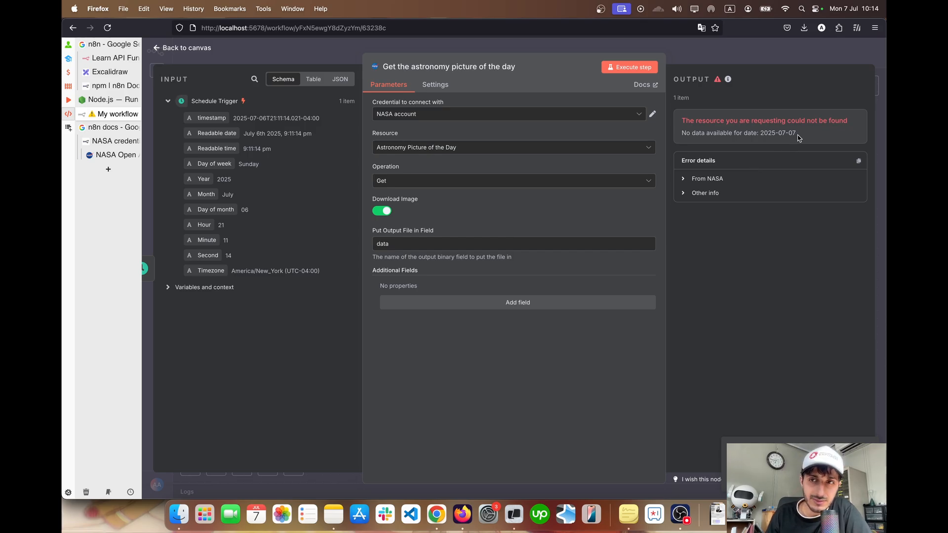
pyautogui.moveTo(799, 137); pyautogui.dragTo(774, 139)
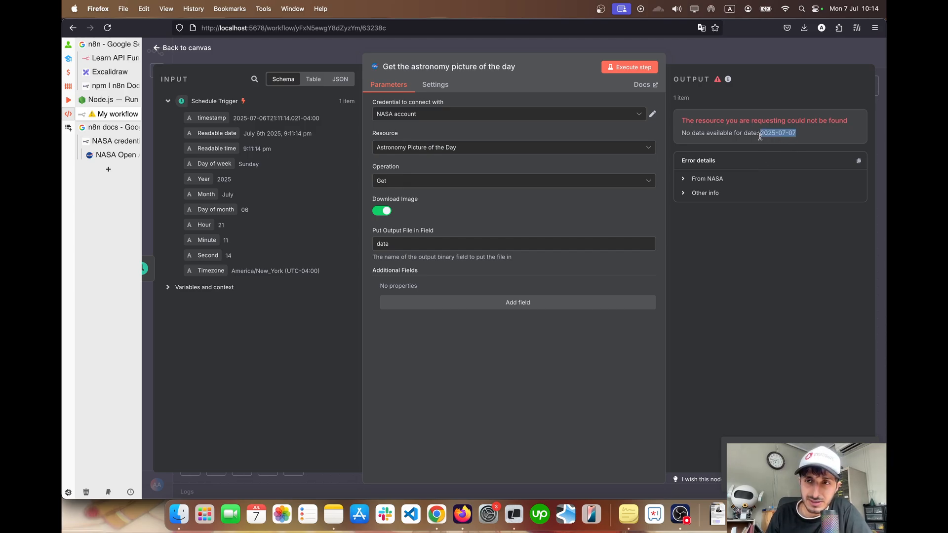
pyautogui.click(760, 137)
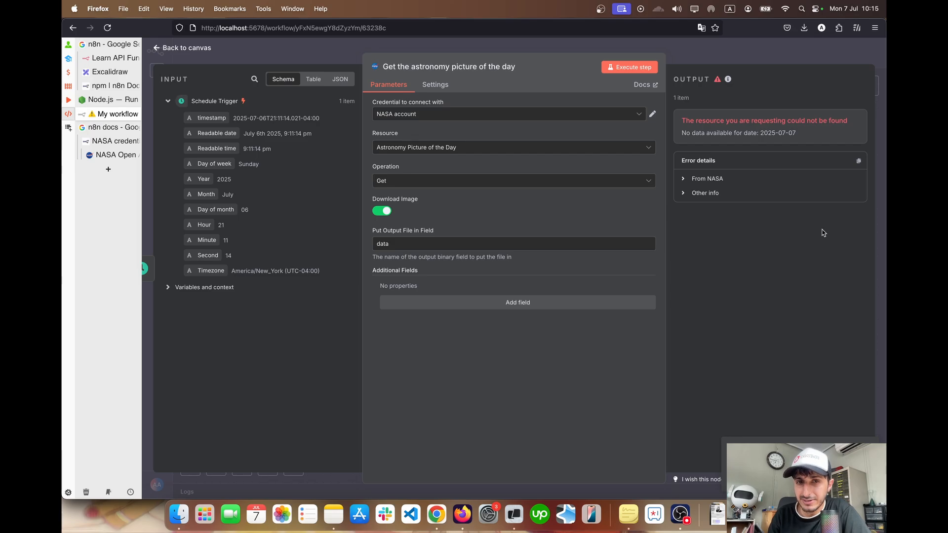
# Add a Date field set to 2025-07-06 to the astronomy picture node and execute the step
pyautogui.click(507, 310)
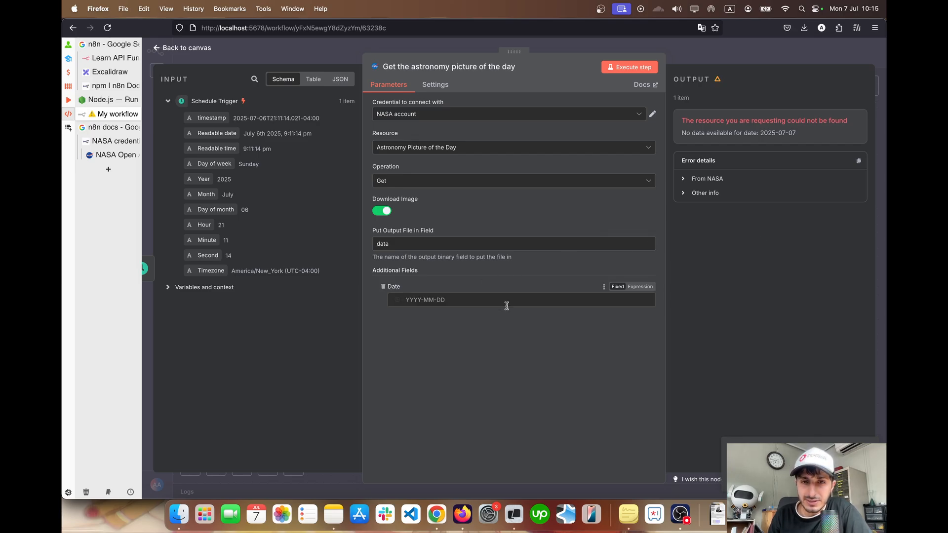
pyautogui.click(440, 301)
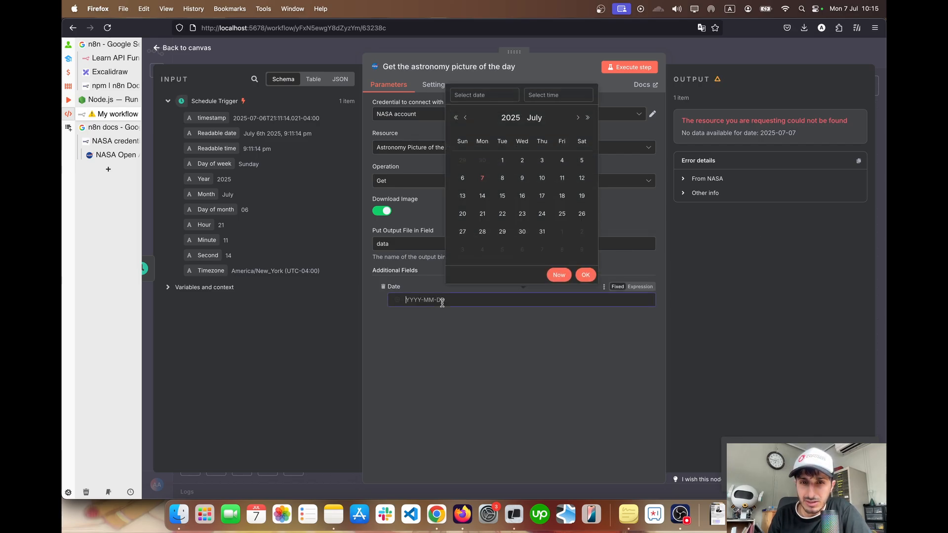
pyautogui.click(463, 177)
pyautogui.click(586, 276)
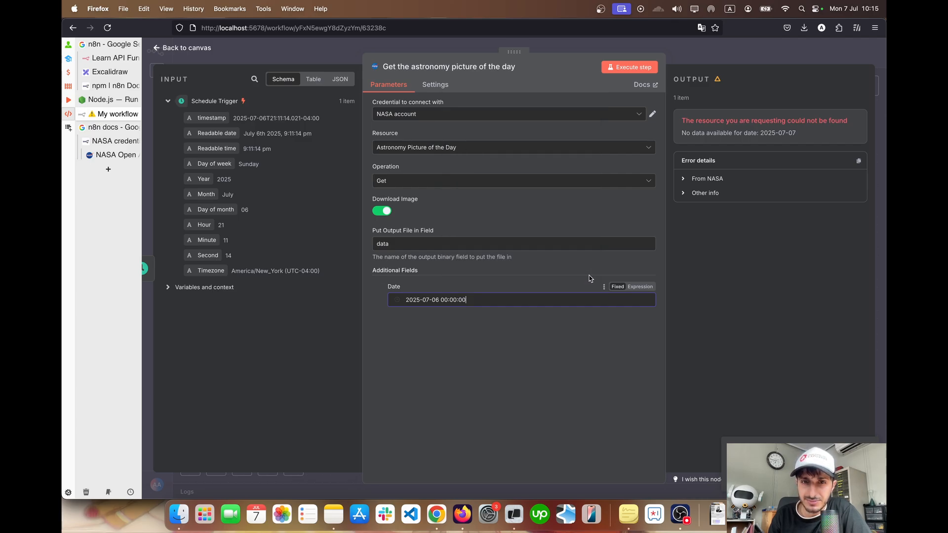
pyautogui.click(633, 69)
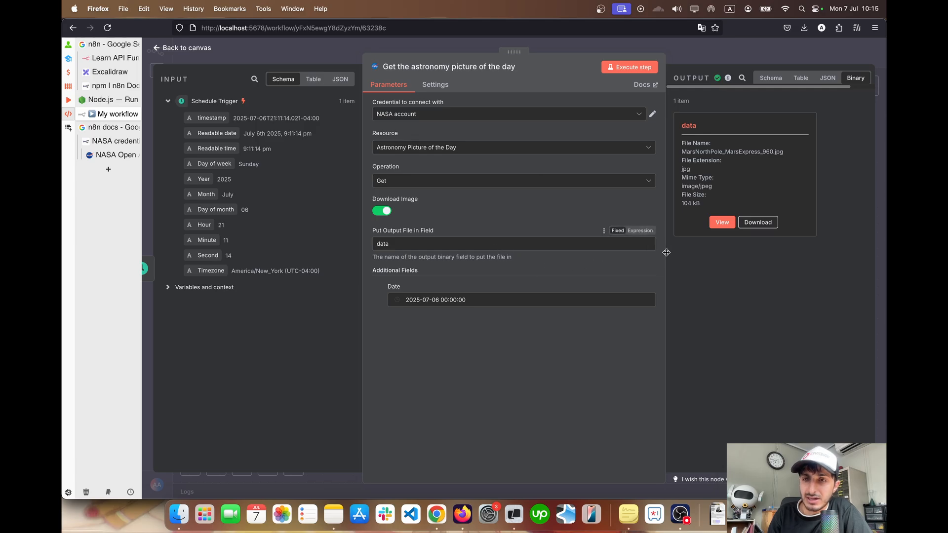
# View the downloaded image in the node's binary output at a larger size, and go back to the workflow canvas
pyautogui.click(722, 222)
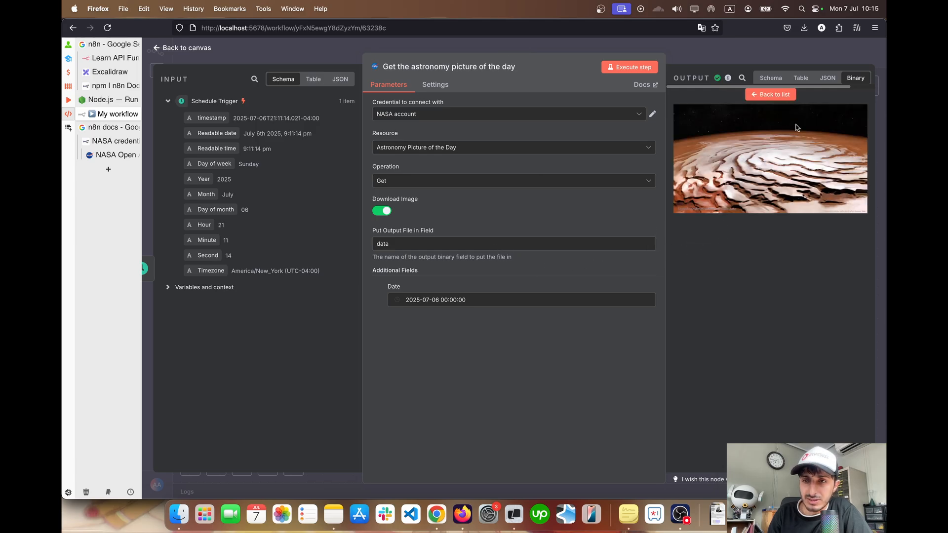
pyautogui.scroll(5, 796, 128)
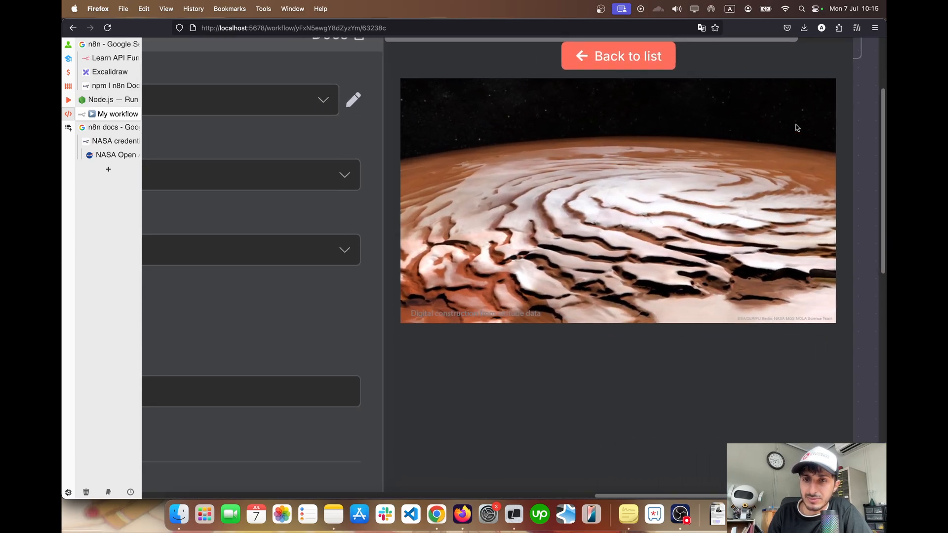
pyautogui.scroll(-5, 796, 128)
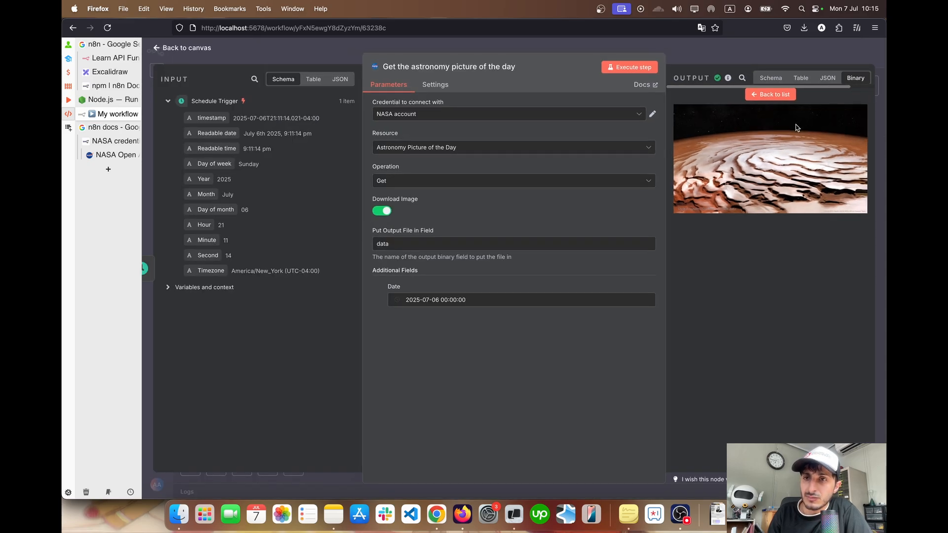
pyautogui.click(199, 47)
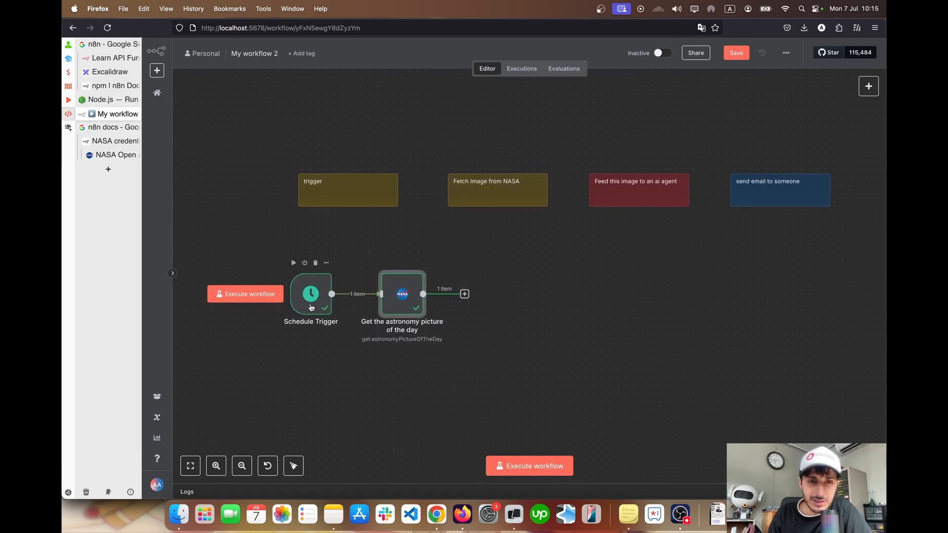
# Execute the whole workflow and view the astronomy picture node's output image in the execution logs
pyautogui.click(267, 295)
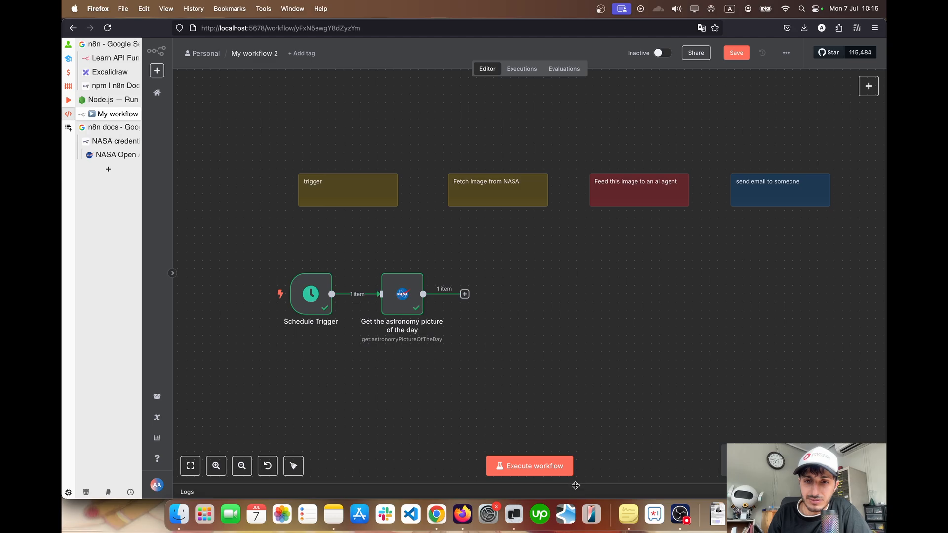
pyautogui.moveTo(576, 487); pyautogui.dragTo(605, 288)
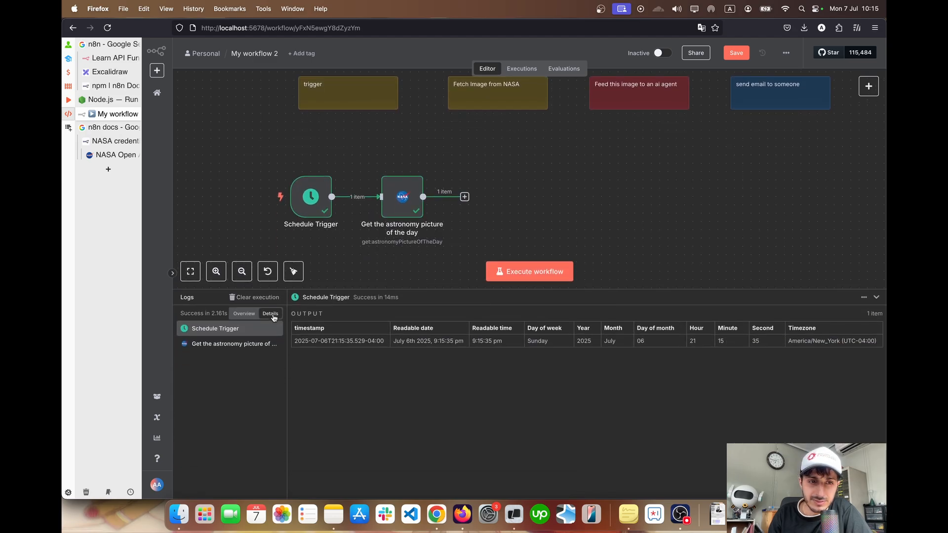
pyautogui.click(227, 345)
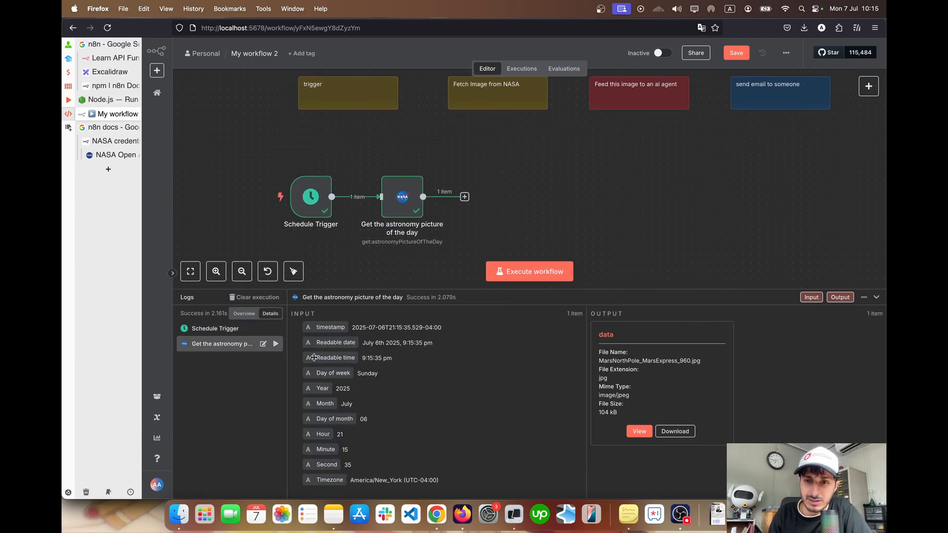
pyautogui.click(642, 431)
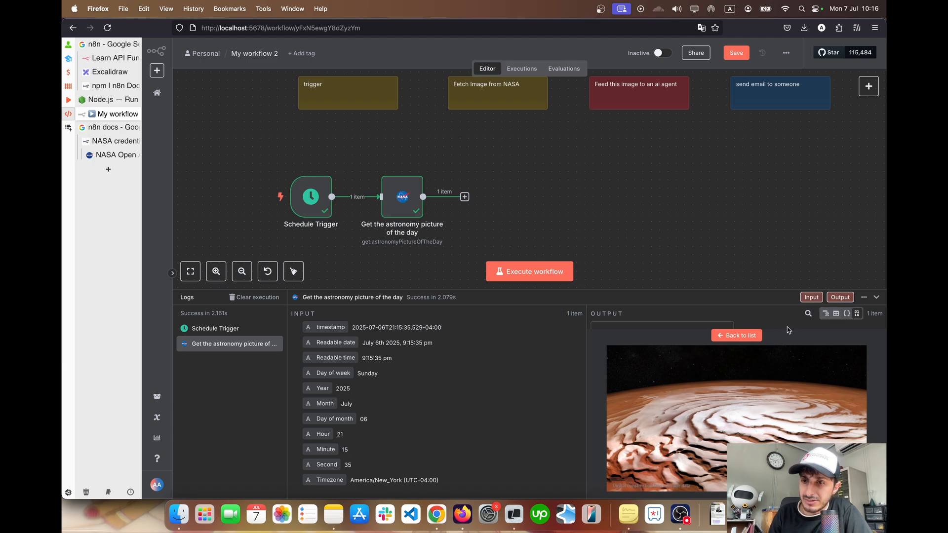
# Show the astronomy picture node's log output as JSON and read through its timestamp, explanation and image URL fields
pyautogui.click(848, 314)
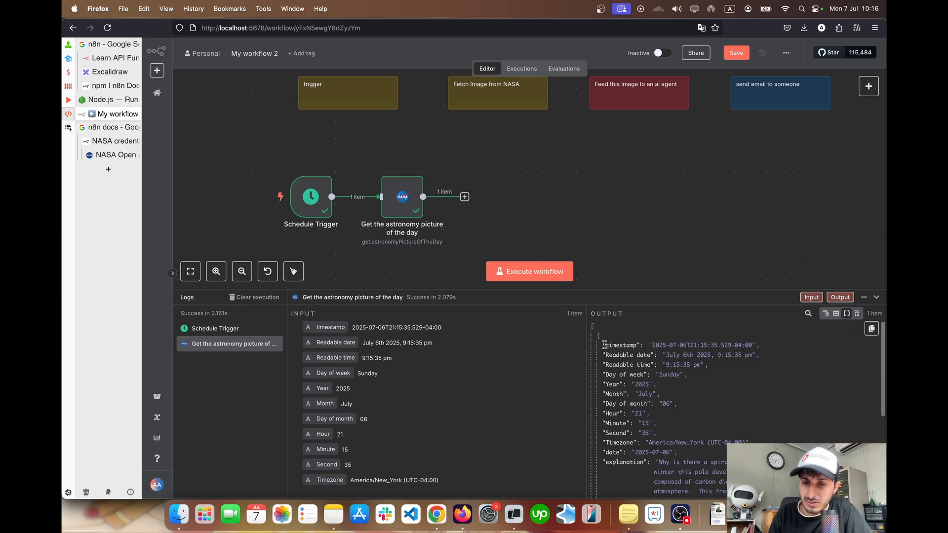
pyautogui.moveTo(604, 344); pyautogui.dragTo(663, 377)
pyautogui.click(666, 379)
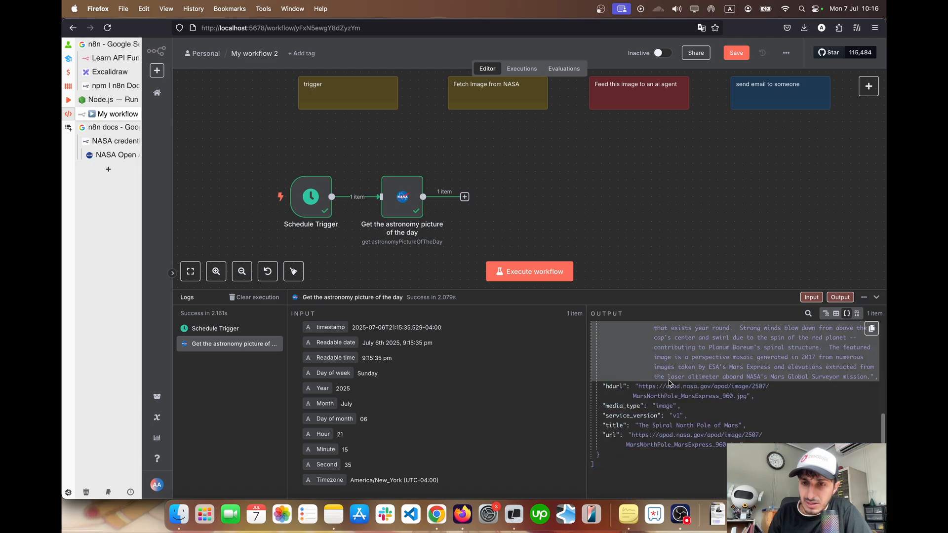
pyautogui.scroll(2, 669, 384)
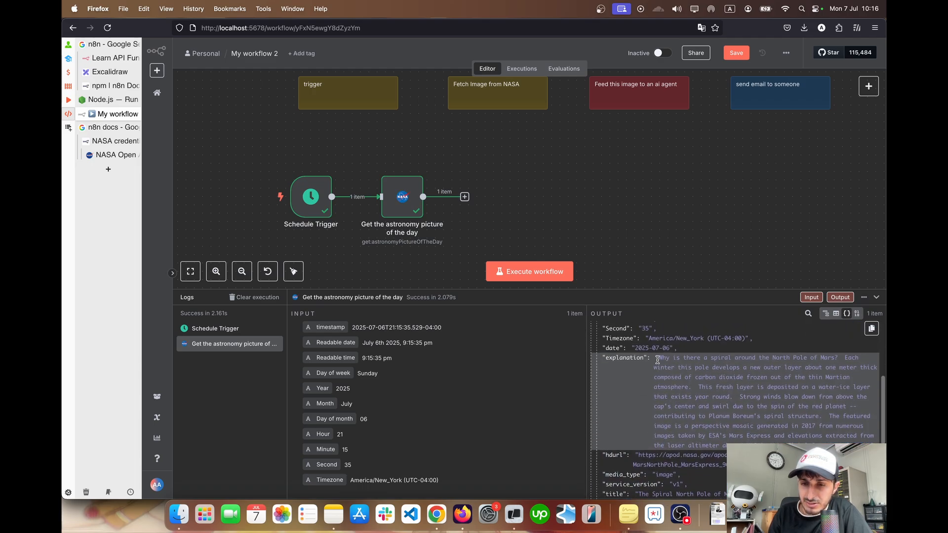
pyautogui.moveTo(657, 360); pyautogui.dragTo(808, 442)
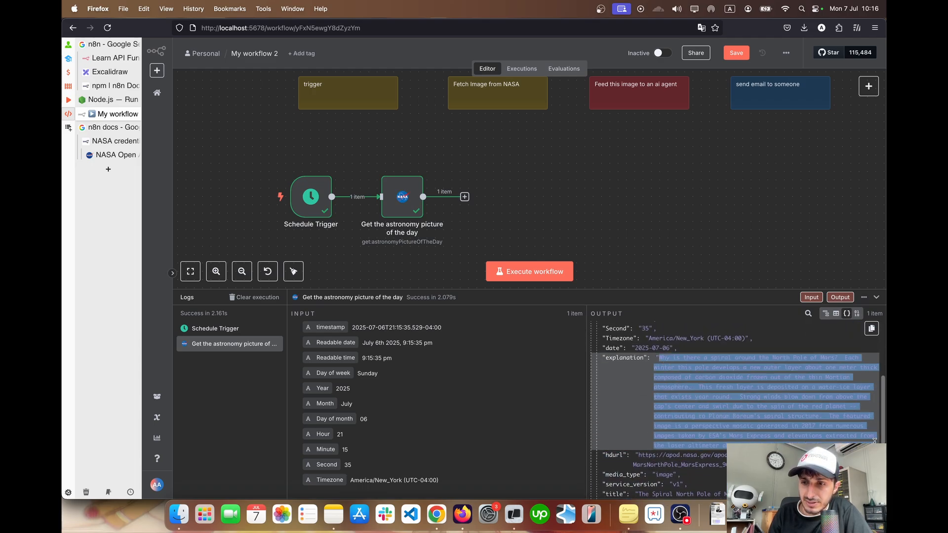
pyautogui.click(807, 421)
pyautogui.scroll(-1, 742, 414)
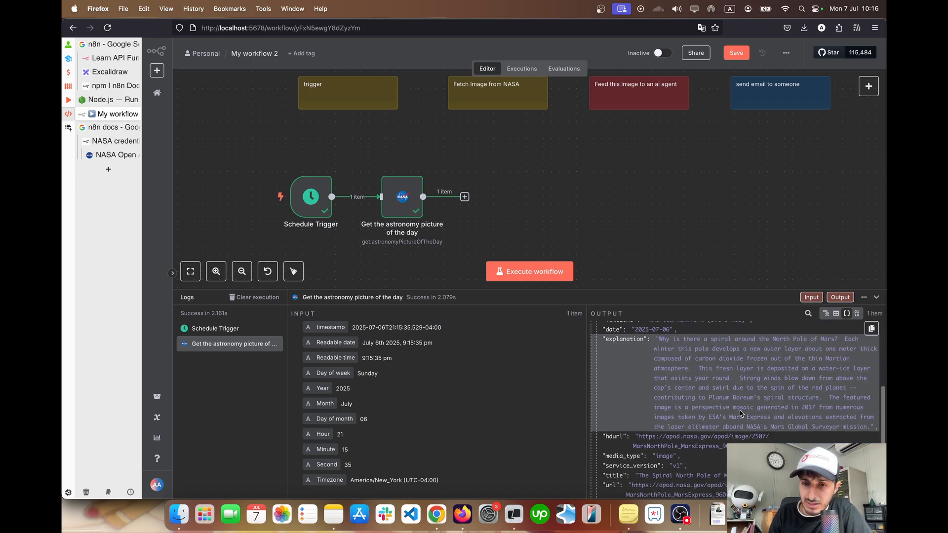
# Copy the hdurl image link from the JSON output, open it in a new browser tab and view the picture enlarged and at fitted size
pyautogui.moveTo(639, 427); pyautogui.dragTo(748, 434)
pyautogui.rightClick(697, 432)
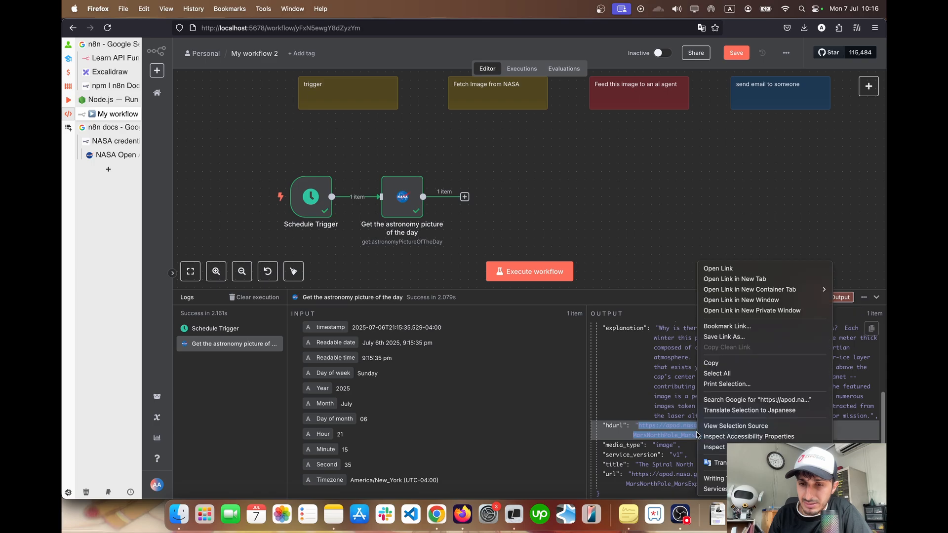
pyautogui.click(714, 368)
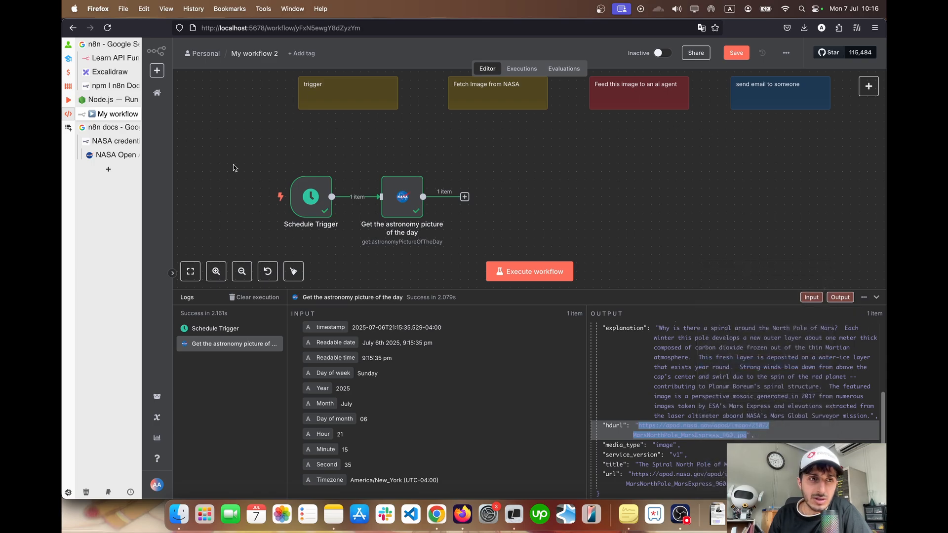
pyautogui.click(108, 169)
pyautogui.press('super+v')
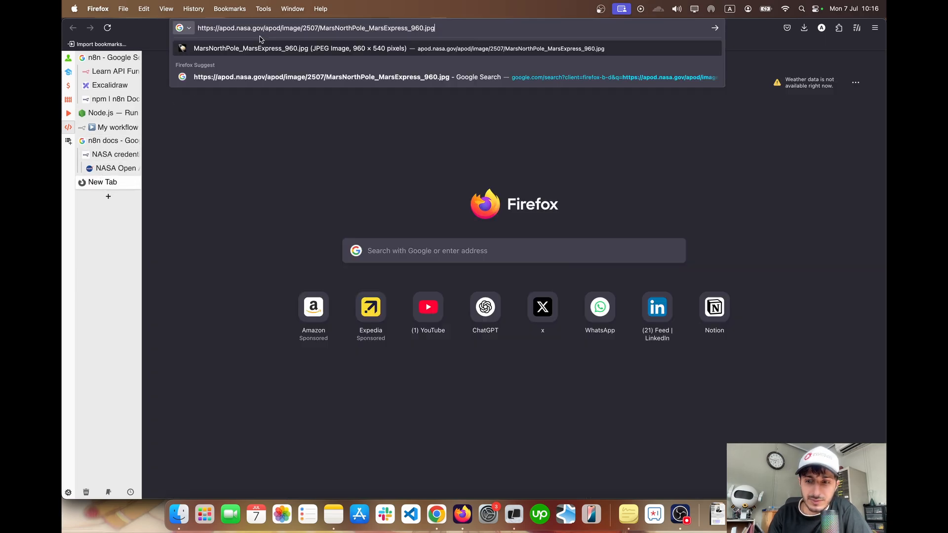
pyautogui.press('Return')
pyautogui.click(504, 254)
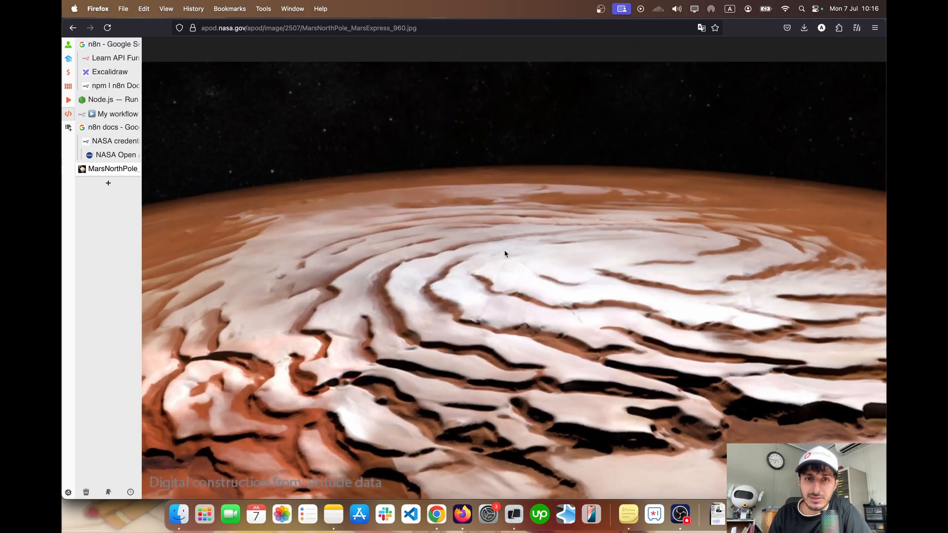
pyautogui.click(311, 94)
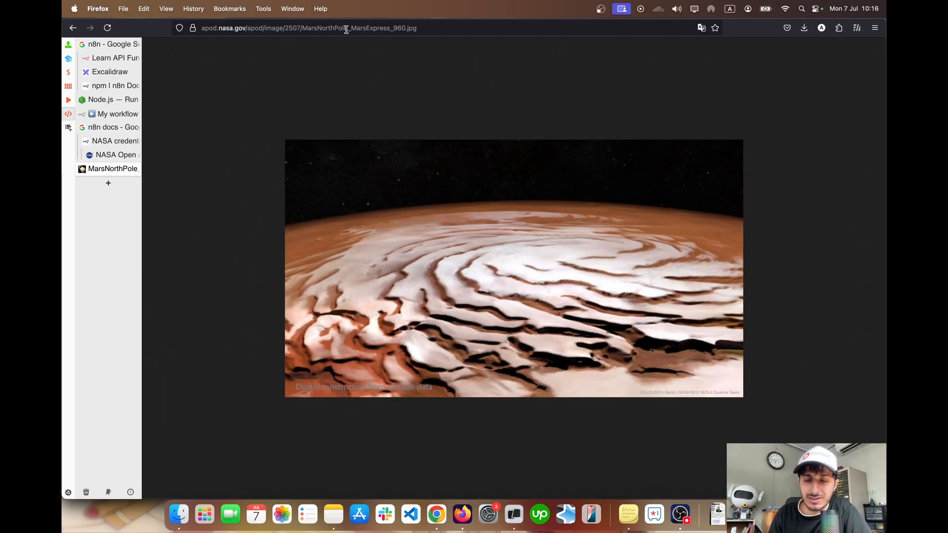
# Return to the workflow, add an AI Agent node after the astronomy picture node, and go back to the canvas
pyautogui.click(126, 114)
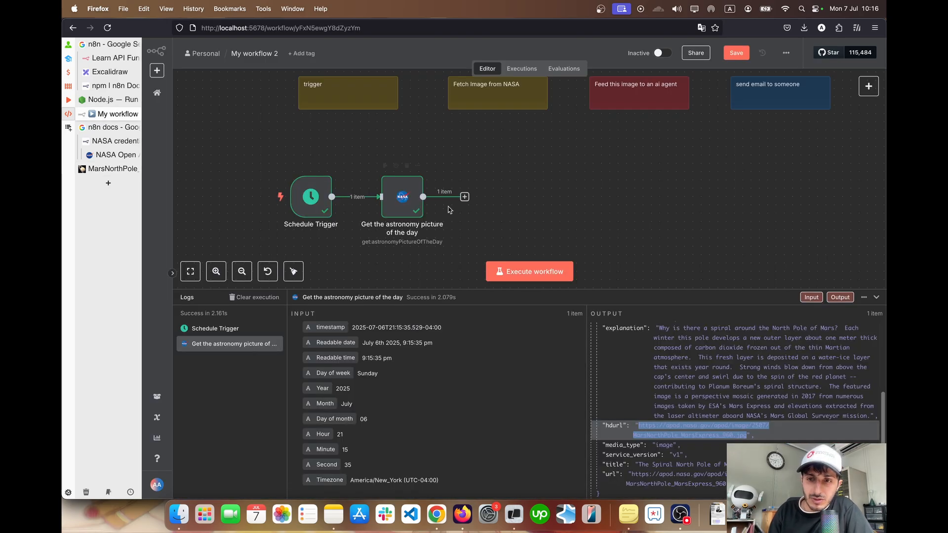
pyautogui.scroll(-4, 523, 238)
pyautogui.scroll(-2, 523, 238)
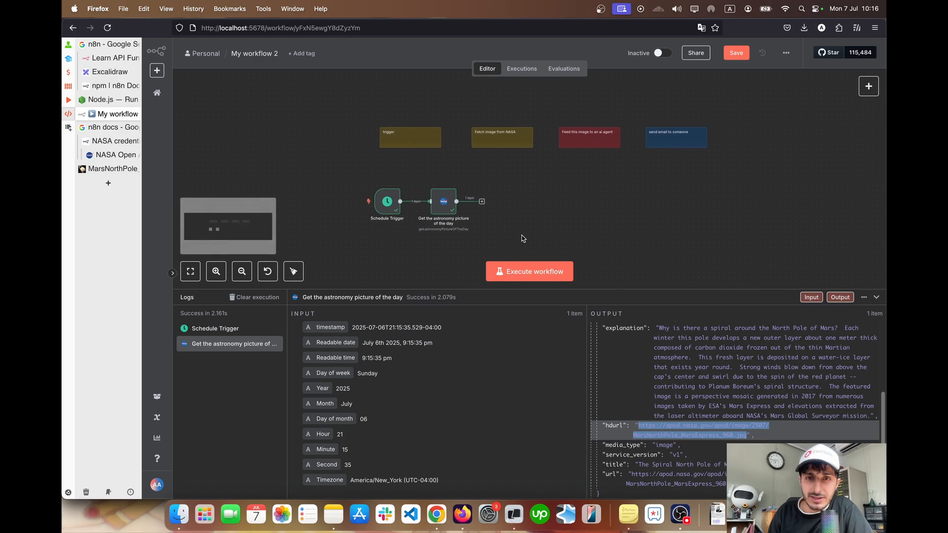
pyautogui.scroll(3, 494, 192)
pyautogui.click(475, 171)
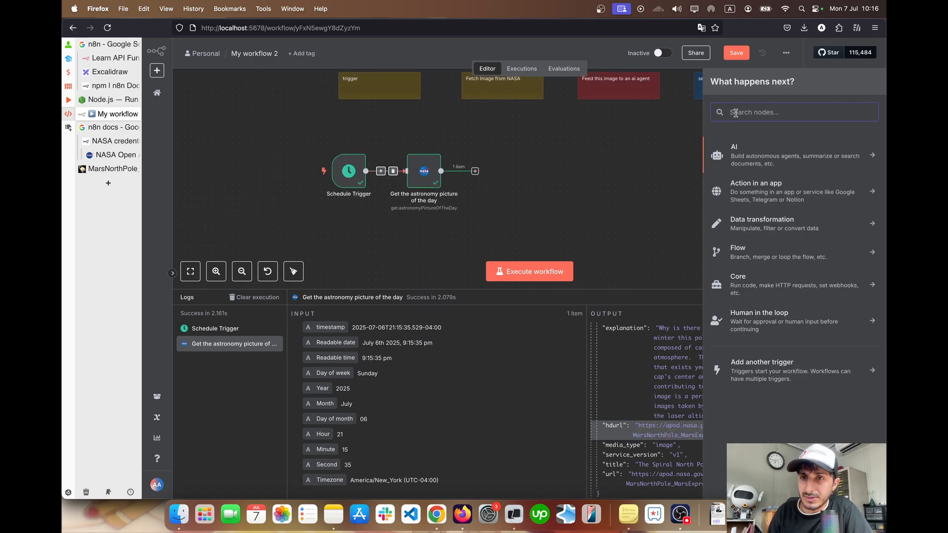
pyautogui.write('ai')
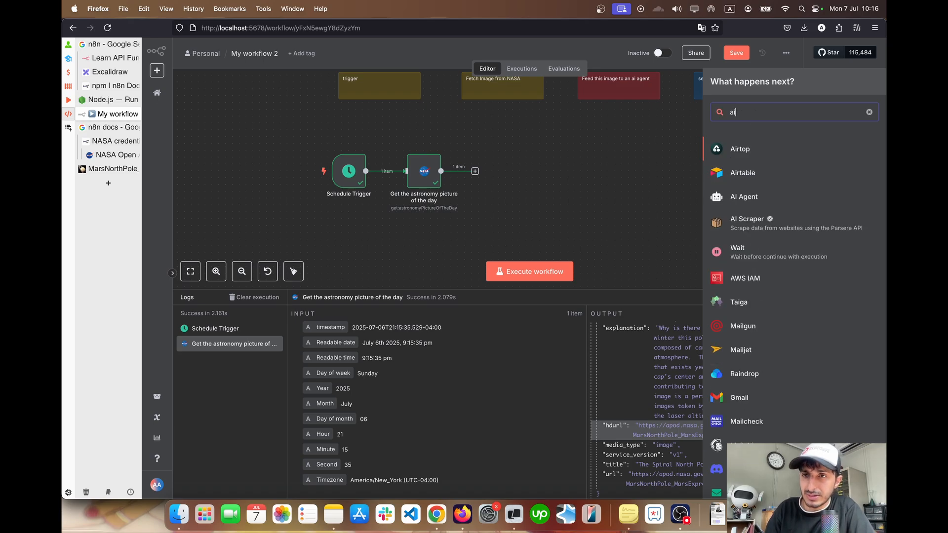
pyautogui.write(' age')
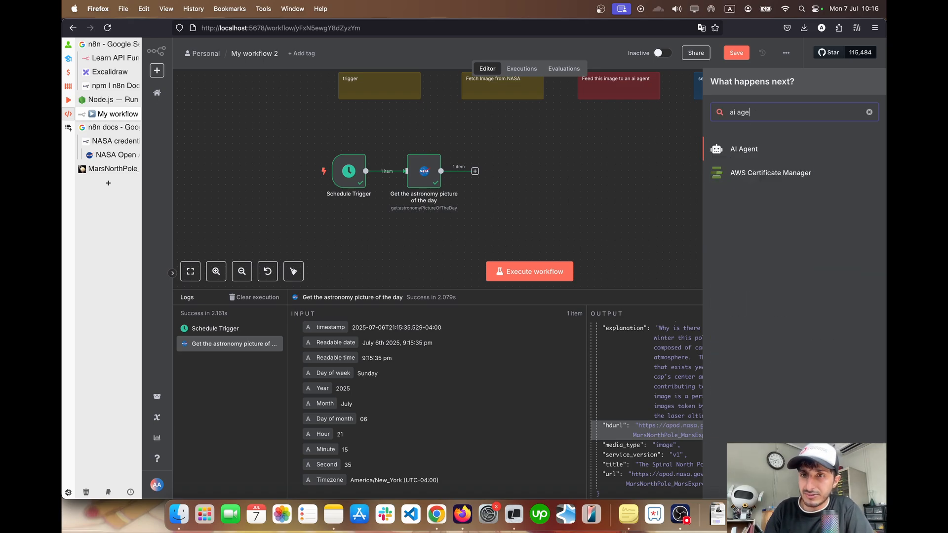
pyautogui.press('Down')
pyautogui.press('Return')
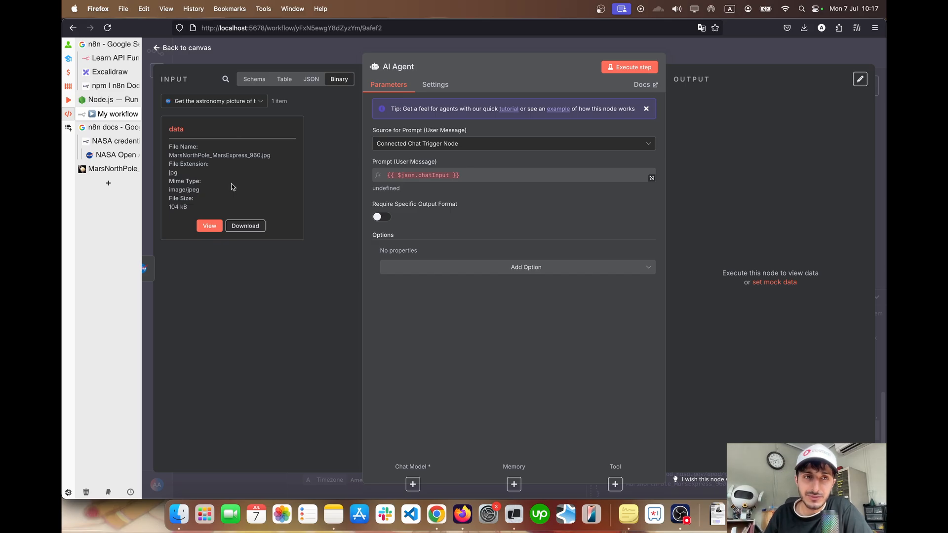
pyautogui.click(187, 49)
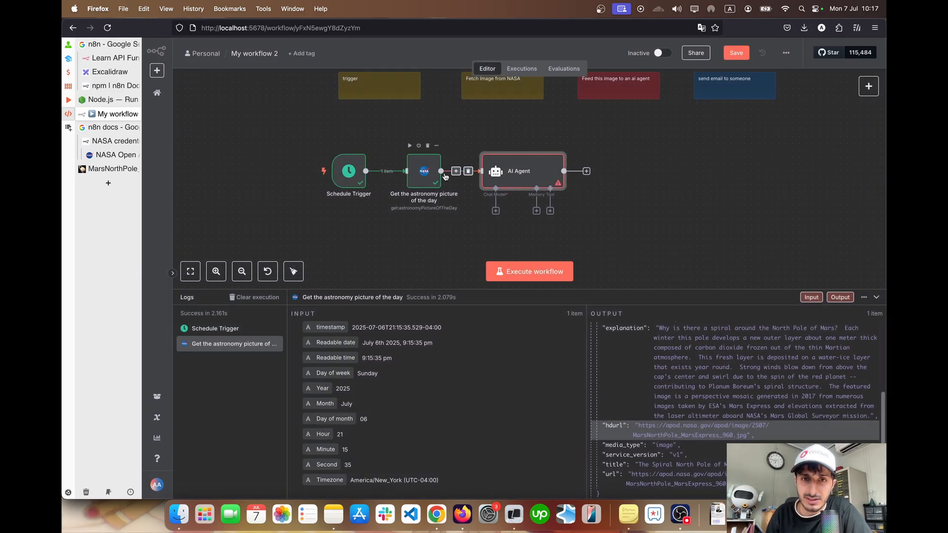
# Open the AI Agent node and examine its incoming astronomy picture data in the JSON and schema views, along with its prompt source setting
pyautogui.doubleClick(535, 171)
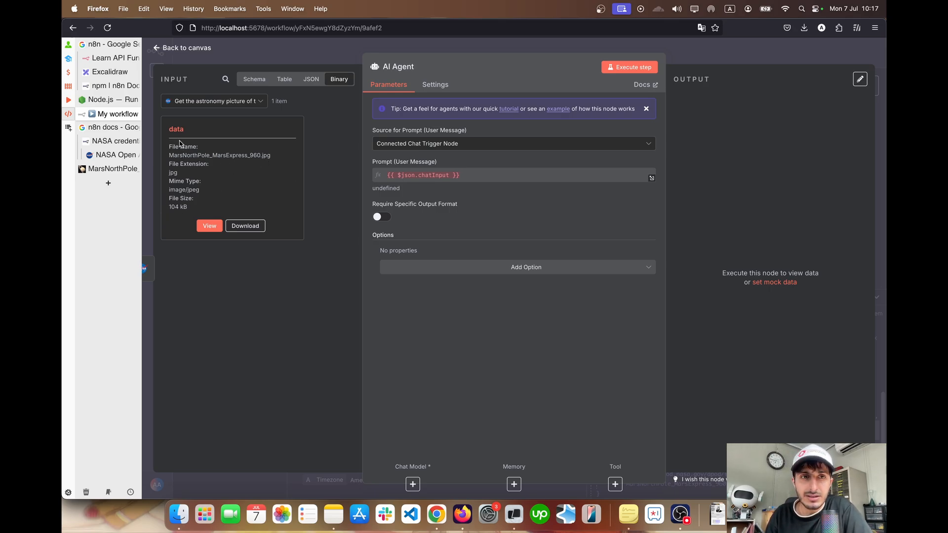
pyautogui.click(312, 79)
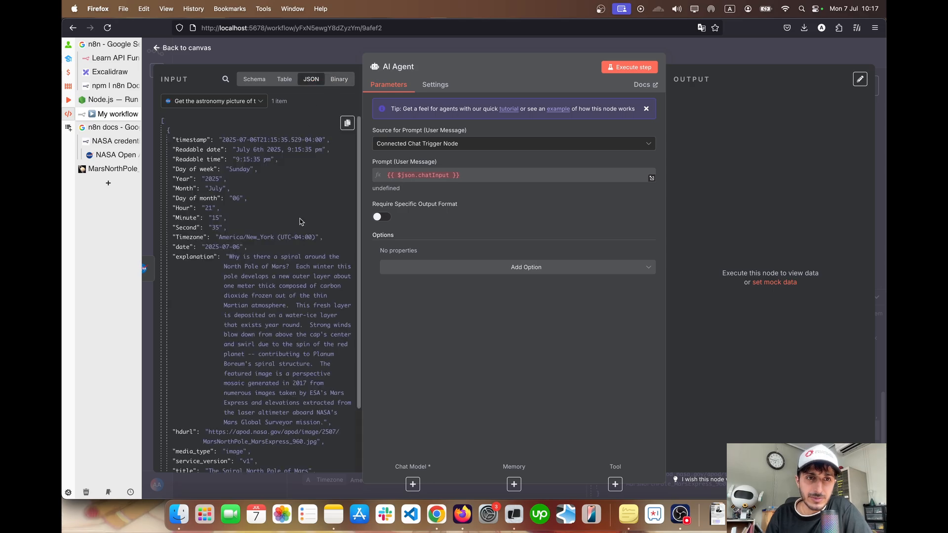
pyautogui.scroll(-3, 303, 220)
pyautogui.scroll(5, 300, 220)
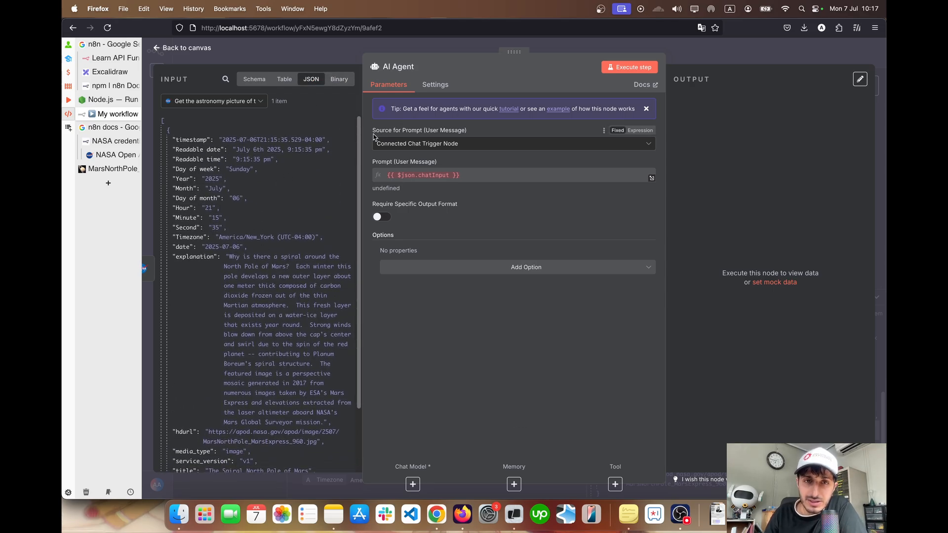
pyautogui.moveTo(373, 133); pyautogui.dragTo(468, 133)
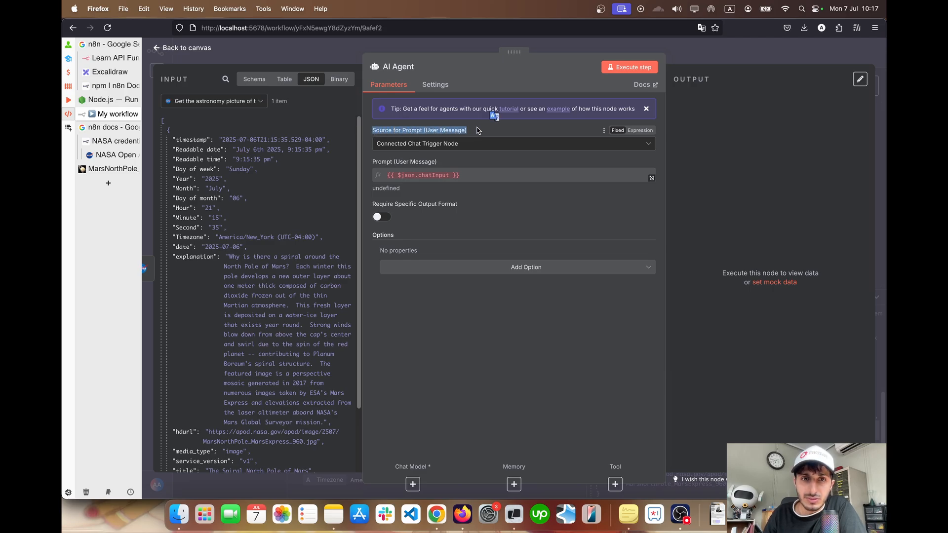
pyautogui.click(478, 131)
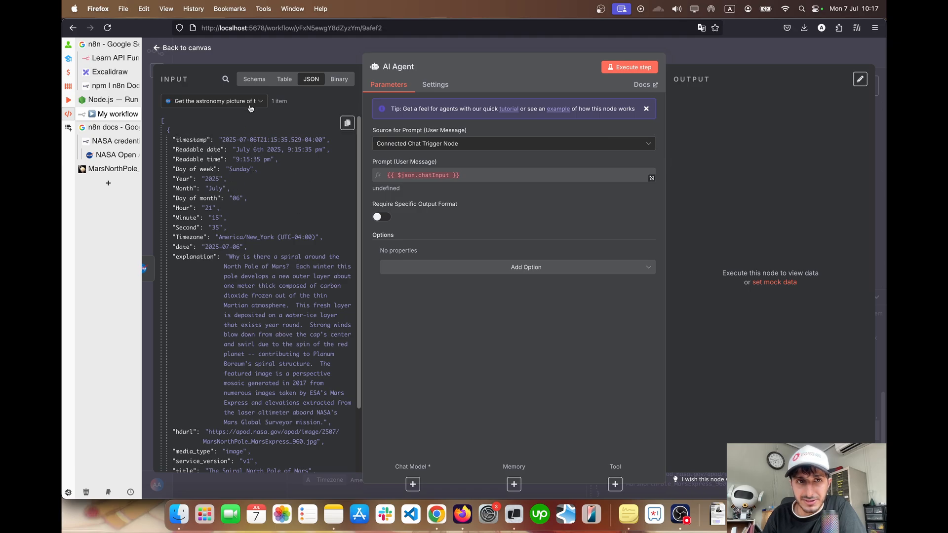
pyautogui.click(278, 80)
pyautogui.click(254, 79)
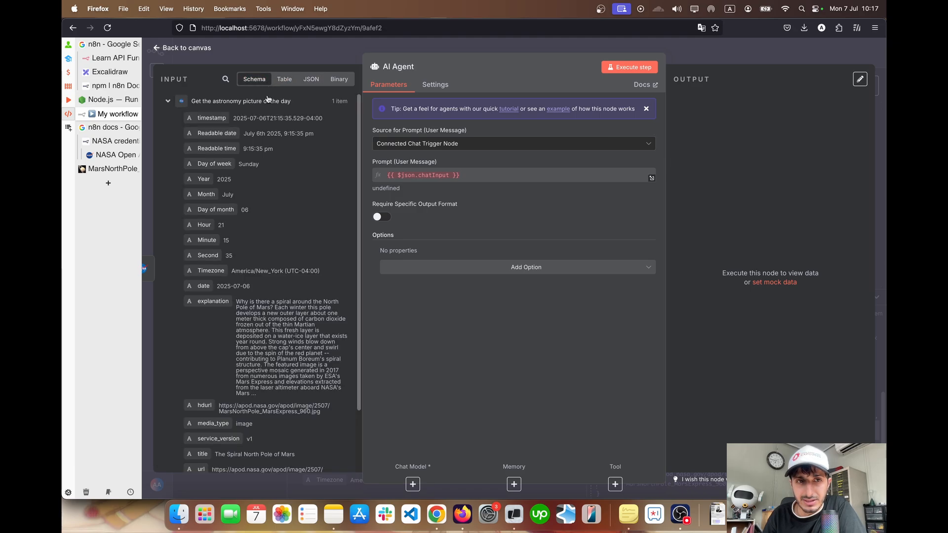
pyautogui.click(311, 79)
# Set the prompt source to Define below and begin the user message "Hello, write a caption based on the explanation of the NASA Image I will provide"
pyautogui.click(431, 143)
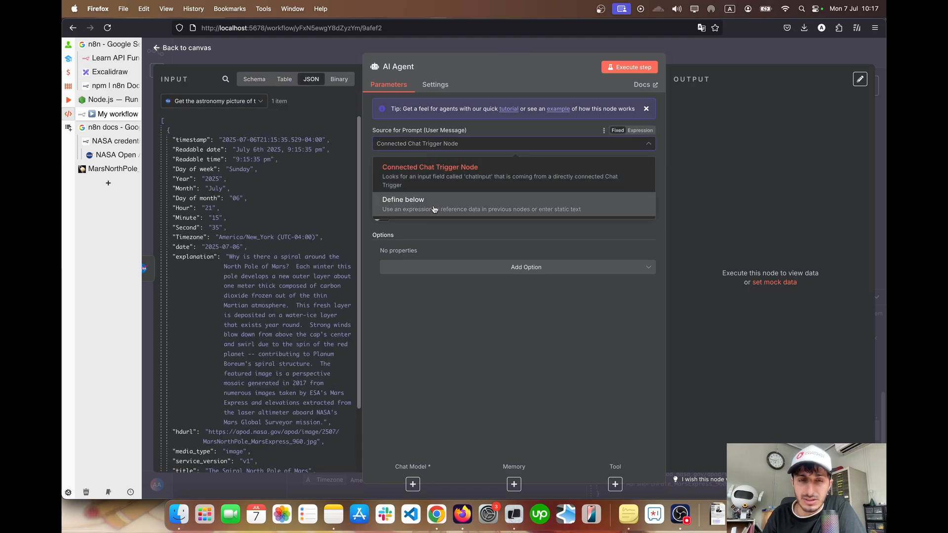
pyautogui.click(434, 206)
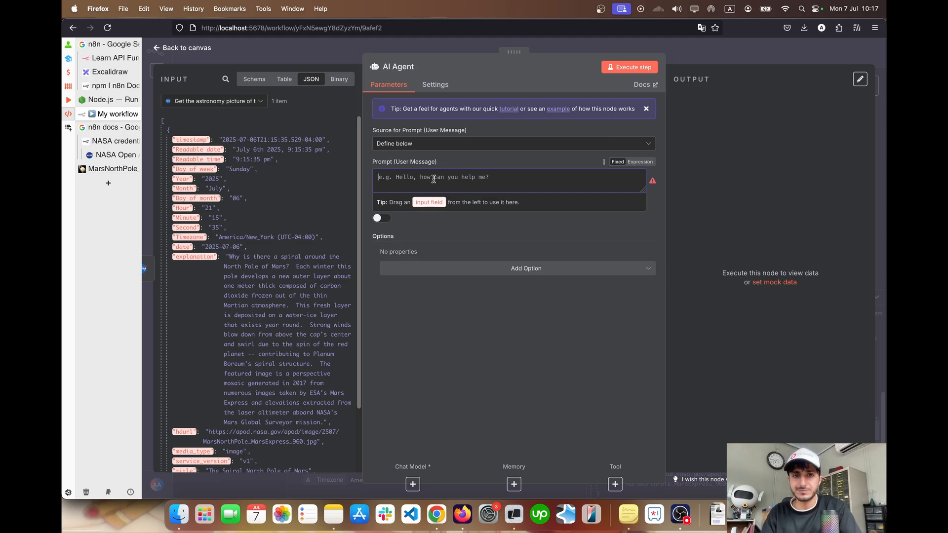
pyautogui.write('H')
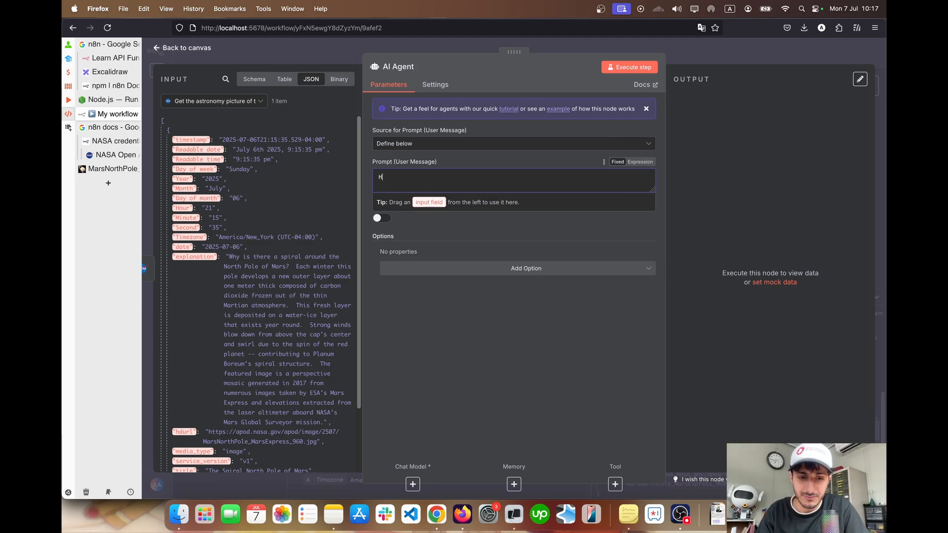
pyautogui.write('ello, wri')
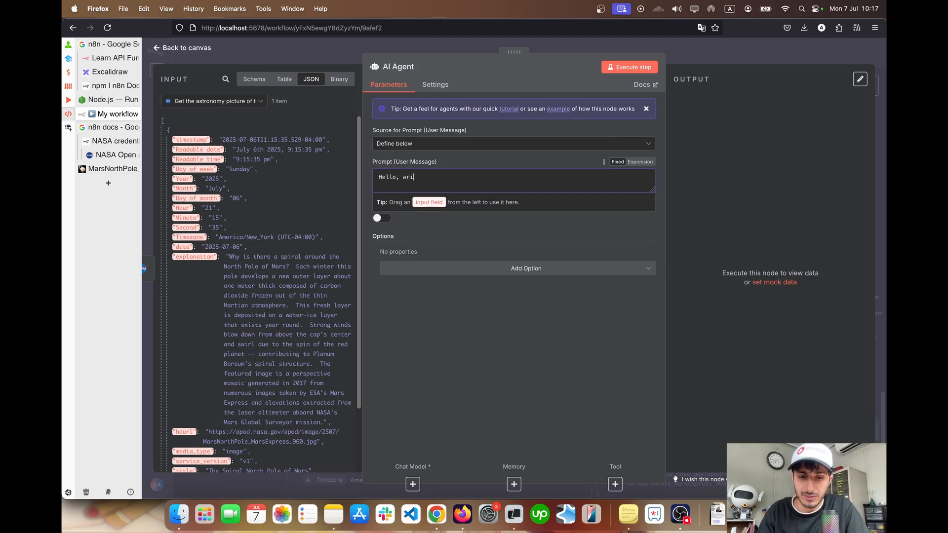
pyautogui.write('te a caption based on the expla')
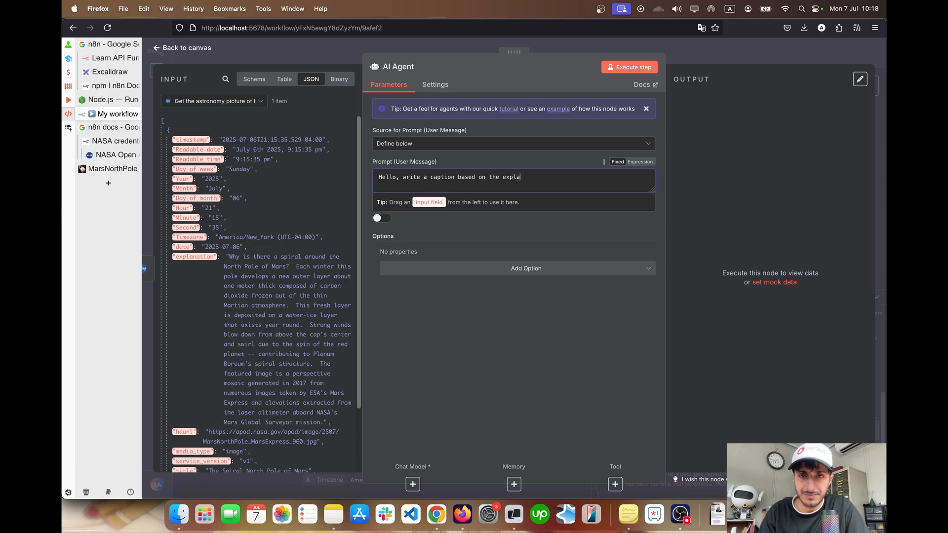
pyautogui.press('BackSpace')
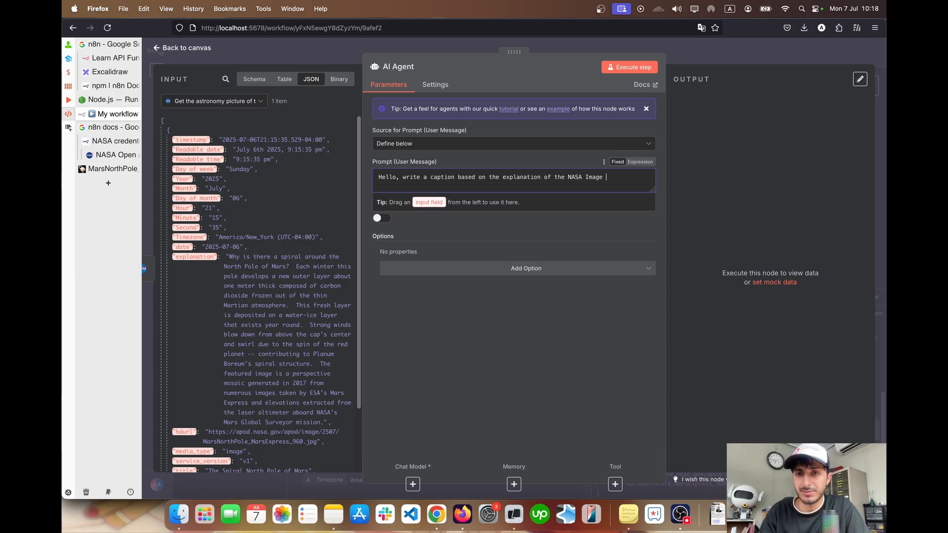
pyautogui.write('ll p')
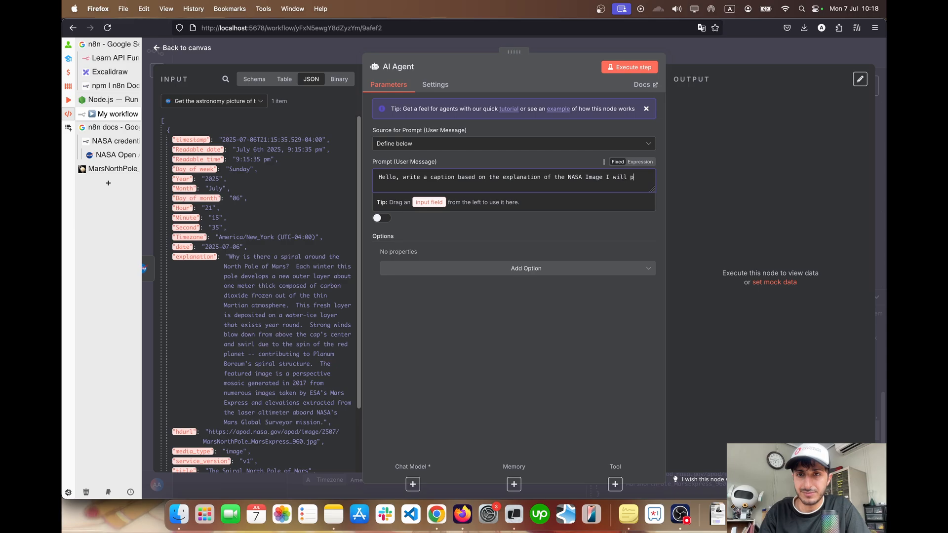
pyautogui.write('rovid')
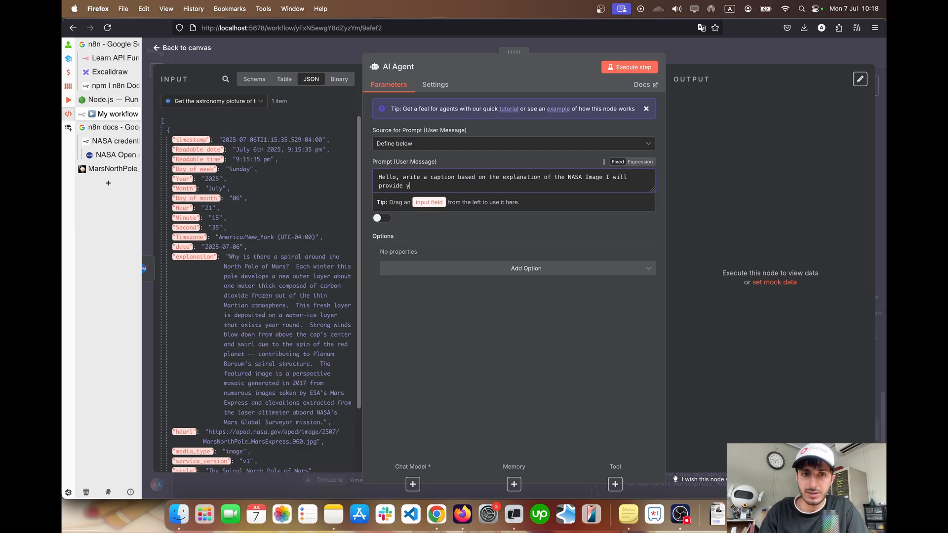
pyautogui.write('e y')
# Replace the prompt's ending after "NASA Image" with "you are provided"
pyautogui.hotkey('alt', 'shift', 'Left')
pyautogui.hotkey('alt', 'shift', 'Left')
pyautogui.hotkey('alt', 'shift', 'Left')
pyautogui.hotkey('alt', 'shift', 'Left')
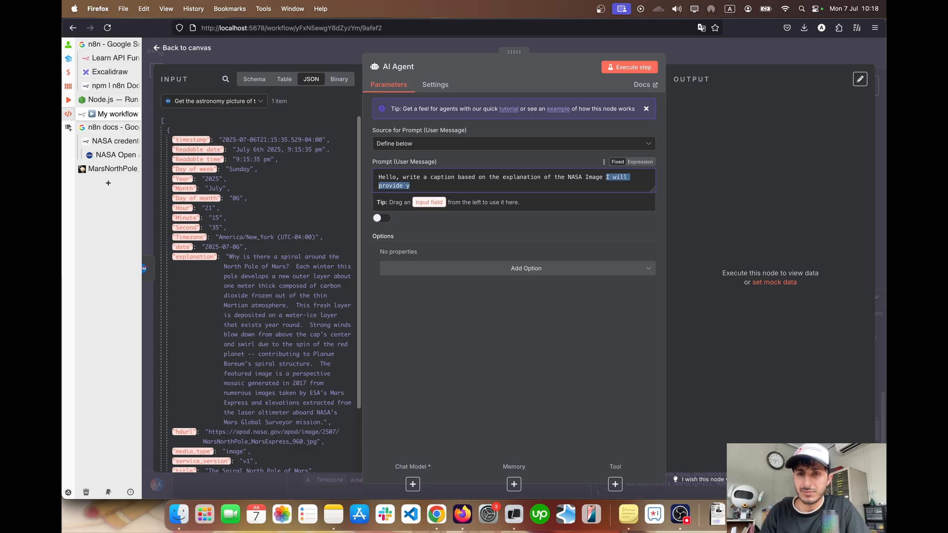
pyautogui.press('Right')
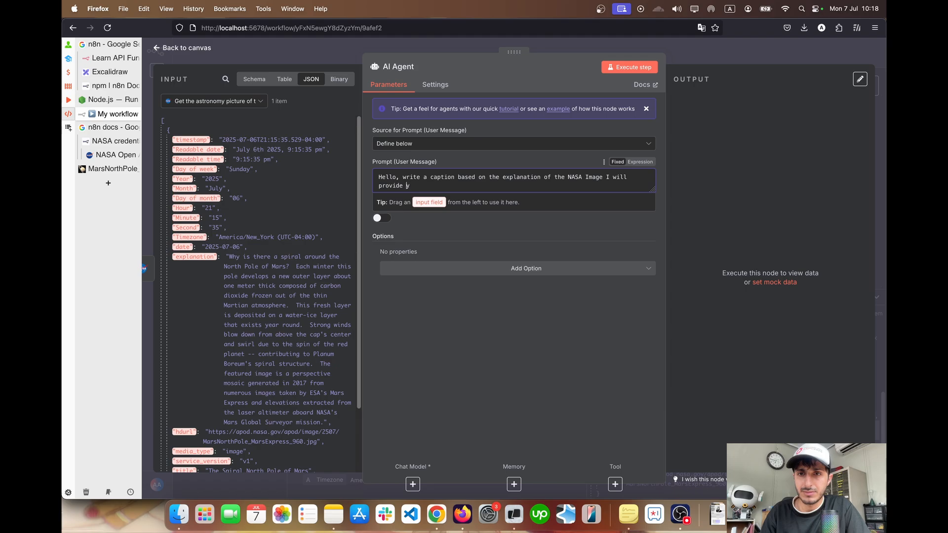
pyautogui.hotkey('alt', 'shift', 'Left')
pyautogui.hotkey('alt', 'shift', 'Left')
pyautogui.hotkey('alt', 'shift', 'Left')
pyautogui.write('you ')
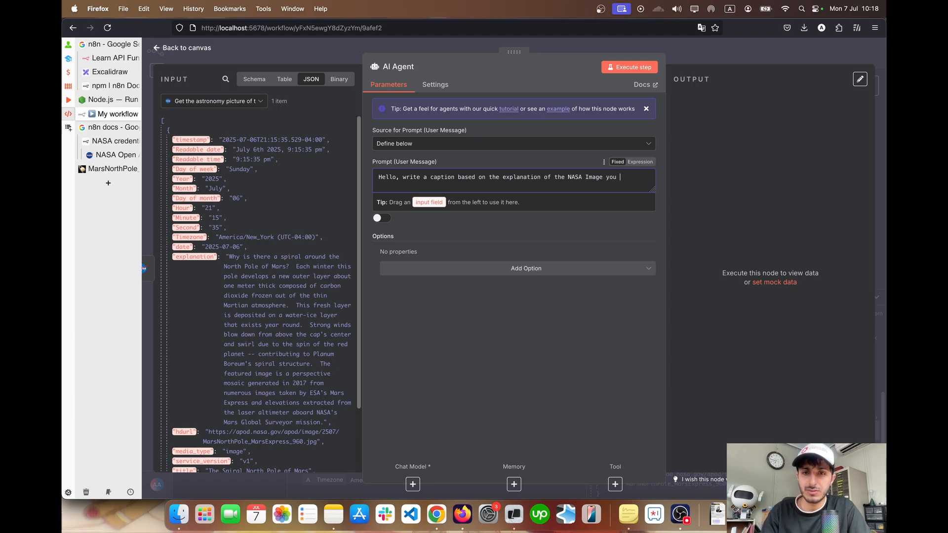
pyautogui.write('are provided')
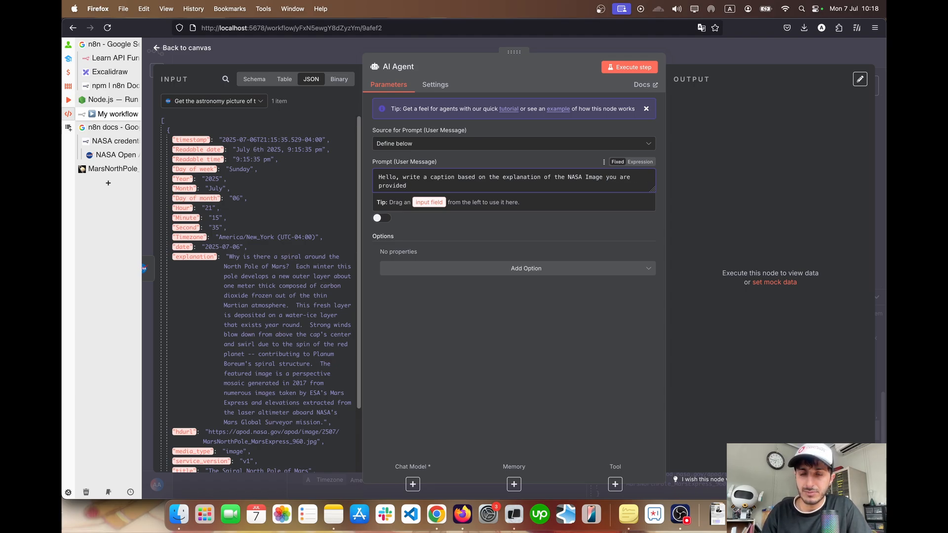
pyautogui.write('Astronomy')
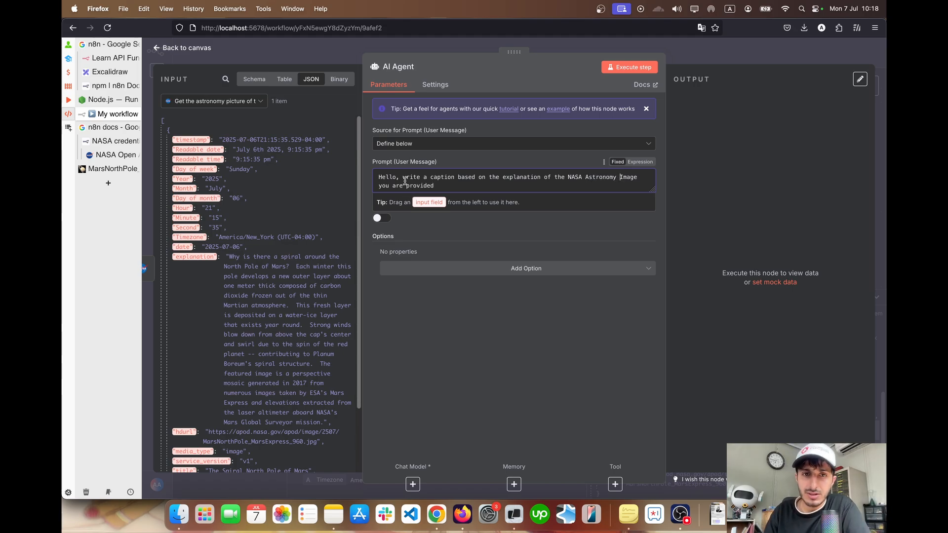
# Insert "Astronomy" before "Image" in the prompt and remove the "Hello," greeting so the message opens with "Write a caption"
pyautogui.moveTo(405, 178); pyautogui.dragTo(377, 179)
pyautogui.write('W')
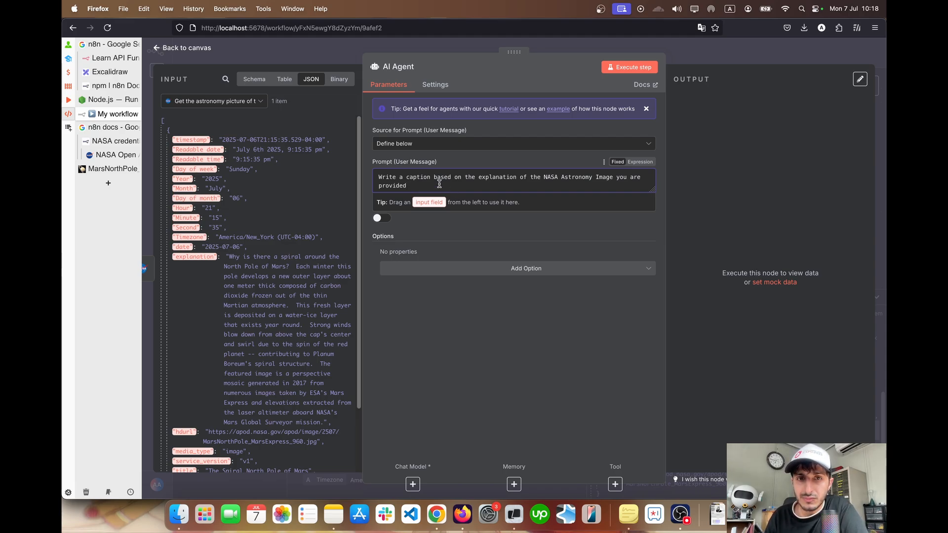
pyautogui.moveTo(452, 185); pyautogui.dragTo(407, 186)
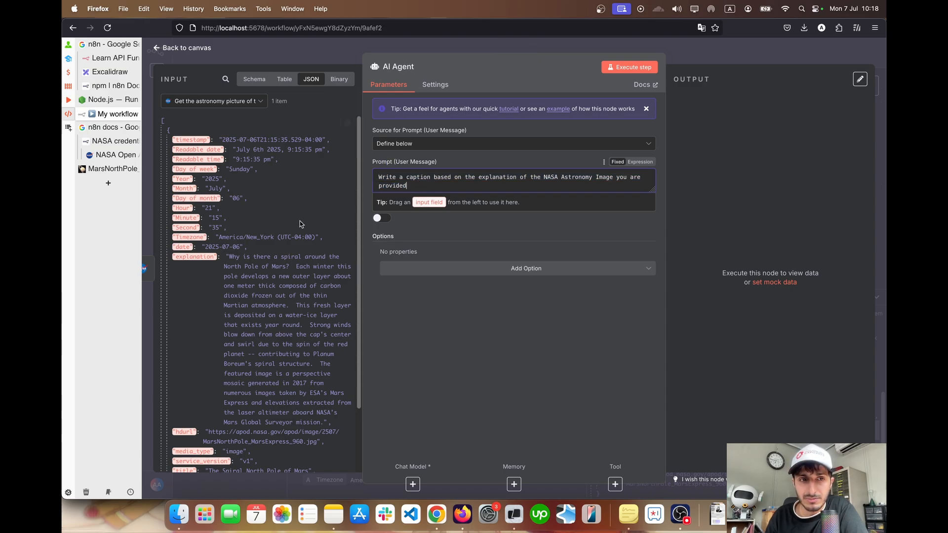
# Switch the user message to an expression and append {{ $json }} after "provided", checking the node's JSON input fields
pyautogui.scroll(-3, 212, 218)
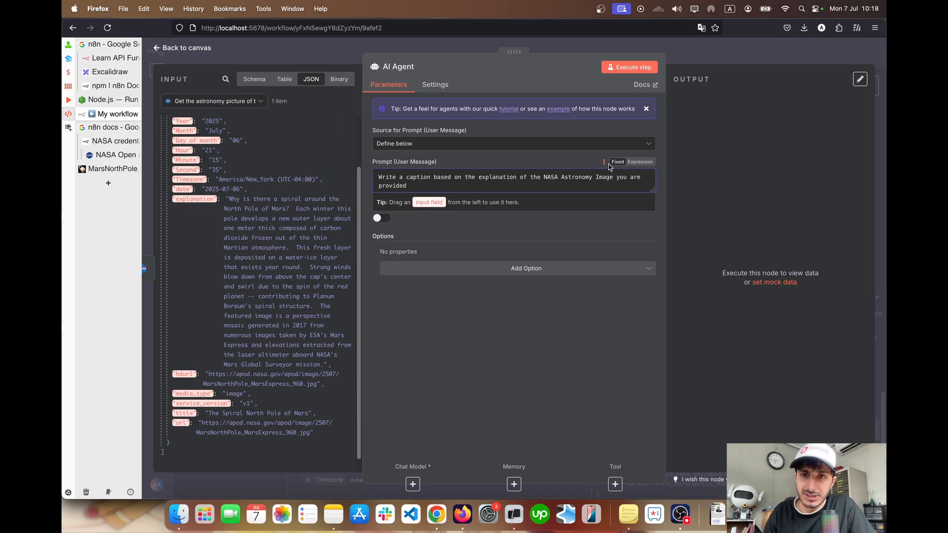
pyautogui.click(639, 163)
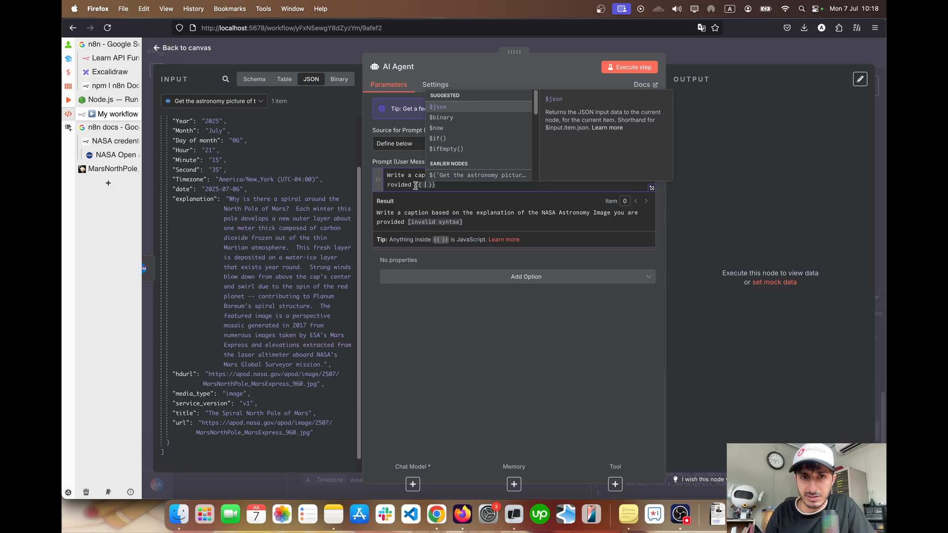
pyautogui.moveTo(416, 185); pyautogui.dragTo(441, 185)
pyautogui.click(437, 186)
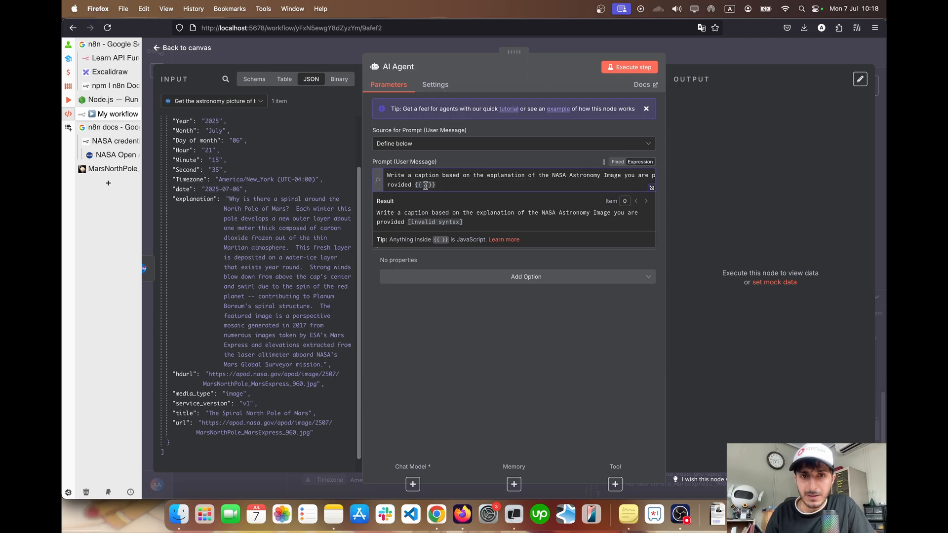
pyautogui.write('$')
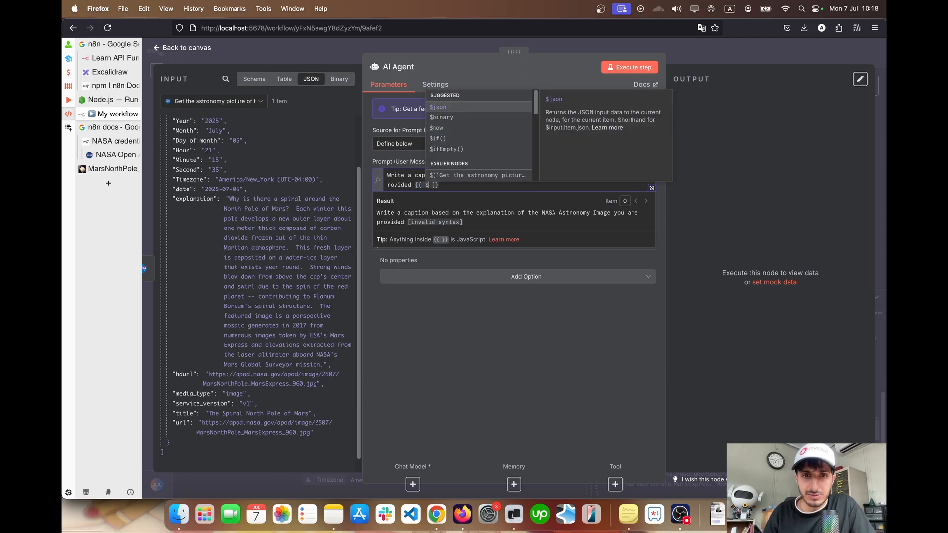
pyautogui.press('Return')
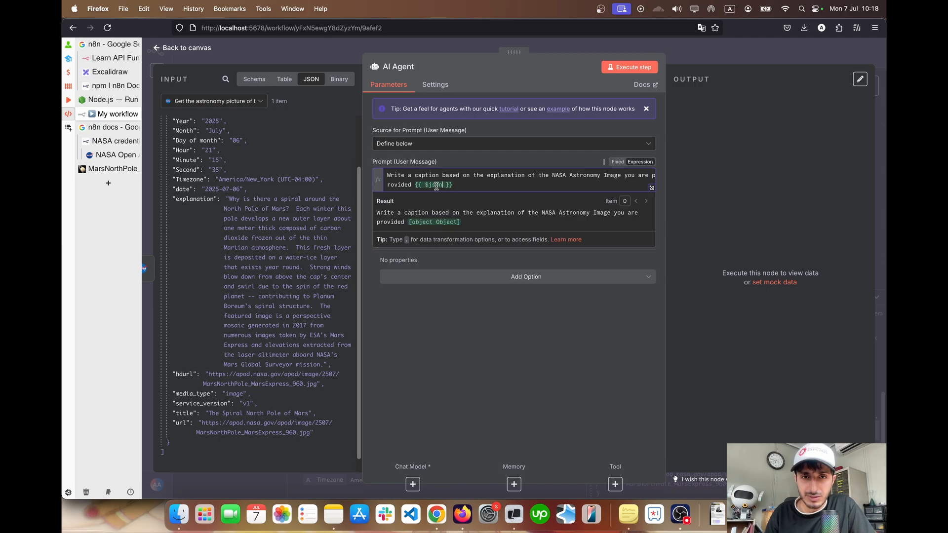
pyautogui.scroll(-1, 292, 253)
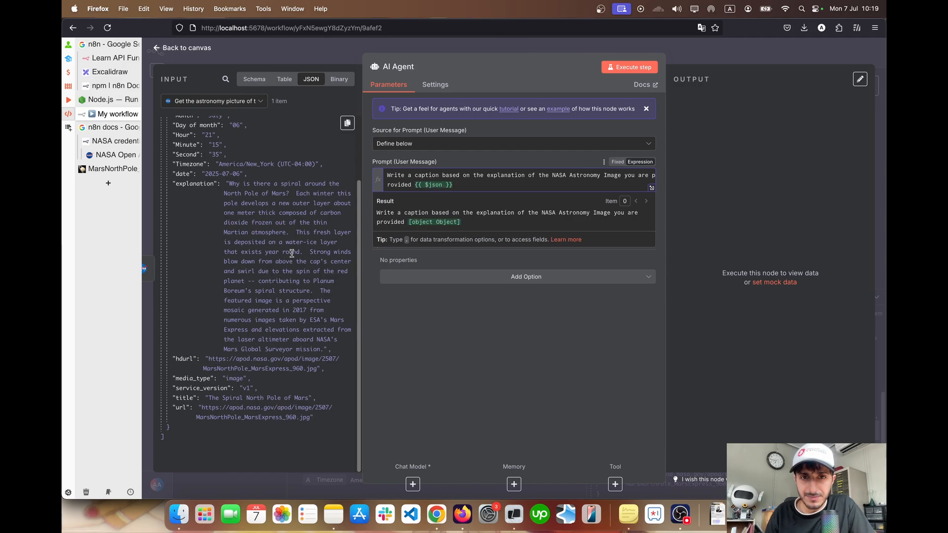
pyautogui.scroll(5, 292, 253)
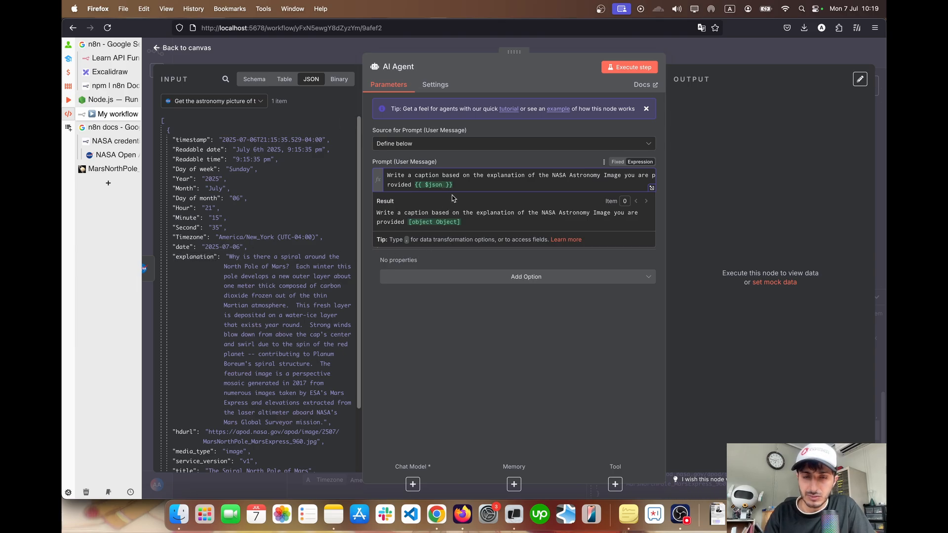
# Extend the prompt's expression to {{ $json["explanation"] }} and review the resolved message text
pyautogui.write('["e')
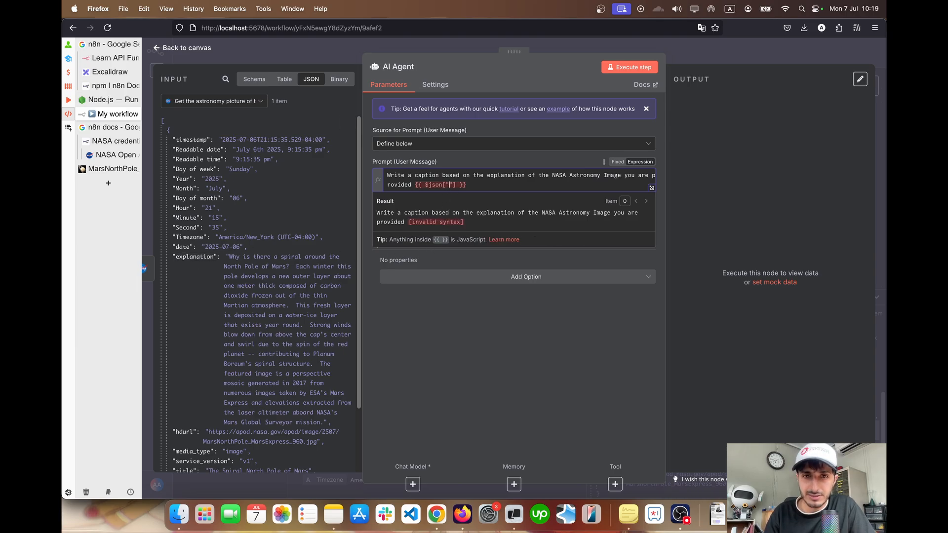
pyautogui.write('xplanation')
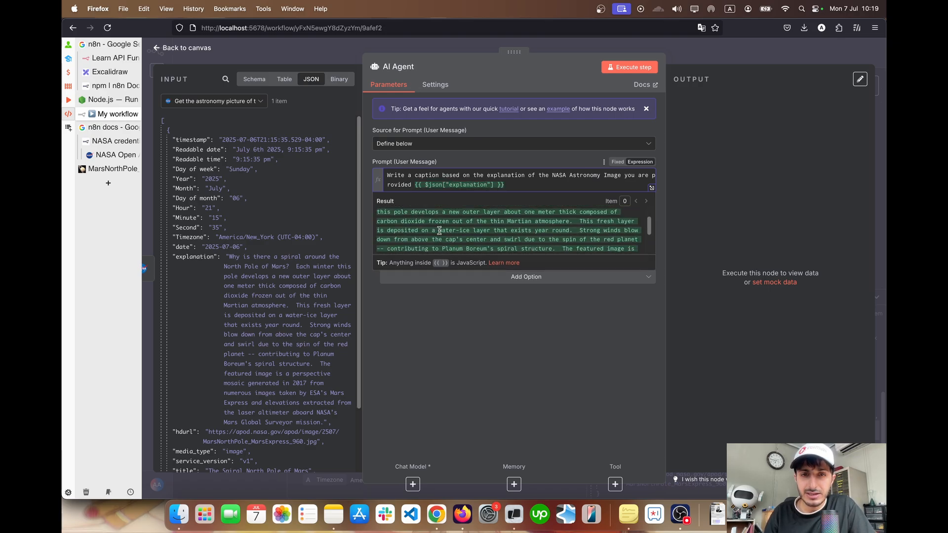
pyautogui.scroll(-5, 439, 231)
pyautogui.scroll(5, 439, 230)
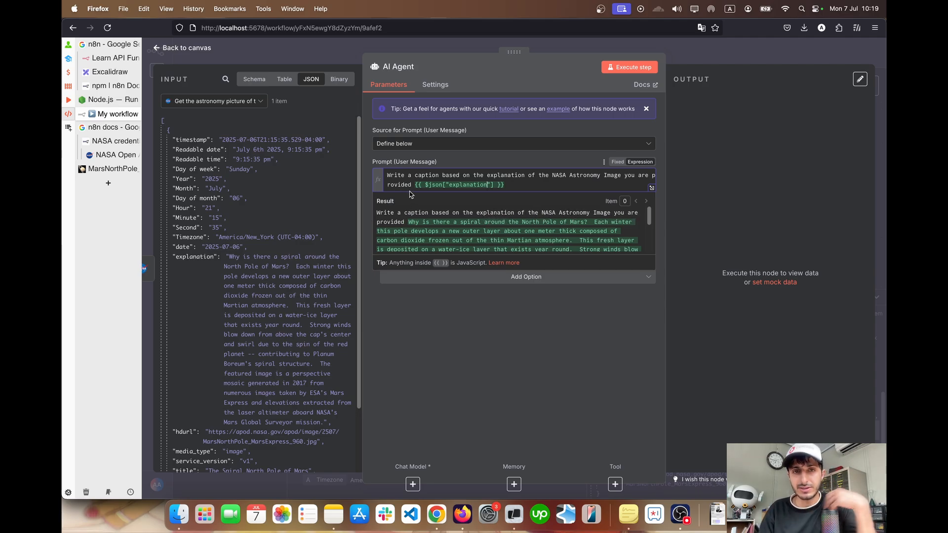
# End the prompt sentence with a period after "provided" and place the expression below a blank line, labelled "Explanation:"
pyautogui.write('.')
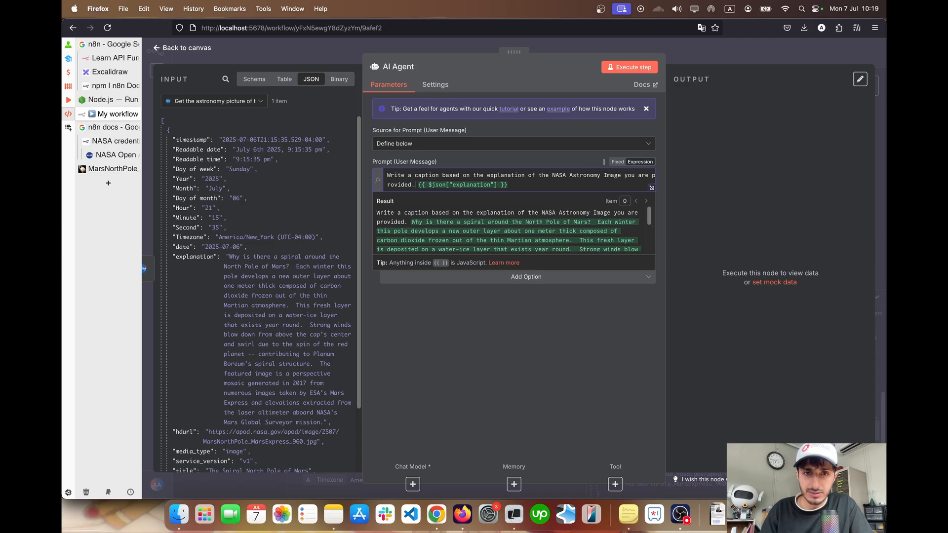
pyautogui.press('Return')
pyautogui.press('Return')
pyautogui.write('Explant')
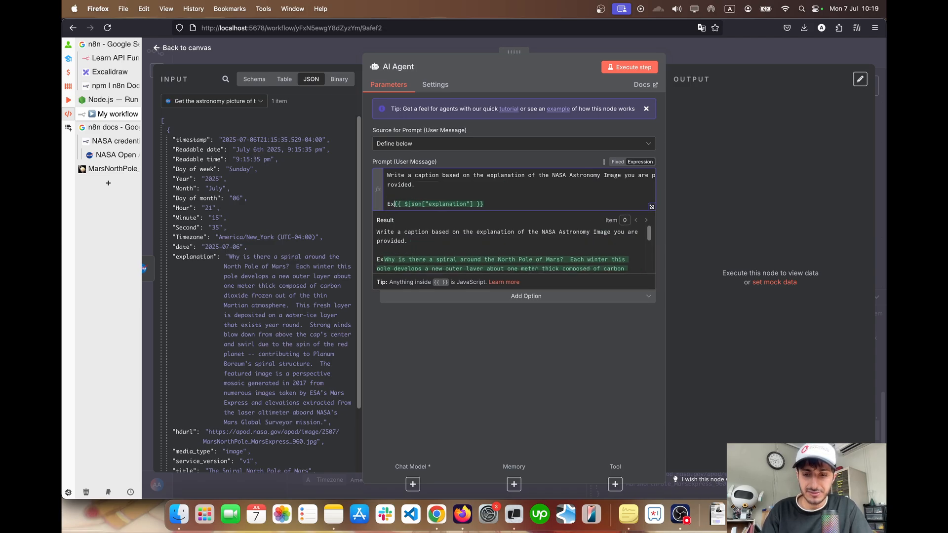
pyautogui.write('ation:')
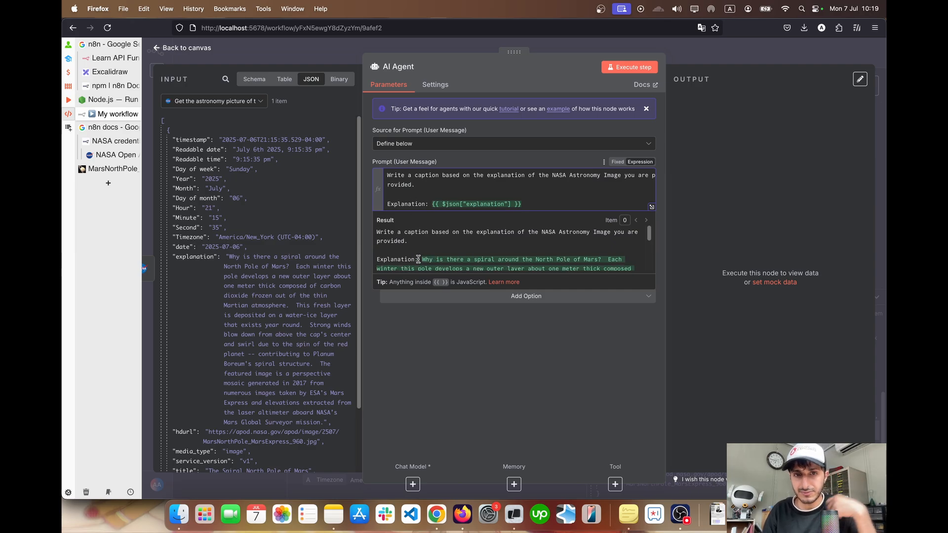
pyautogui.scroll(-2, 514, 251)
pyautogui.click(533, 76)
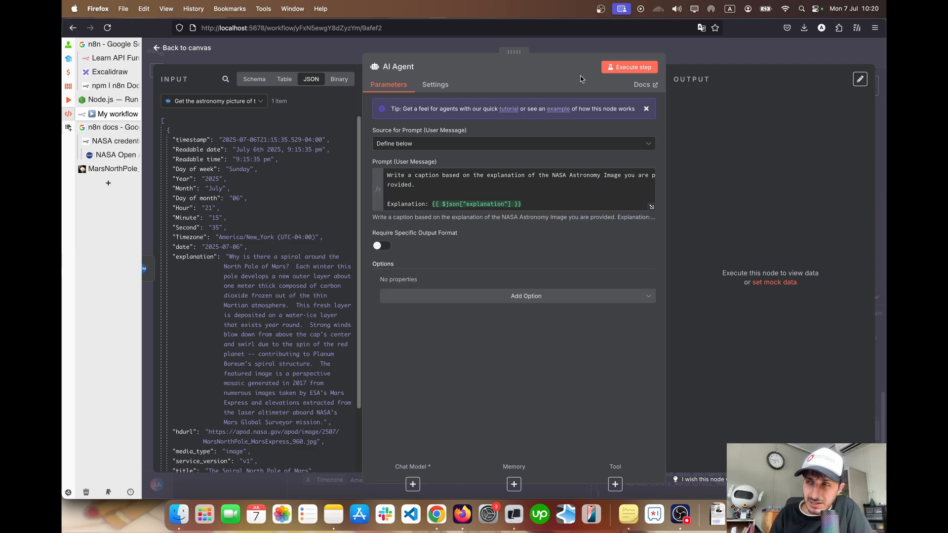
# Execute the AI Agent node on its own, read its output and prompt, and return to the canvas
pyautogui.click(622, 71)
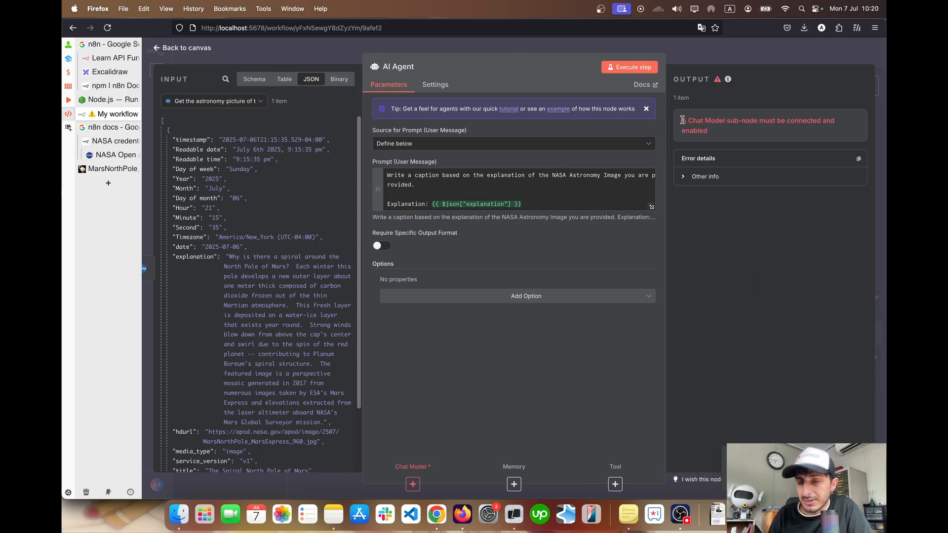
pyautogui.moveTo(685, 120); pyautogui.dragTo(711, 131)
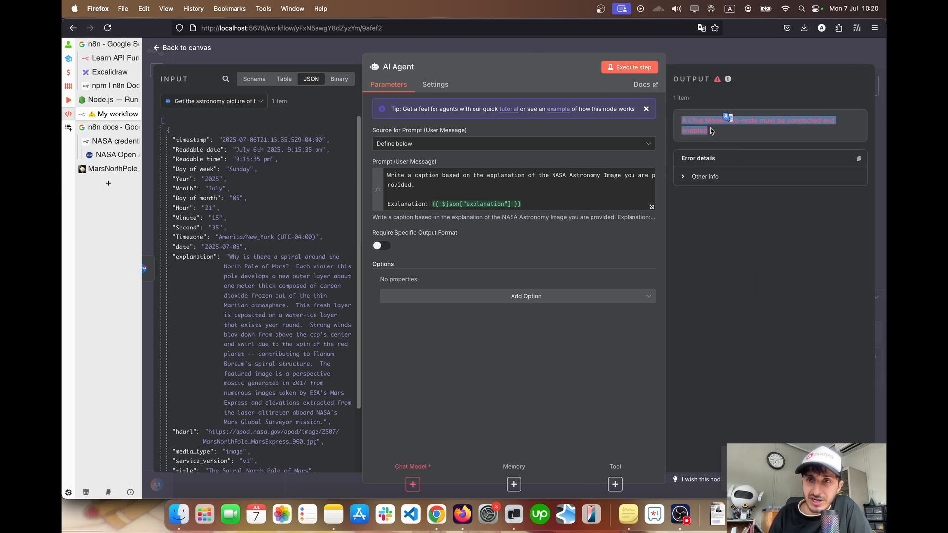
pyautogui.click(699, 129)
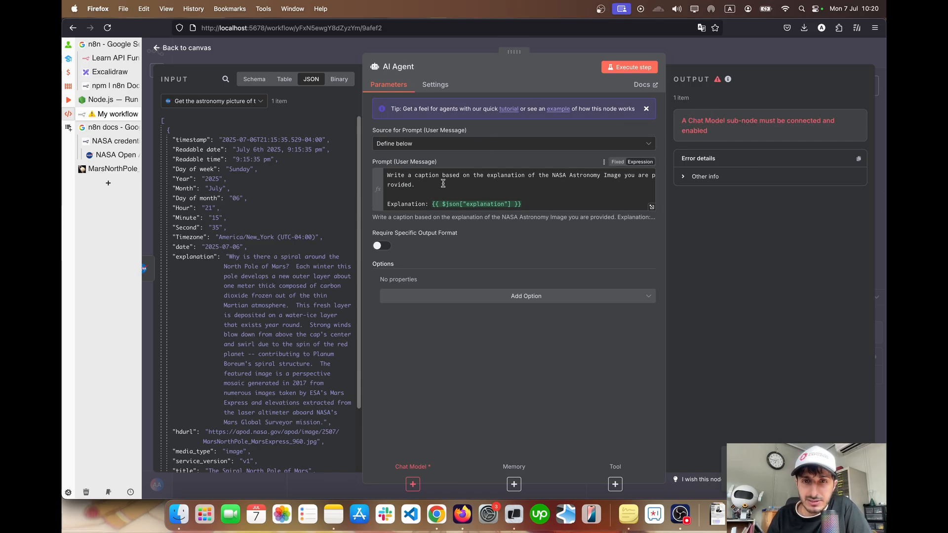
pyautogui.click(541, 205)
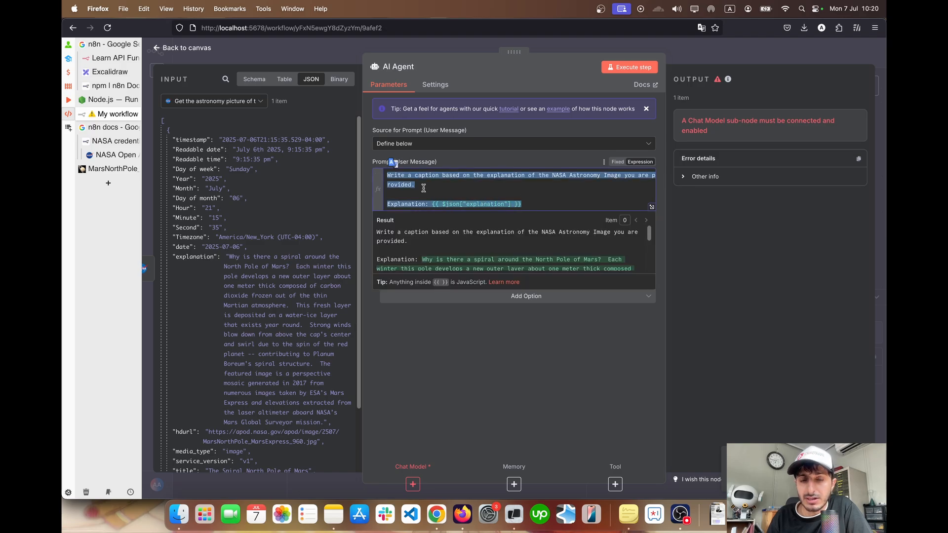
pyautogui.click(192, 48)
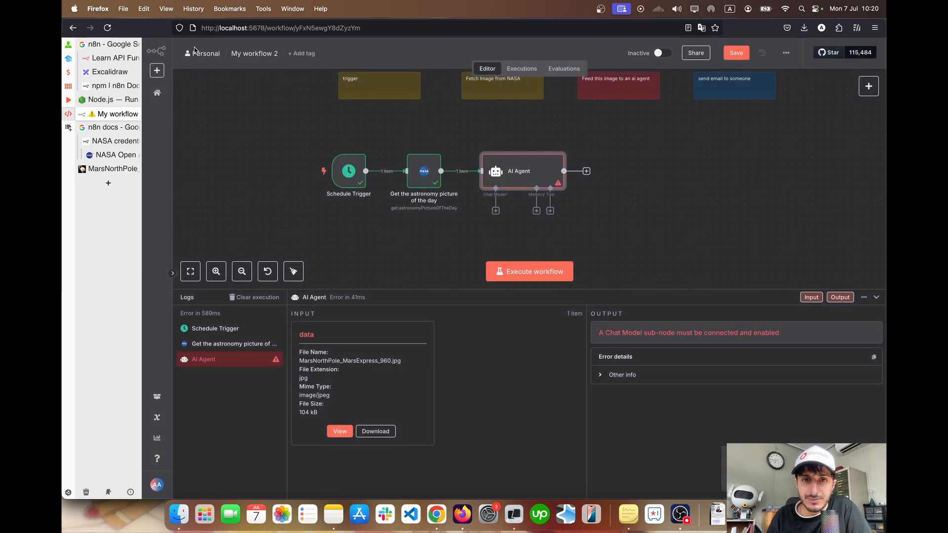
# Attach an OpenAI Chat Model to the AI Agent's Chat Model connection
pyautogui.scroll(-2, 553, 198)
pyautogui.scroll(3, 554, 198)
pyautogui.scroll(-2, 553, 198)
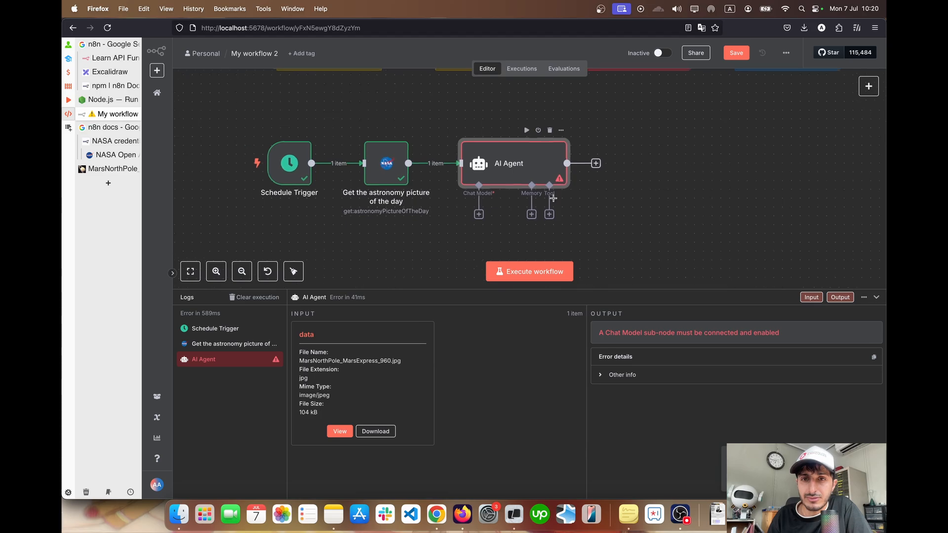
pyautogui.scroll(-1, 553, 198)
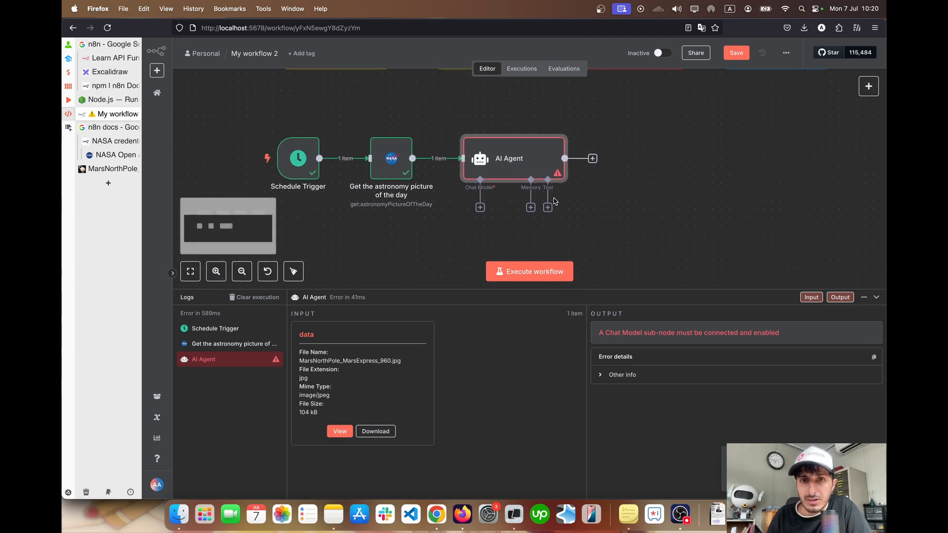
pyautogui.click(480, 208)
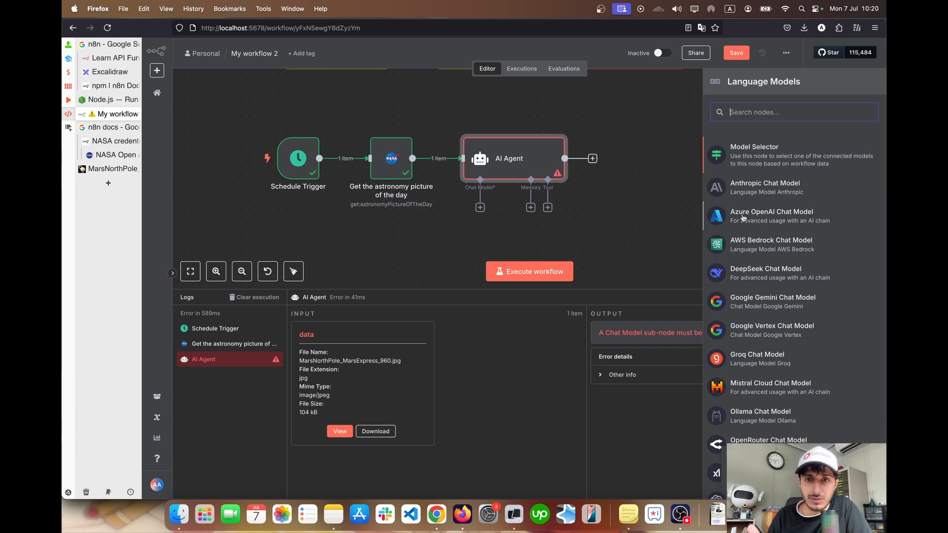
pyautogui.scroll(-2, 743, 218)
pyautogui.scroll(2, 743, 218)
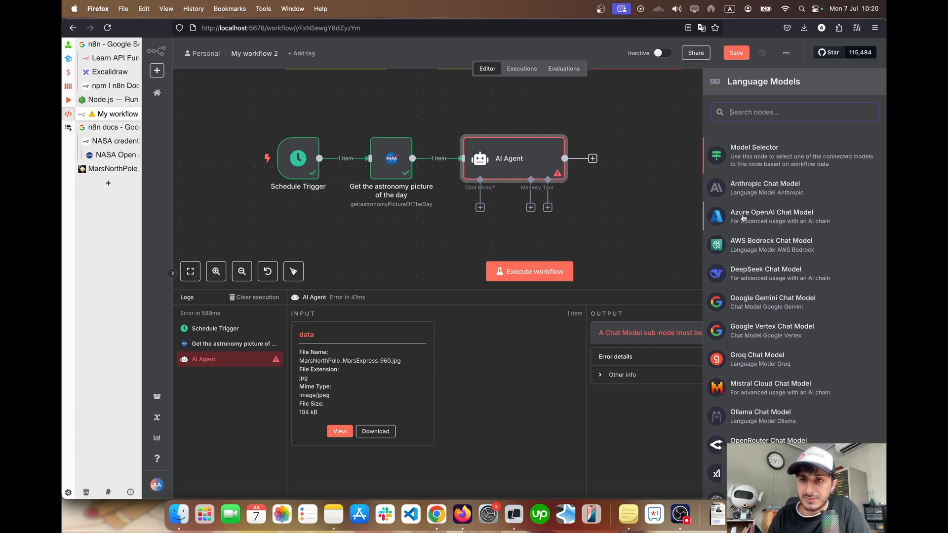
pyautogui.write('op')
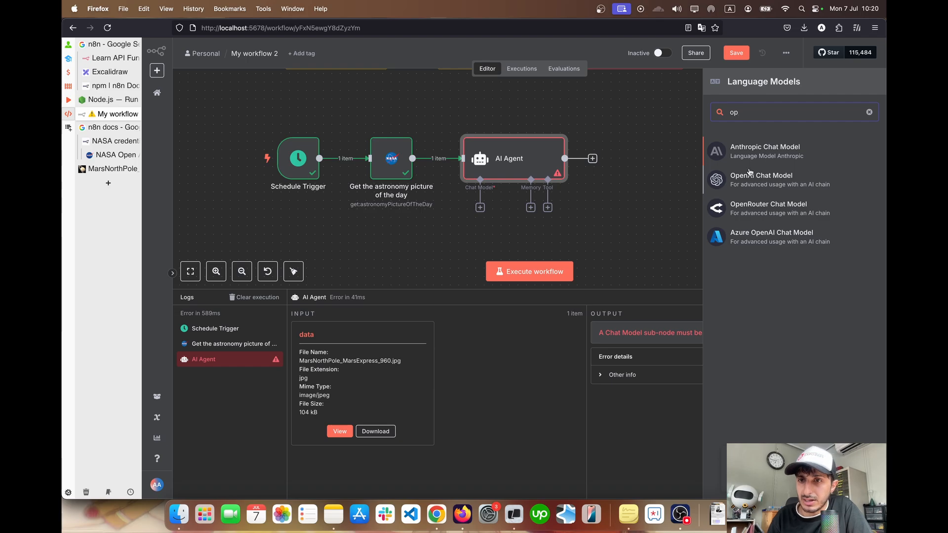
pyautogui.click(771, 182)
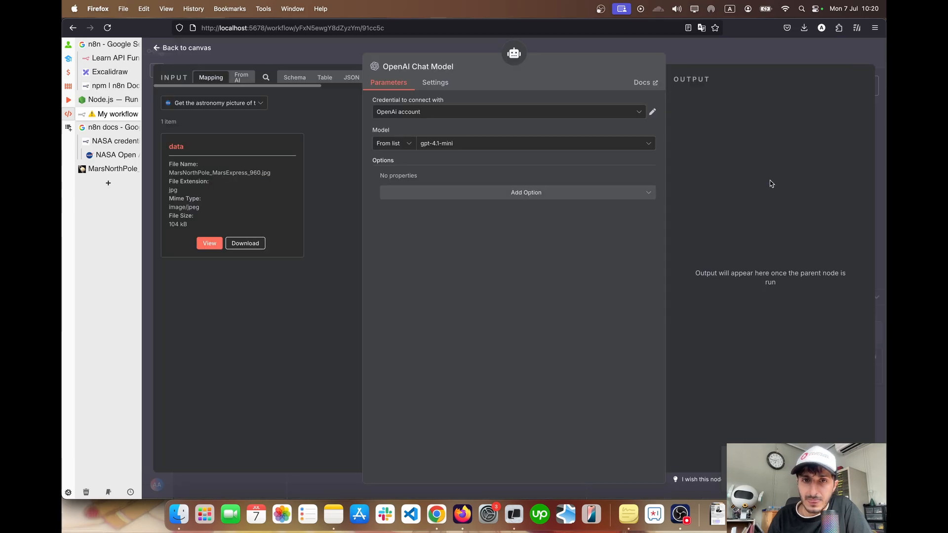
# Review the chat model's credential and model choices, keeping OpenAi account and gpt-4.1-mini, and return to the canvas
pyautogui.click(408, 112)
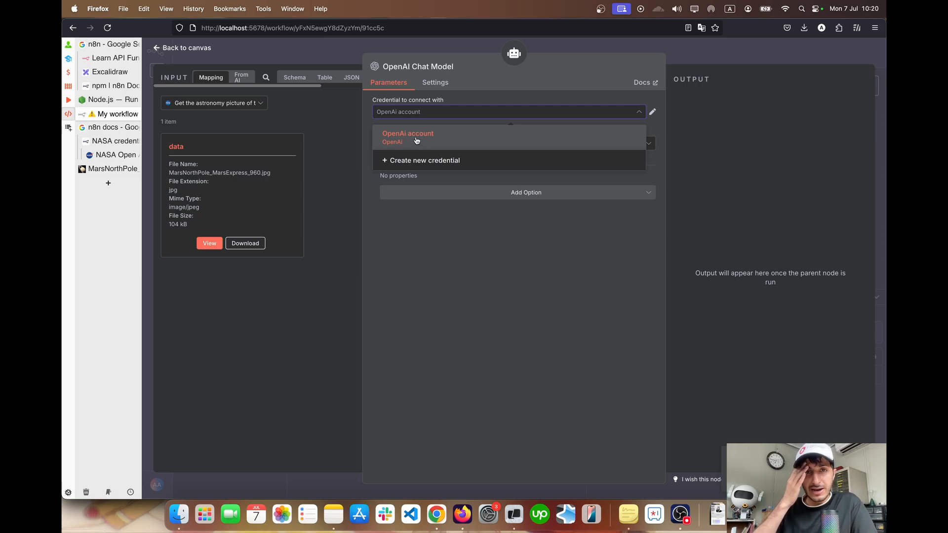
pyautogui.click(415, 264)
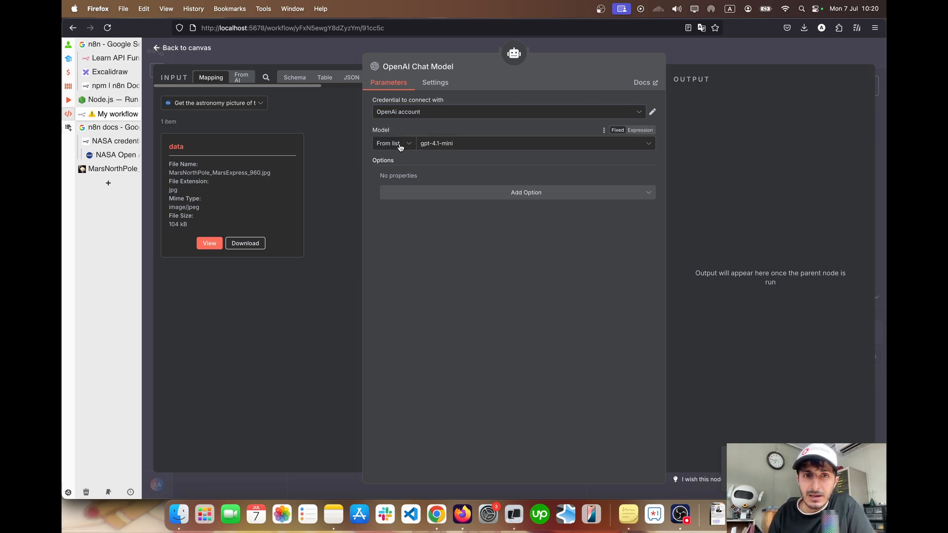
pyautogui.click(458, 144)
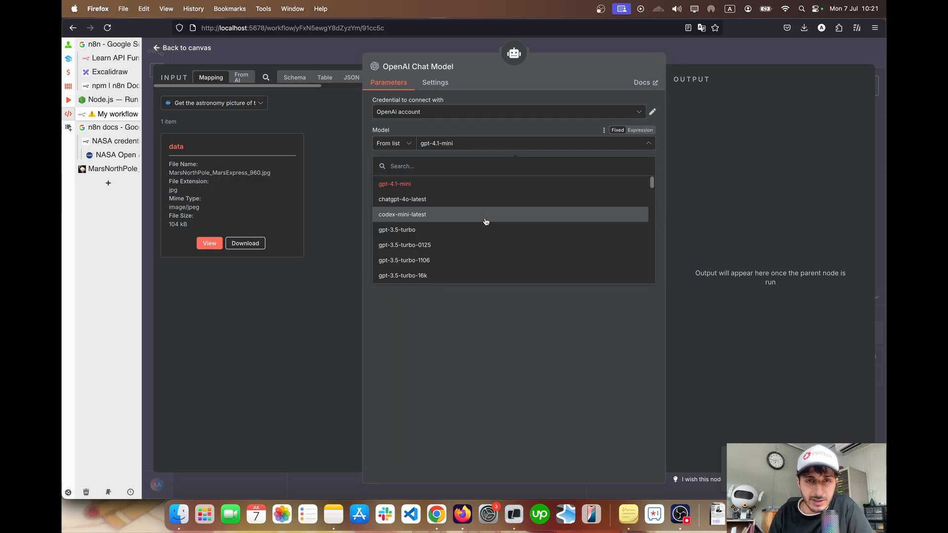
pyautogui.scroll(-10, 486, 222)
pyautogui.click(460, 341)
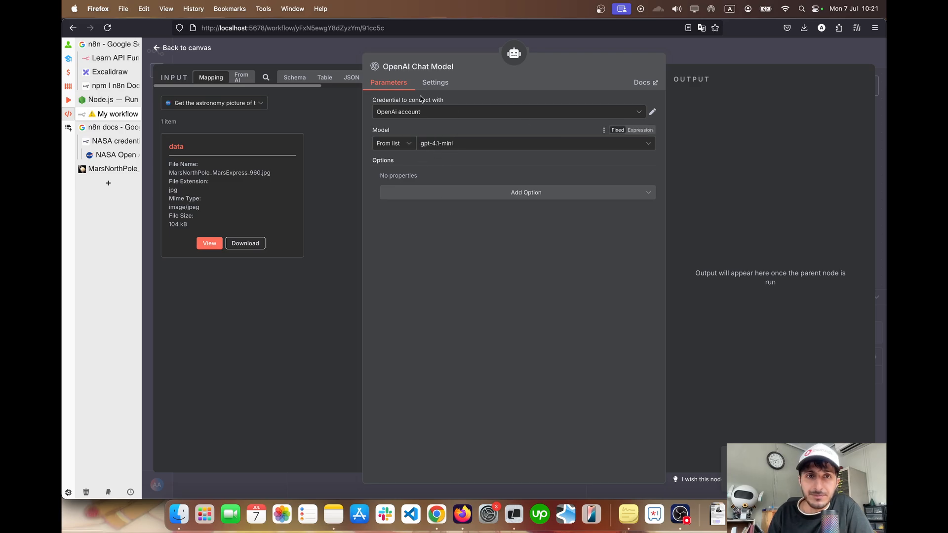
pyautogui.click(166, 48)
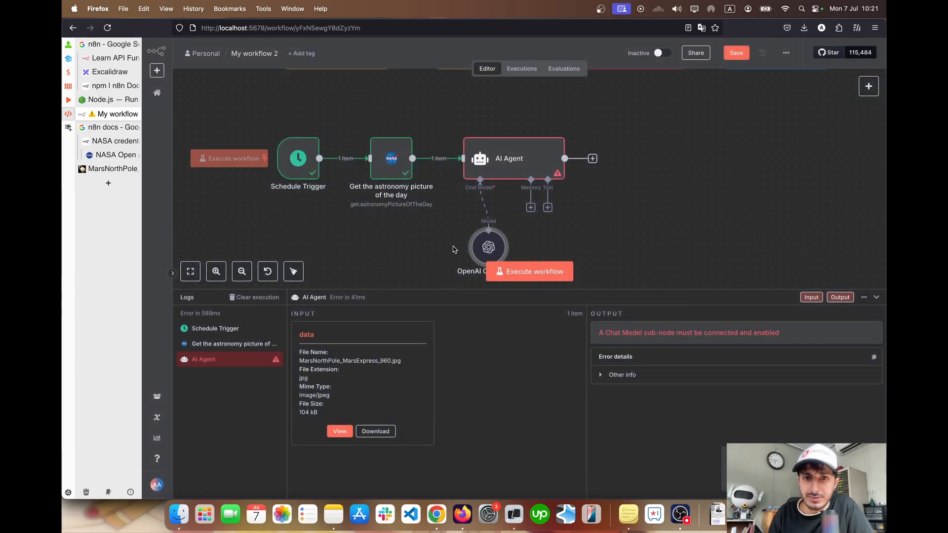
# Reposition the OpenAI Chat Model node below the AI Agent and execute the whole workflow, reading the generated caption
pyautogui.moveTo(495, 249); pyautogui.dragTo(469, 248)
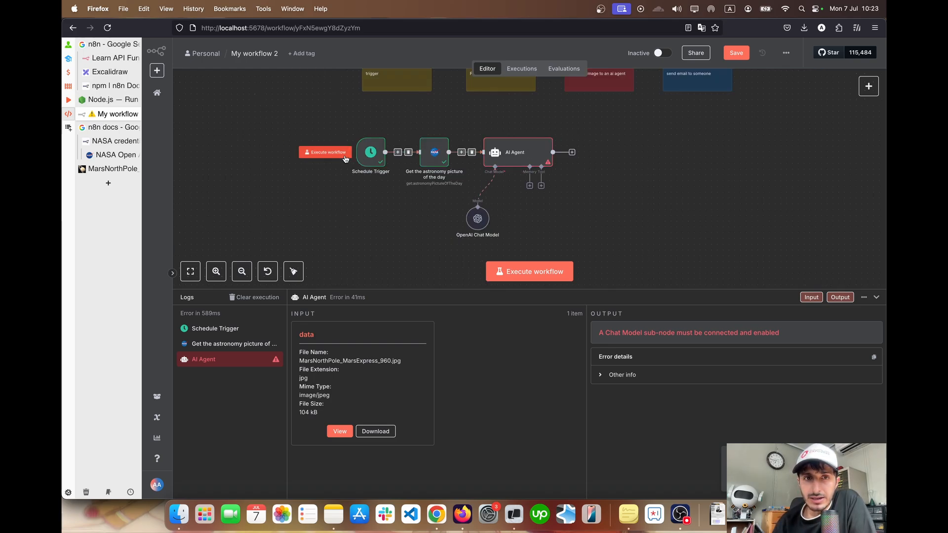
pyautogui.click(340, 154)
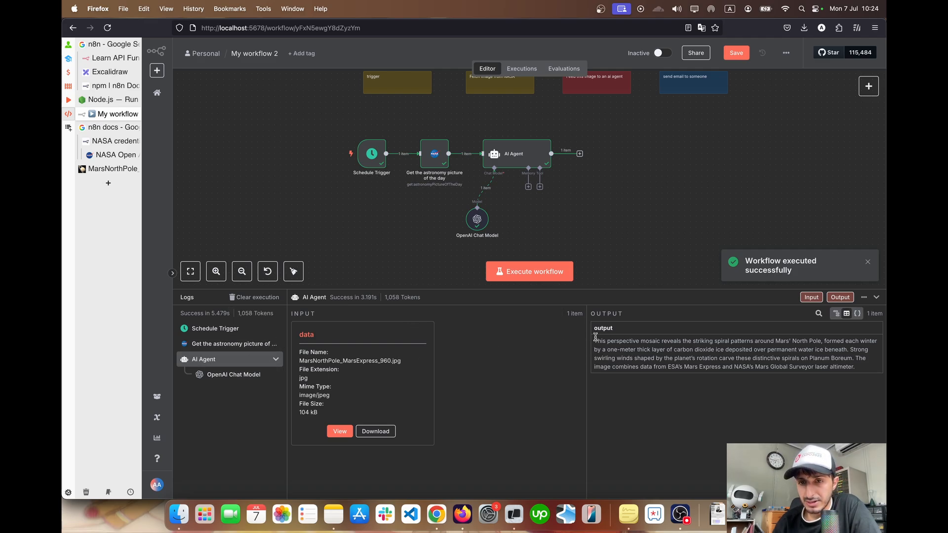
pyautogui.moveTo(603, 339); pyautogui.dragTo(864, 369)
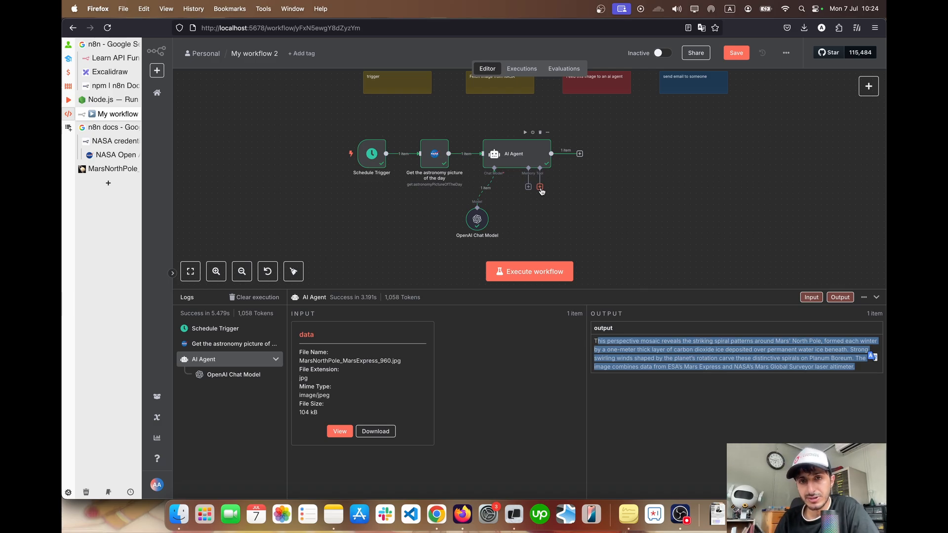
# Add a Gmail node with the "Send a message" action after the AI Agent
pyautogui.scroll(2, 541, 191)
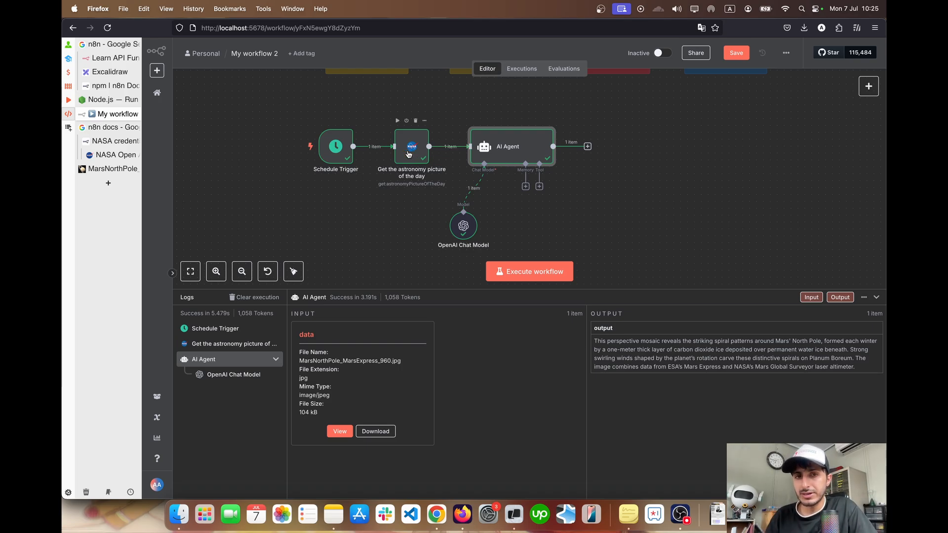
pyautogui.click(588, 146)
pyautogui.write('mail')
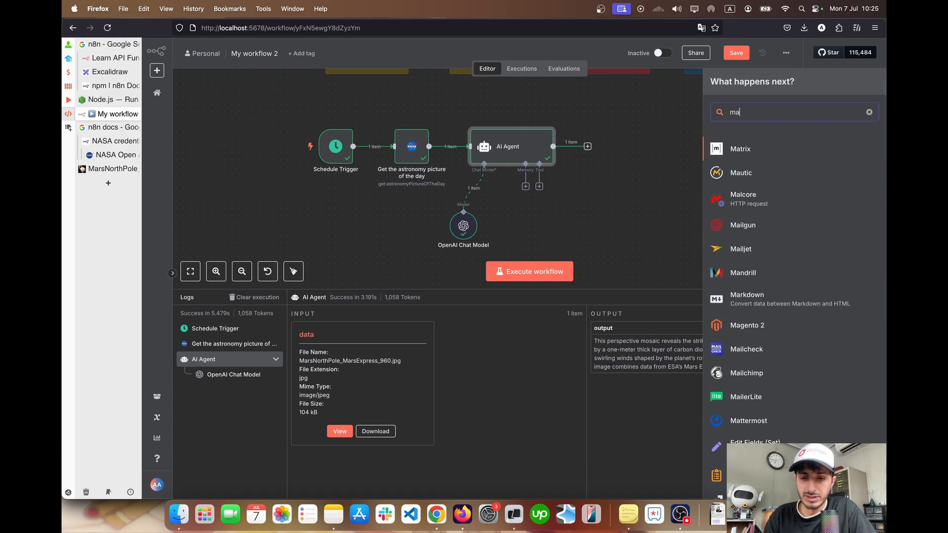
pyautogui.click(740, 267)
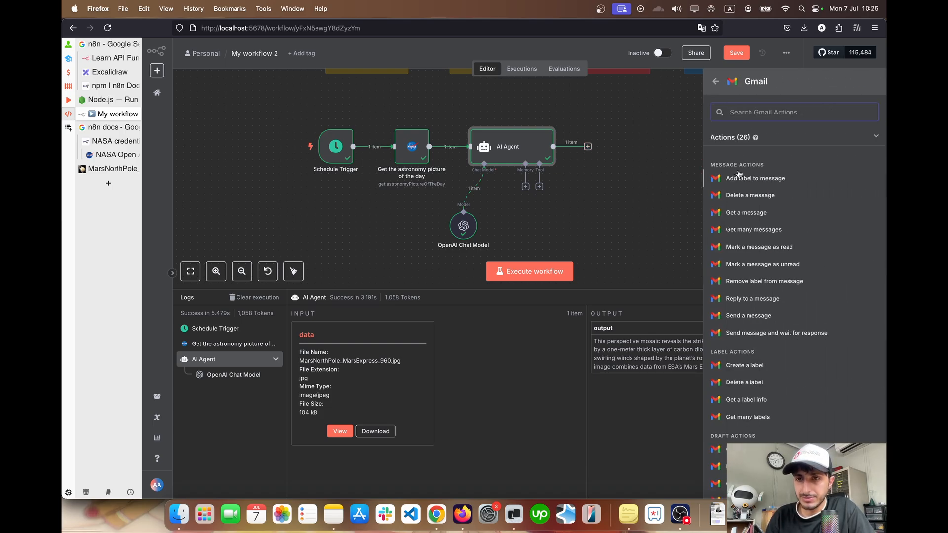
pyautogui.click(752, 315)
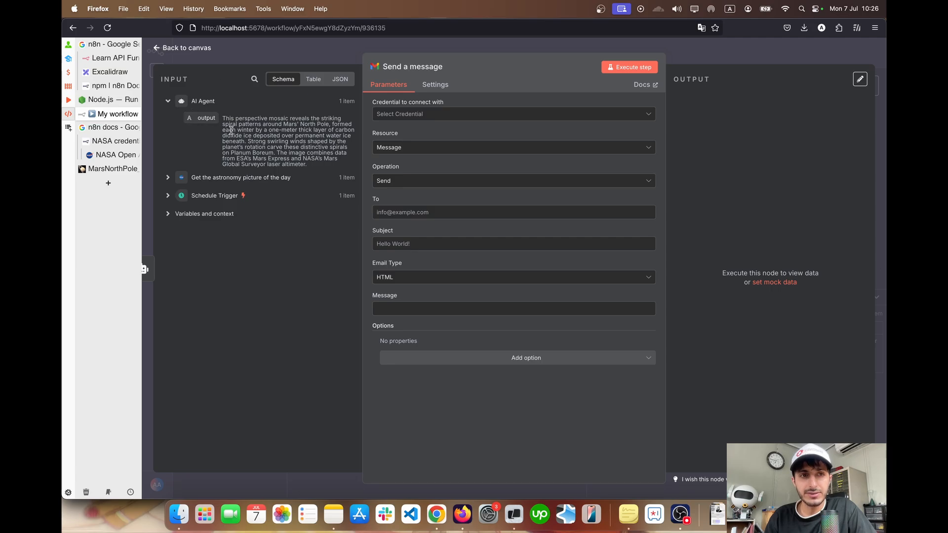
# Examine the Gmail node's input data: the AI Agent's output and the fields from "Get the astronomy picture of the day"
pyautogui.moveTo(222, 119); pyautogui.dragTo(310, 168)
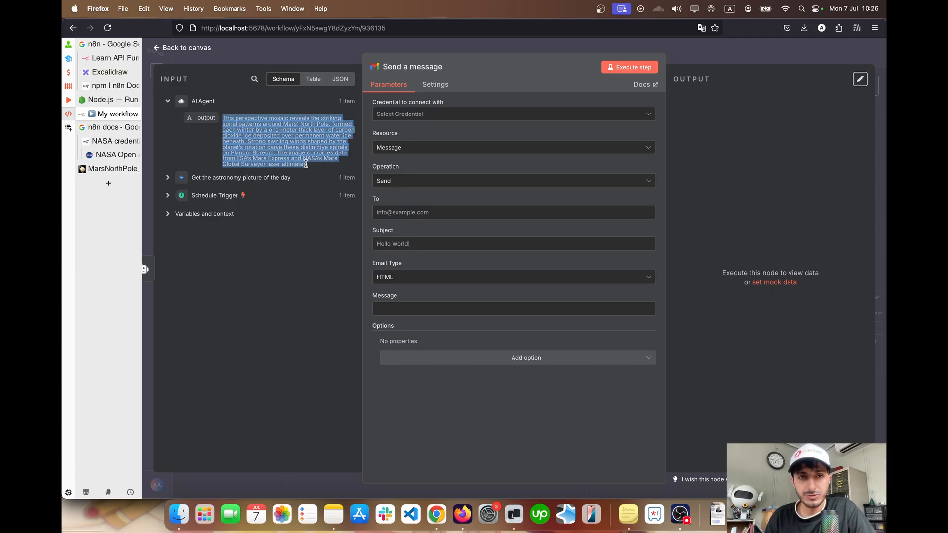
pyautogui.click(169, 178)
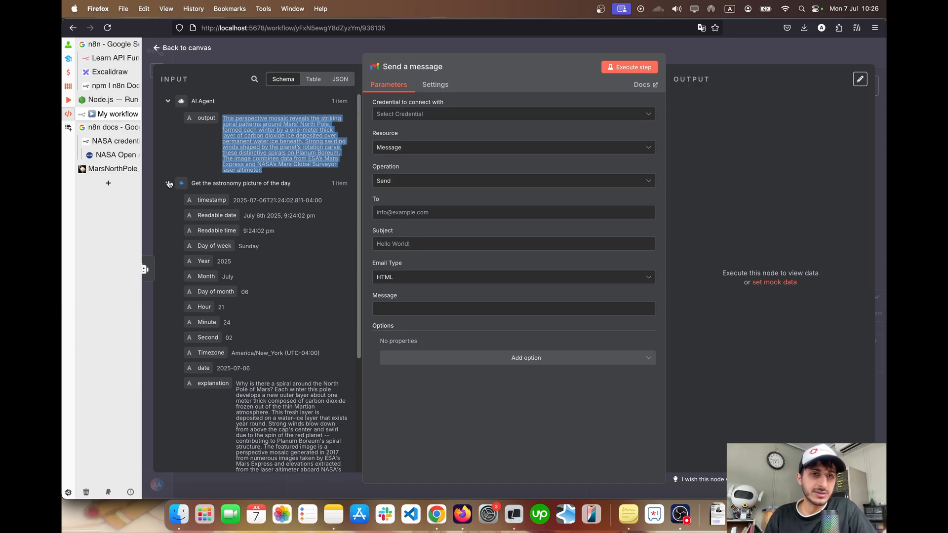
pyautogui.scroll(-3, 228, 202)
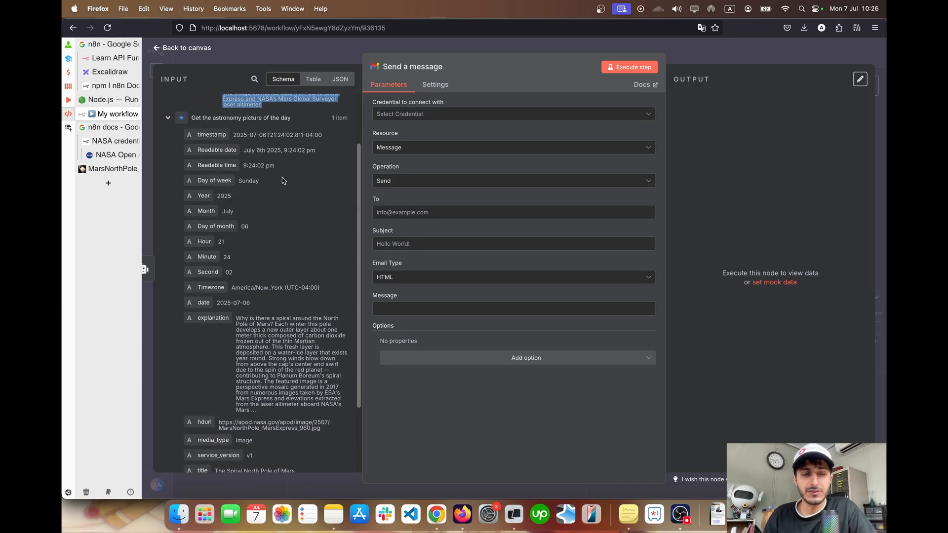
pyautogui.scroll(-3, 282, 180)
pyautogui.scroll(5, 250, 169)
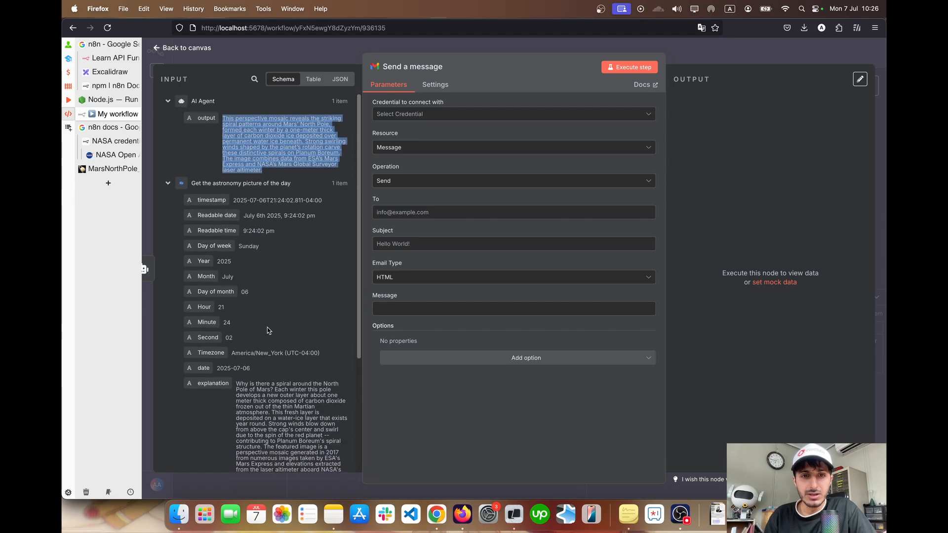
pyautogui.scroll(-5, 257, 247)
pyautogui.scroll(5, 263, 316)
pyautogui.scroll(-1, 263, 316)
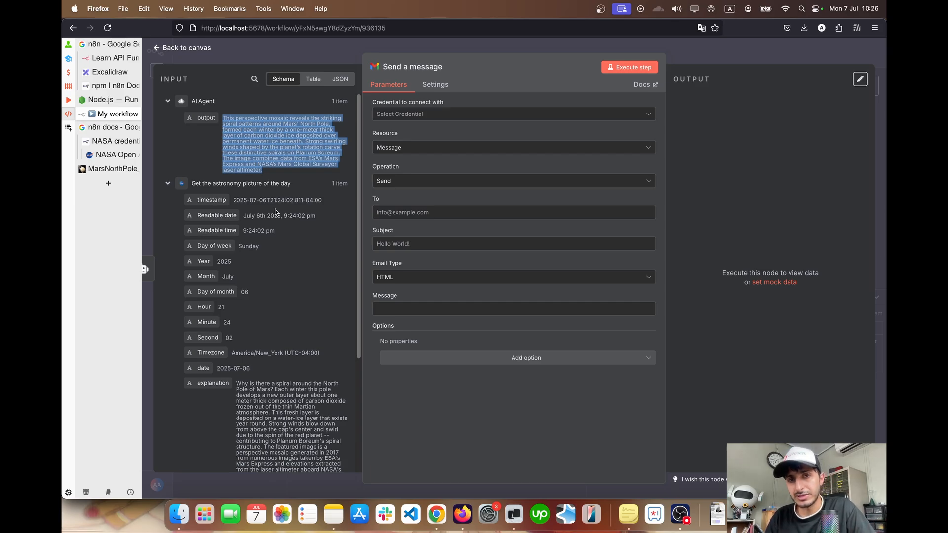
# Delete the Gmail "Send a message" node from the canvas and open the node choices for what follows the AI Agent
pyautogui.click(199, 48)
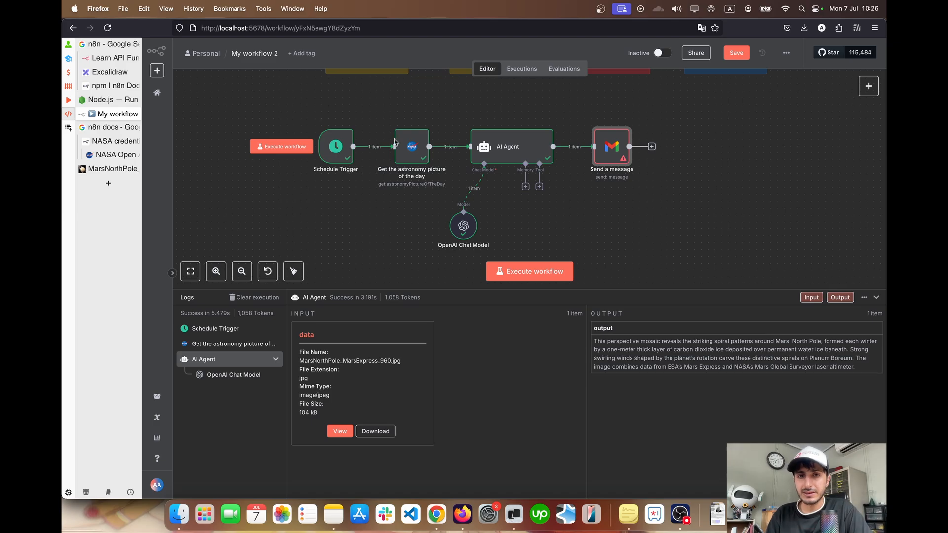
pyautogui.scroll(2, 394, 144)
pyautogui.scroll(-2, 394, 144)
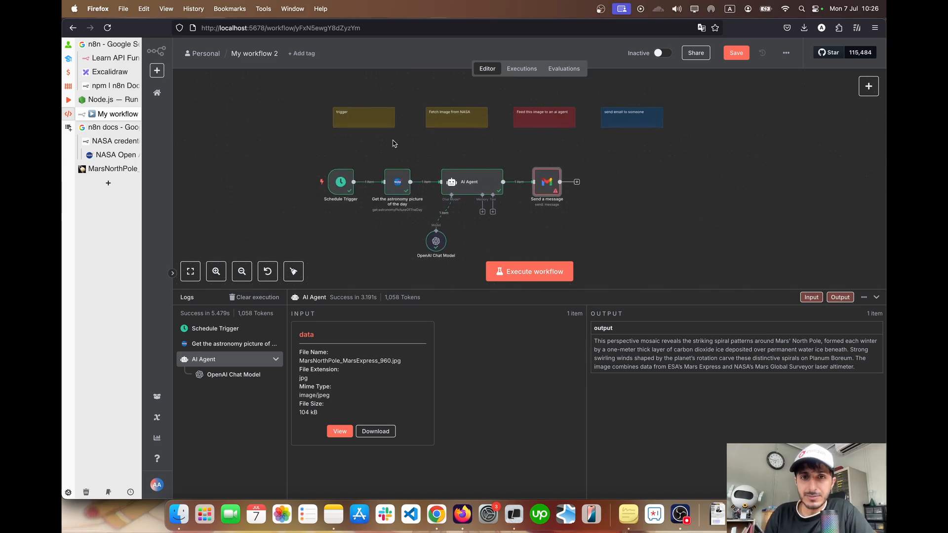
pyautogui.scroll(2, 394, 143)
pyautogui.scroll(-1, 394, 144)
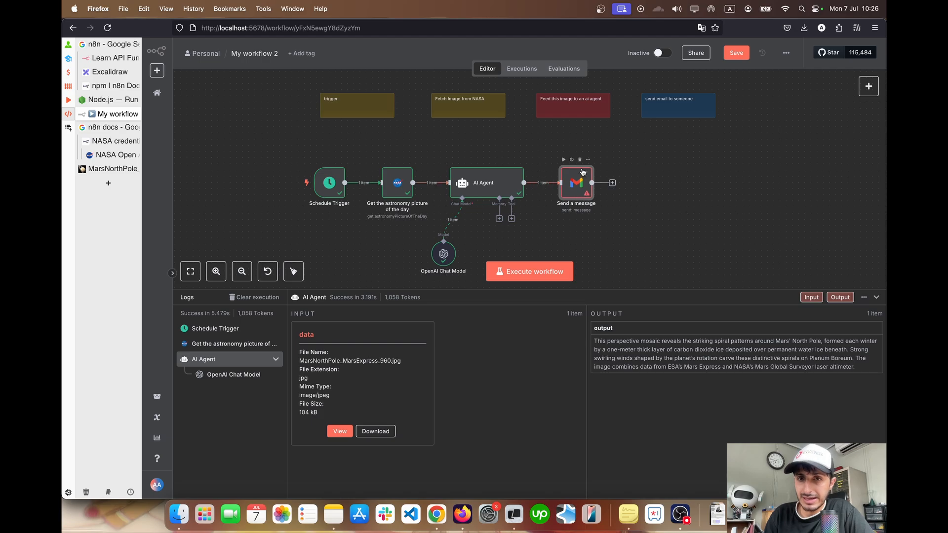
pyautogui.click(577, 159)
pyautogui.click(296, 185)
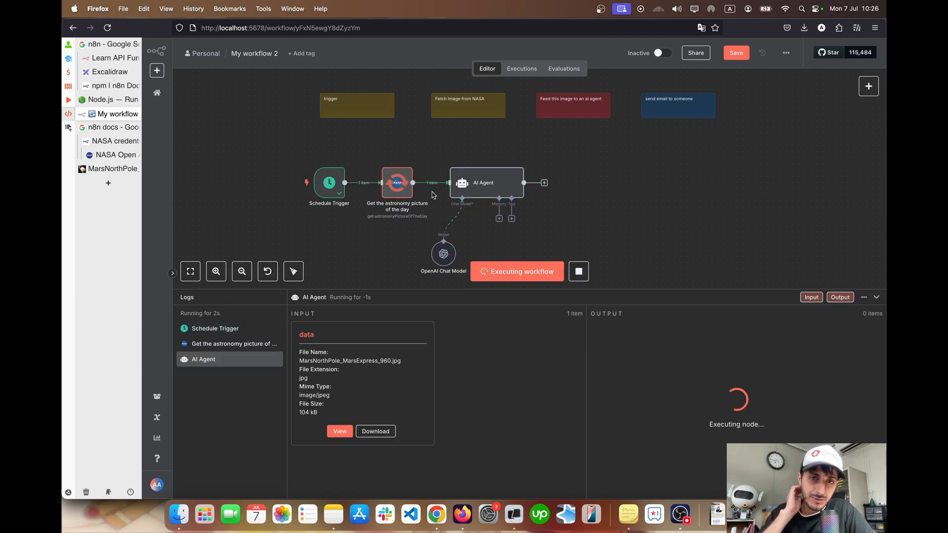
pyautogui.click(538, 178)
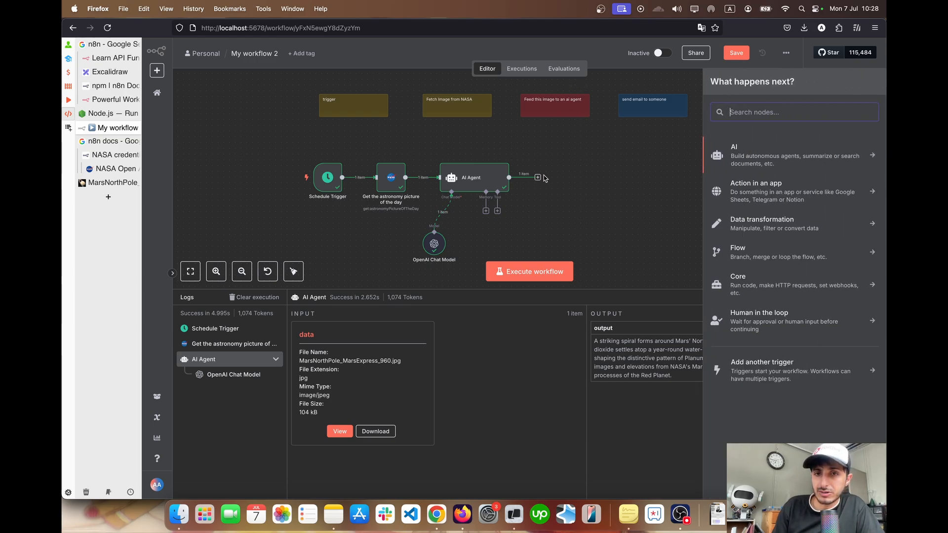
pyautogui.scroll(2, 585, 180)
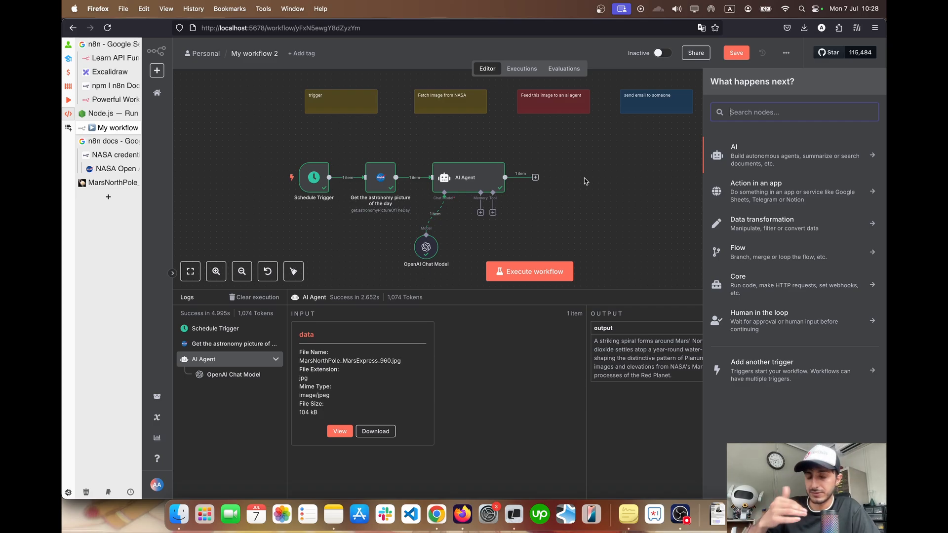
# Go from the "Learn API Fundamentals" template page to the n8n templates library and browse the beginner tutorials and trending AI templates
pyautogui.click(109, 60)
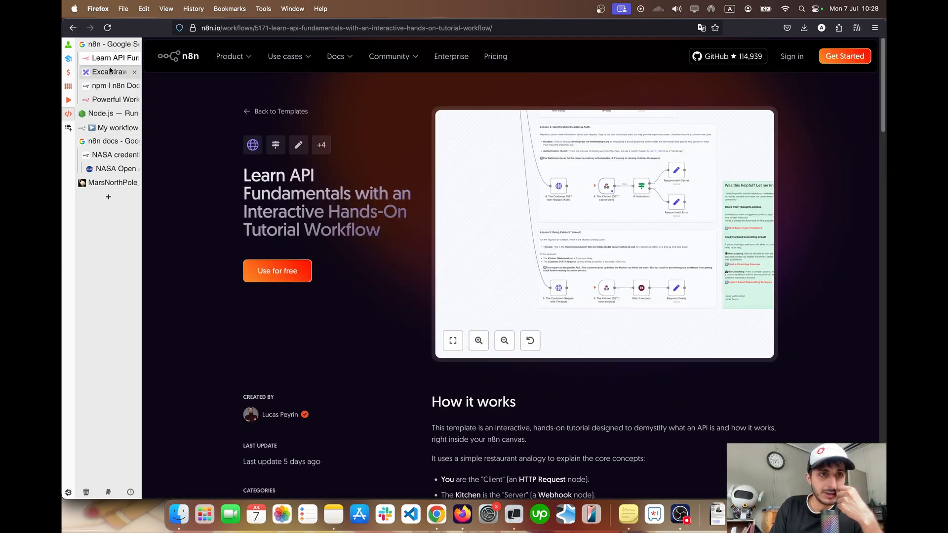
pyautogui.click(273, 114)
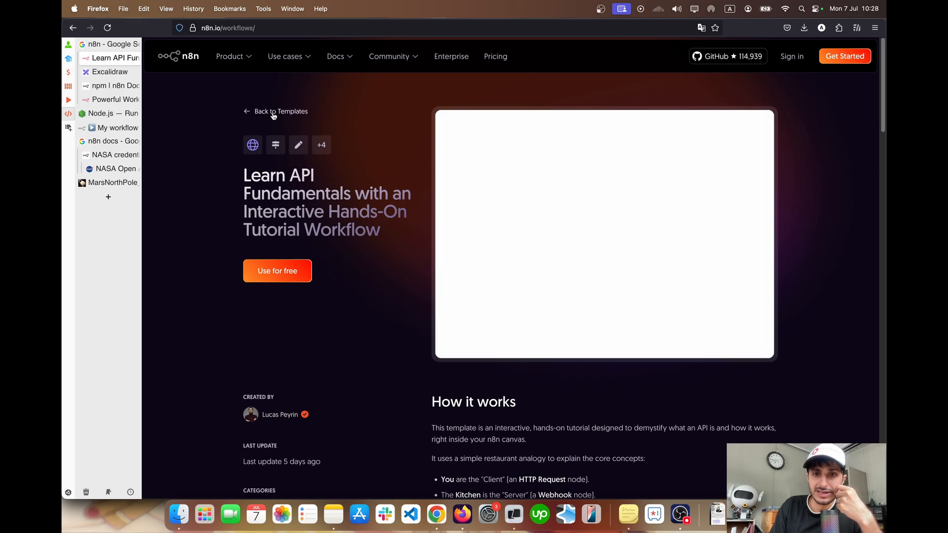
pyautogui.scroll(-5, 422, 226)
pyautogui.scroll(-6, 423, 226)
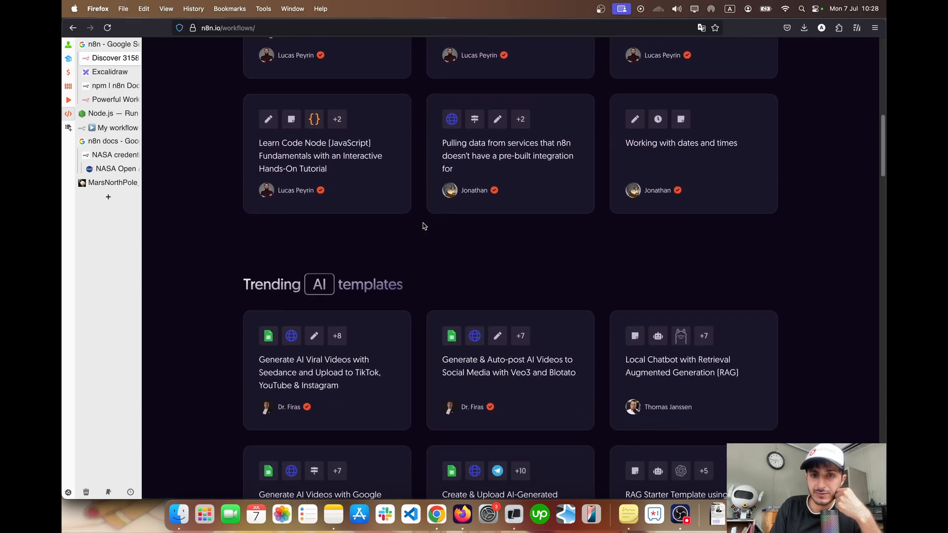
pyautogui.scroll(3, 423, 226)
pyautogui.scroll(1, 423, 226)
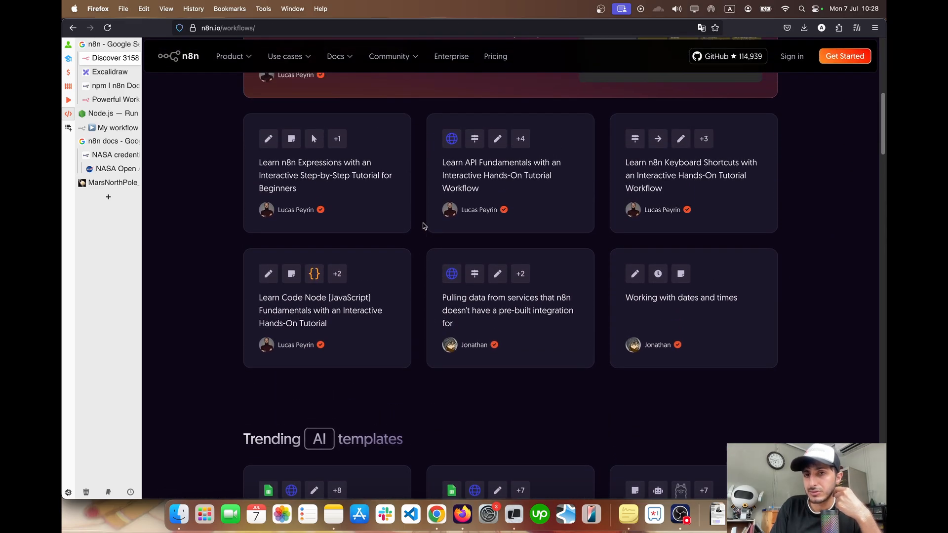
pyautogui.scroll(-1, 422, 226)
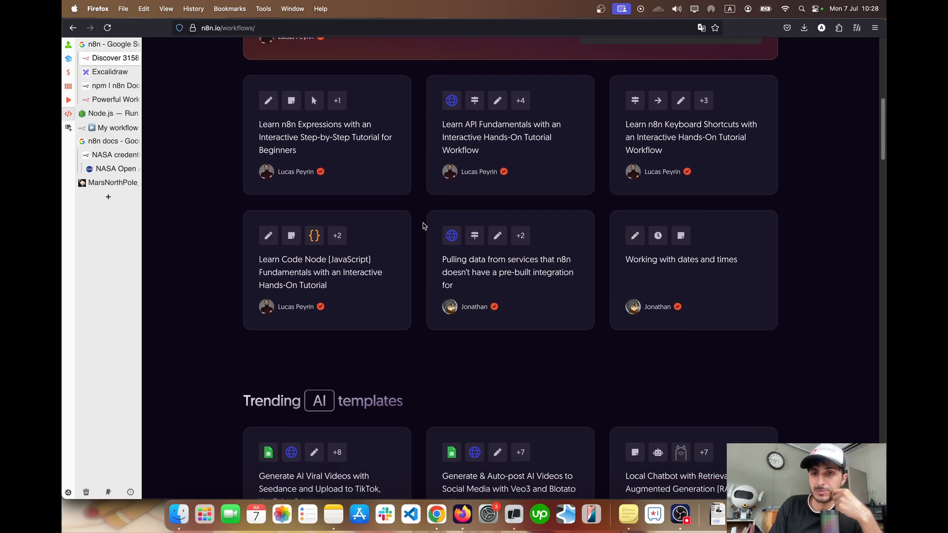